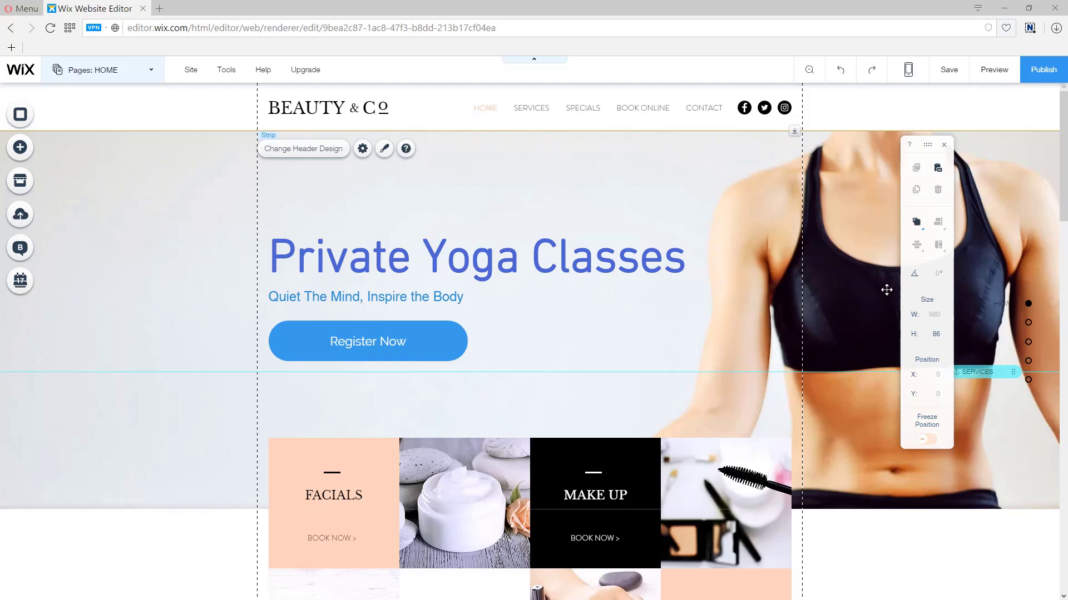
Reposition the floating properties panel, toggling it off and back on.
{"action": "left_click_drag", "start_coordinate": [931, 148], "coordinate": [919, 169]}
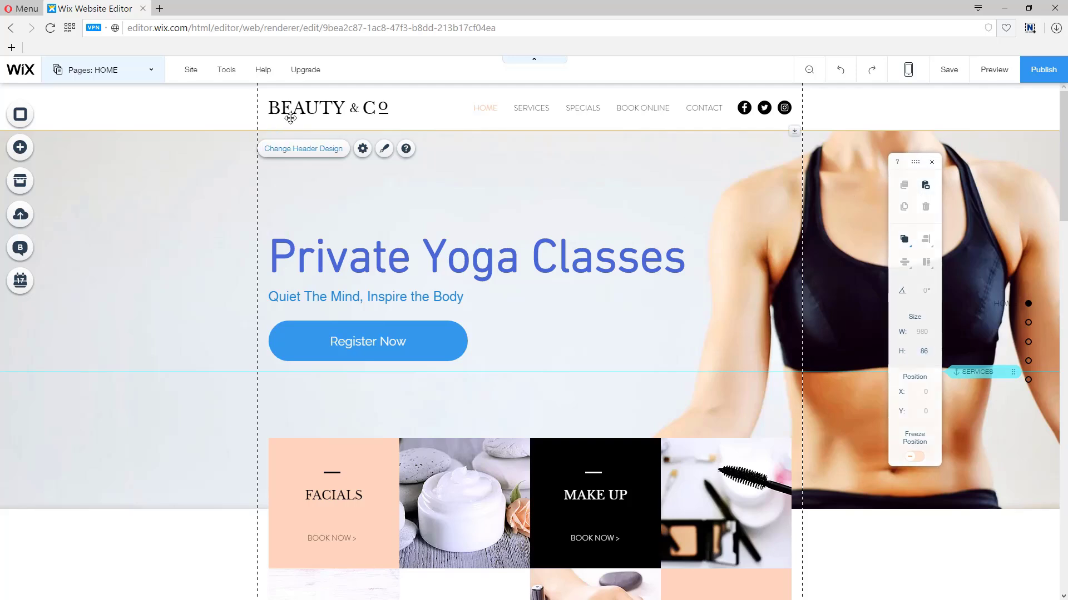
{"action": "mouse_move", "coordinate": [226, 80]}
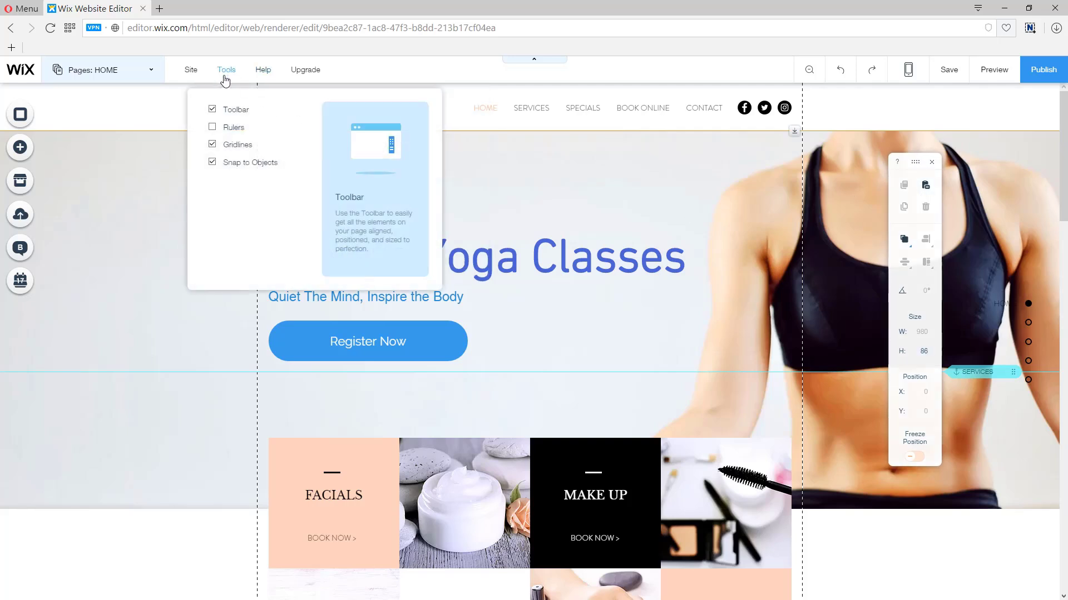
{"action": "left_click", "coordinate": [213, 111]}
{"action": "left_click", "coordinate": [213, 111]}
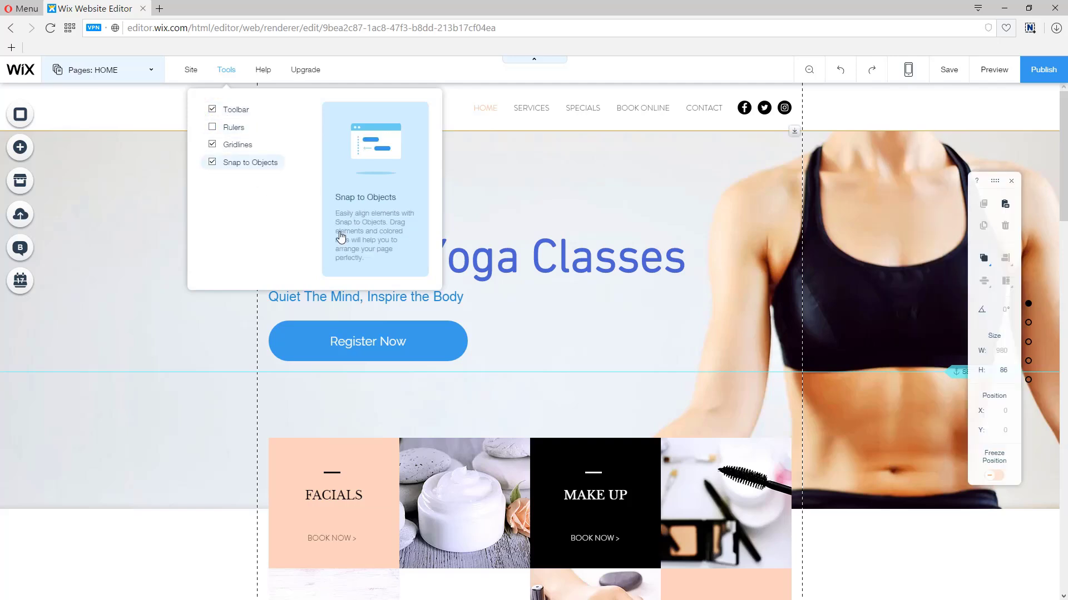
{"action": "left_click_drag", "start_coordinate": [999, 177], "coordinate": [1001, 177]}
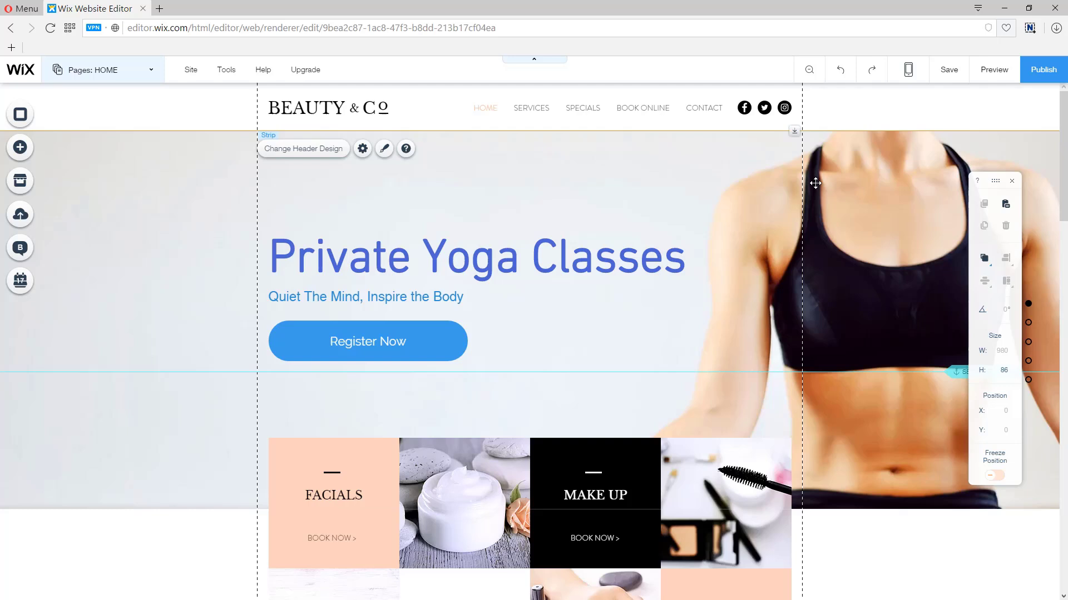
Make two more copies of the header's social icons bar with copy, paste and duplicate.
{"action": "left_click", "coordinate": [765, 109]}
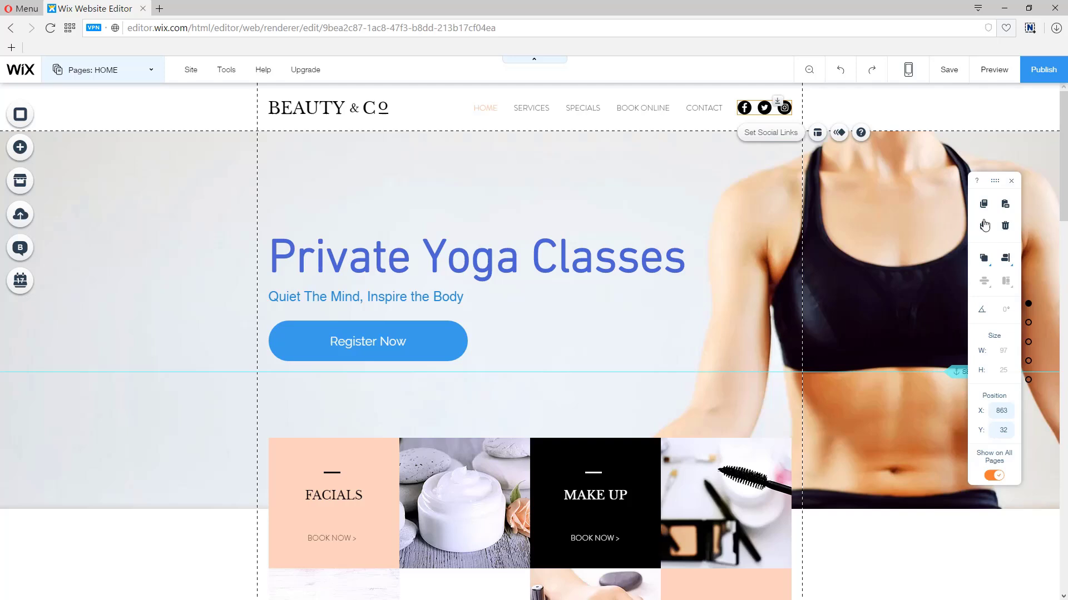
{"action": "left_click", "coordinate": [984, 206]}
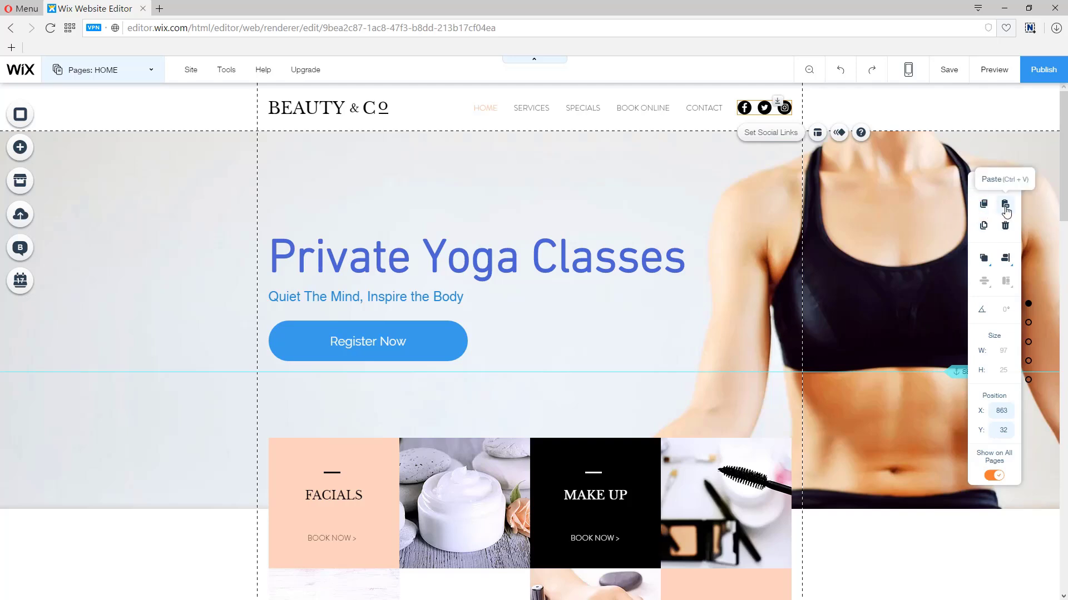
{"action": "left_click", "coordinate": [1005, 206]}
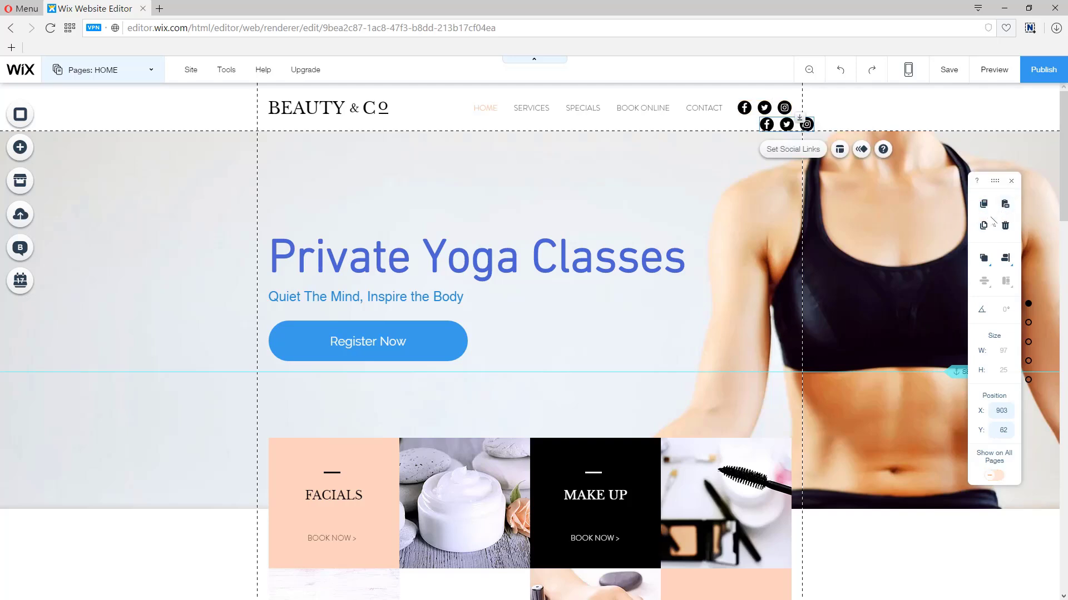
{"action": "left_click", "coordinate": [984, 226]}
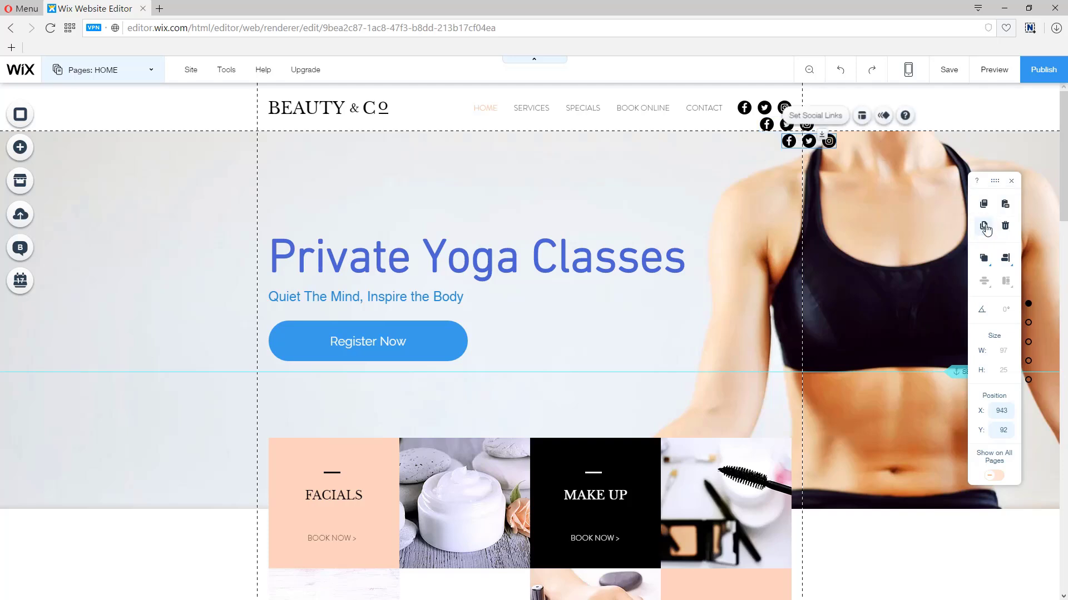
Select all three social bars and center-align them into one column at X 903, Y 32.
{"action": "left_click", "coordinate": [769, 124], "text": "shift"}
{"action": "left_click", "coordinate": [763, 108], "text": "shift"}
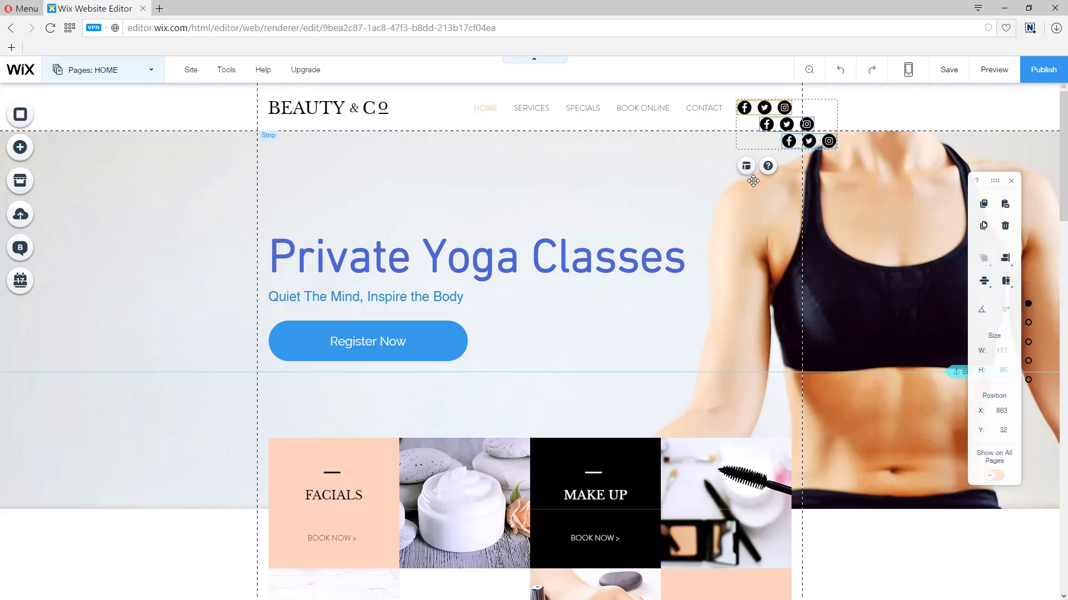
{"action": "left_click", "coordinate": [1005, 259]}
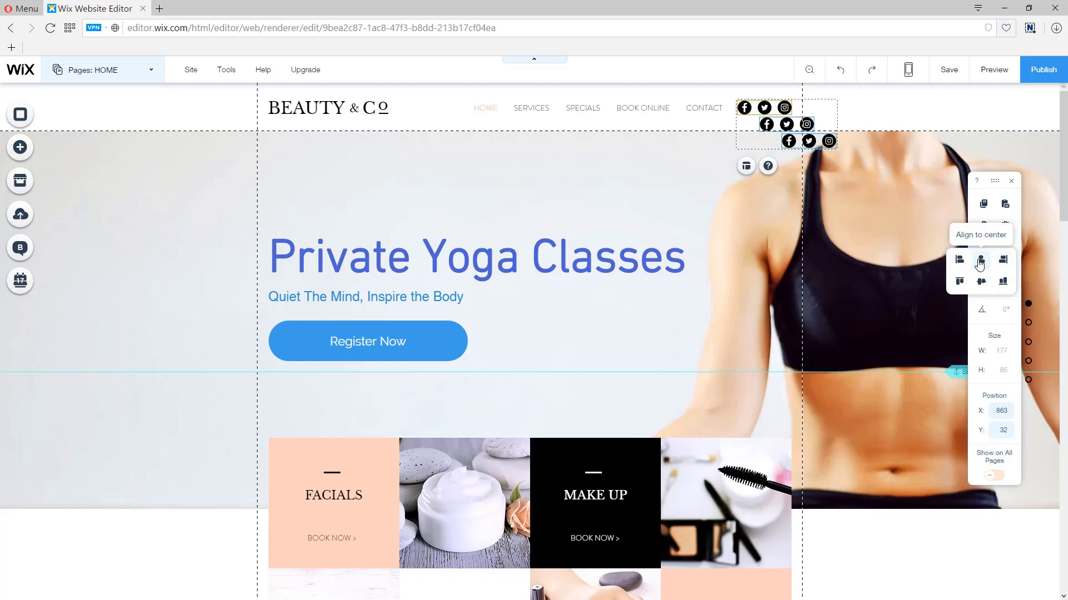
{"action": "left_click", "coordinate": [981, 261]}
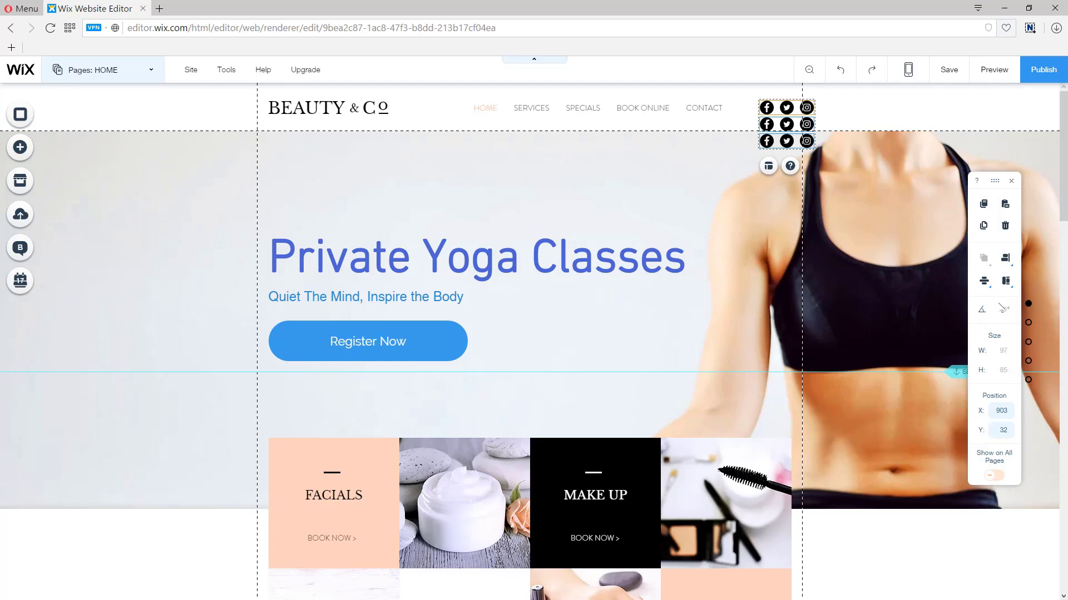
Delete the social bars, then narrow the navigation menu to width 512 and move it to X 468.
{"action": "left_click", "coordinate": [1010, 231]}
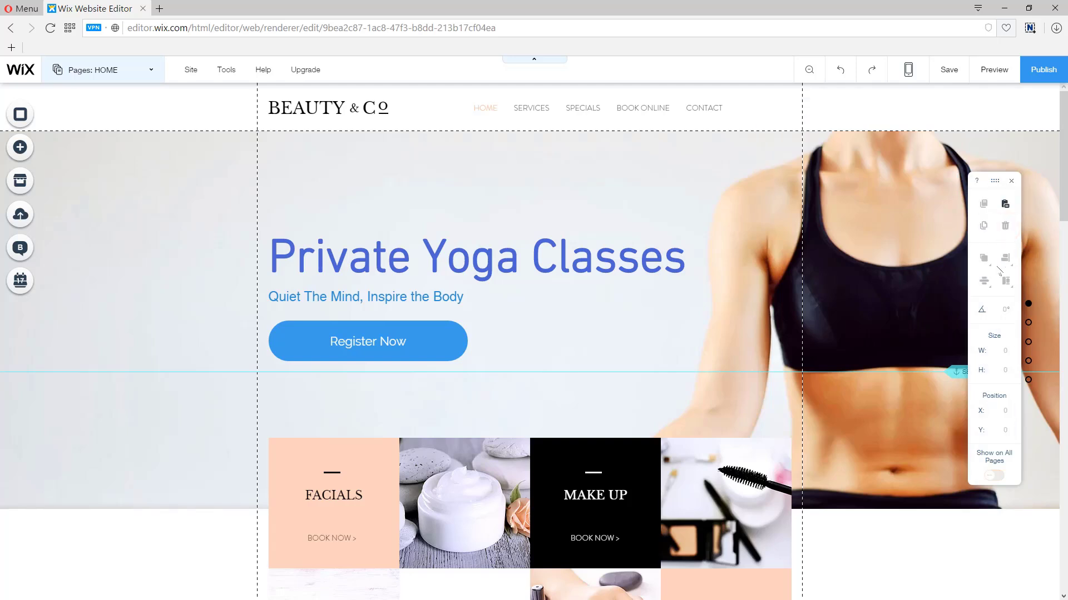
{"action": "left_click", "coordinate": [658, 109]}
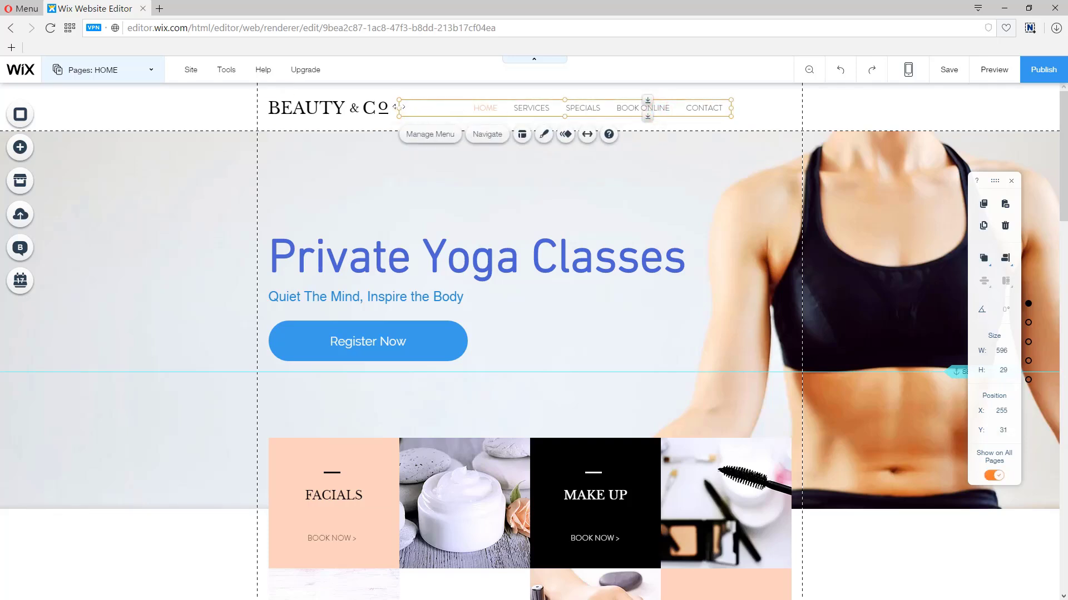
{"action": "left_click_drag", "start_coordinate": [398, 107], "coordinate": [445, 107]}
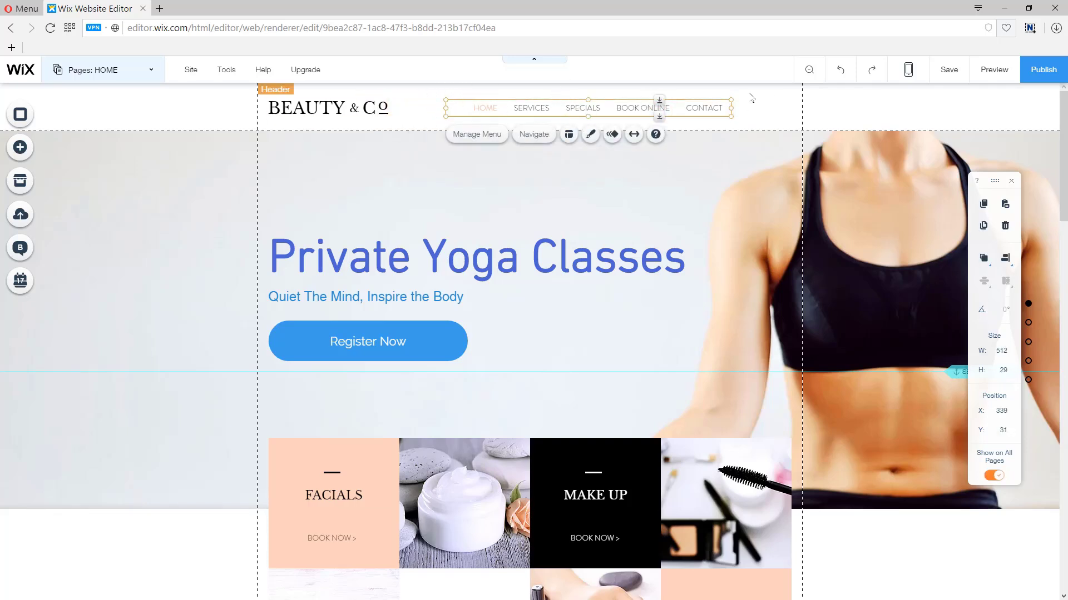
{"action": "left_click_drag", "start_coordinate": [712, 107], "coordinate": [781, 108]}
{"action": "left_click_drag", "start_coordinate": [799, 199], "coordinate": [801, 201]}
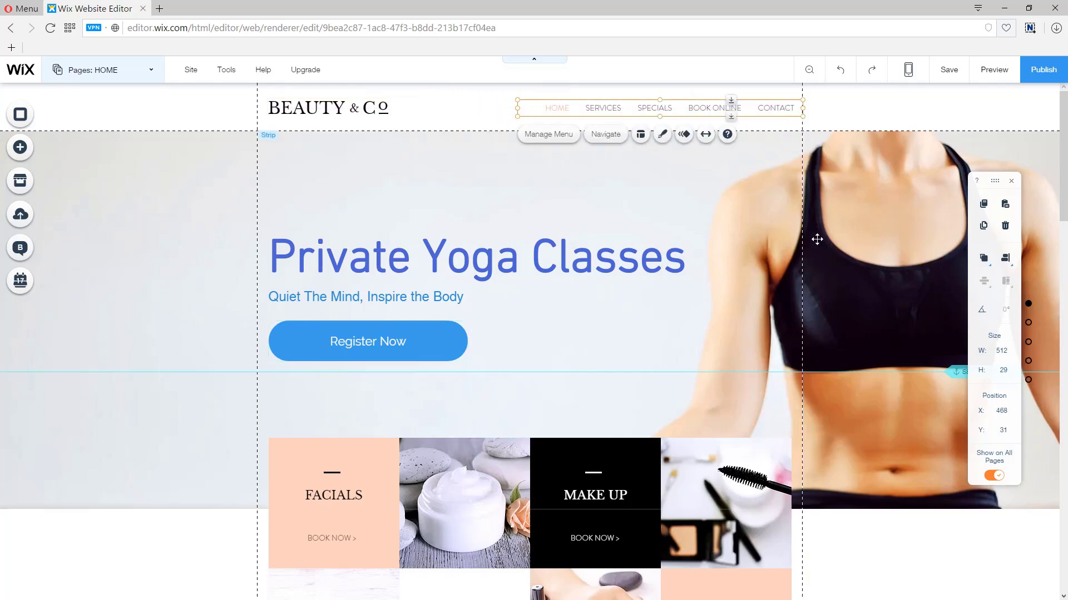
Remove the logo's ampersand and small line, leaving the BEAUTY C text.
{"action": "left_click", "coordinate": [351, 107]}
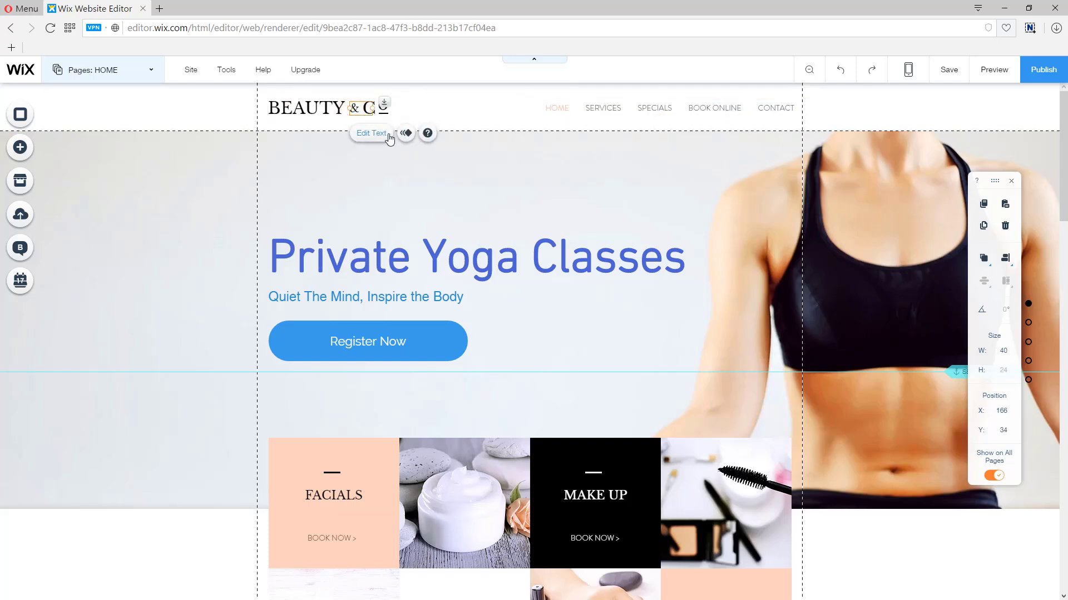
{"action": "key", "text": "Escape"}
{"action": "left_click", "coordinate": [382, 111]}
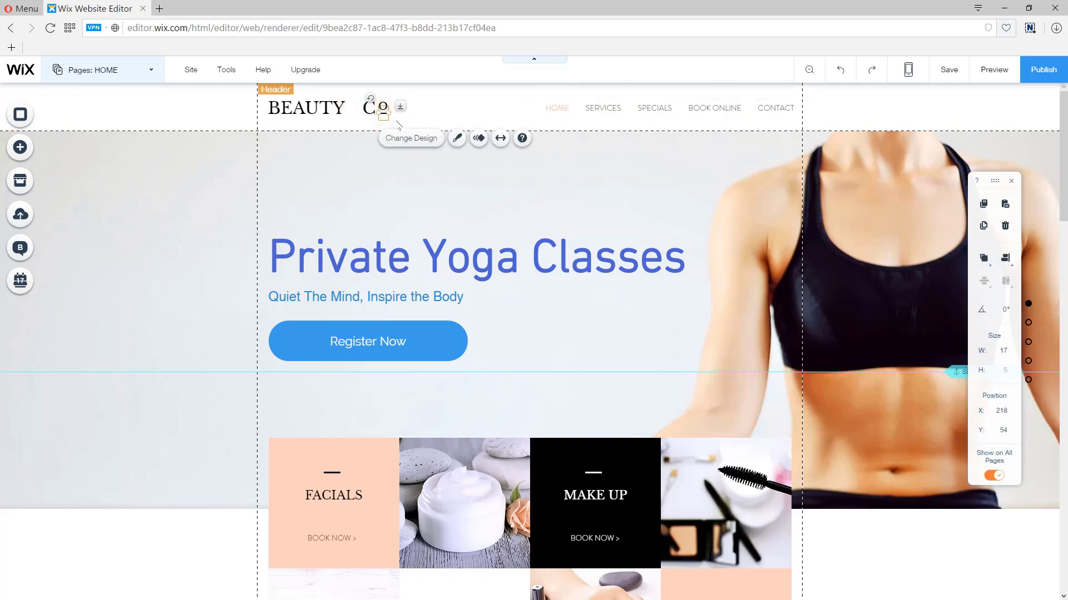
{"action": "key", "text": "Escape"}
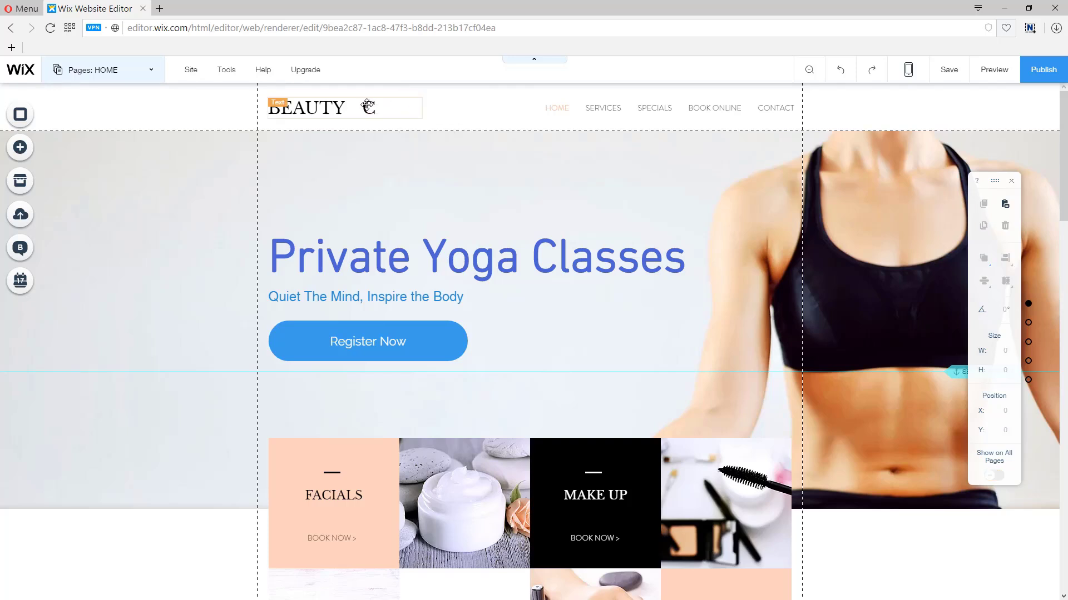
{"action": "left_click", "coordinate": [369, 106]}
Change the logo text to 'Yoga Go Pro' in DIN Next Light and narrow its box to width 165.
{"action": "left_click", "coordinate": [290, 136]}
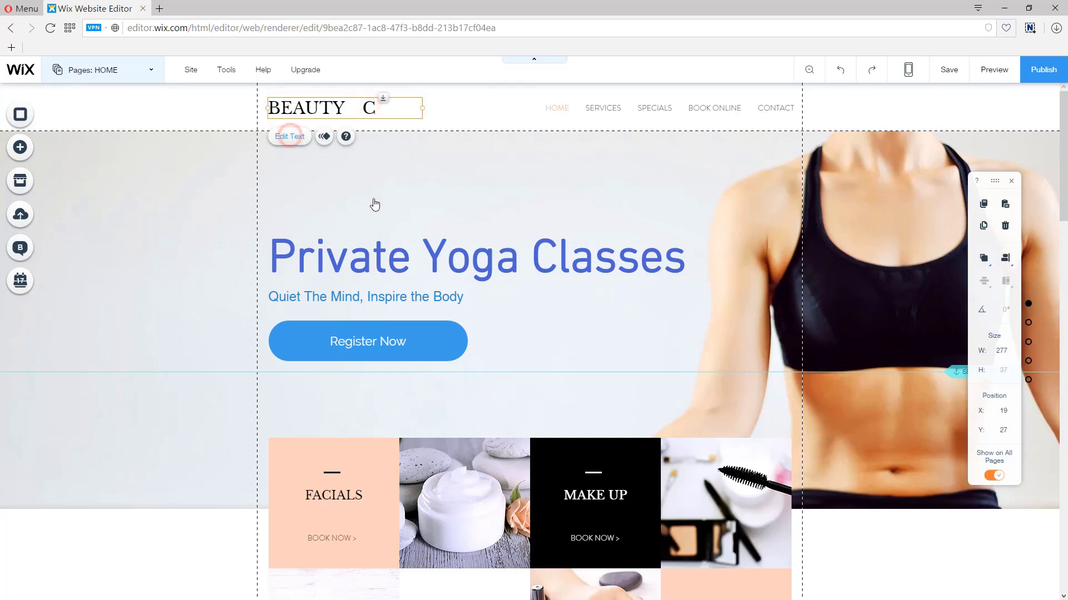
{"action": "type", "text": "Yo"}
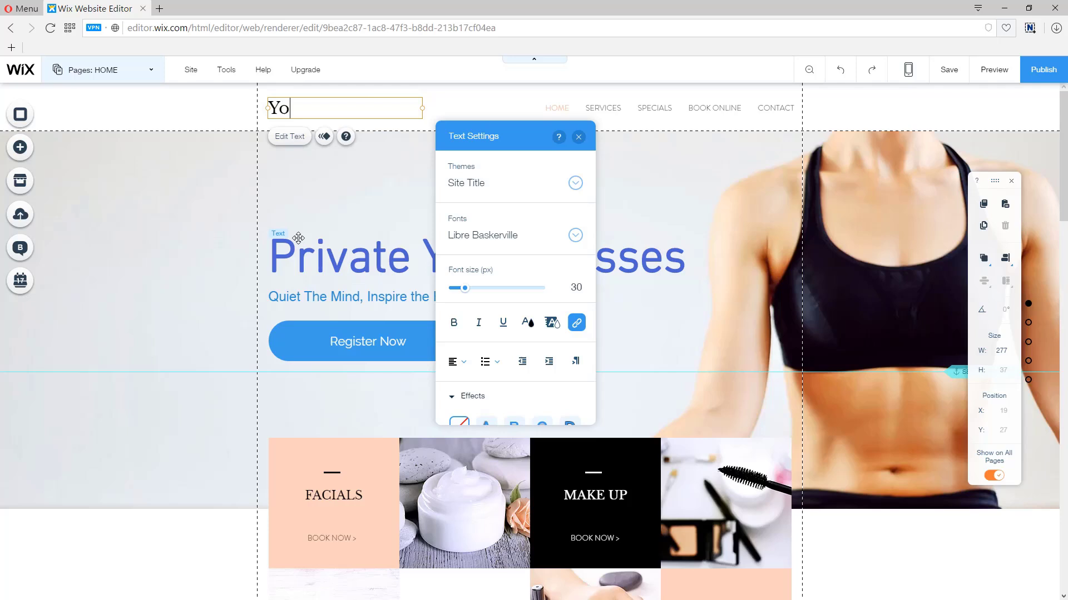
{"action": "type", "text": "ga Go Pro"}
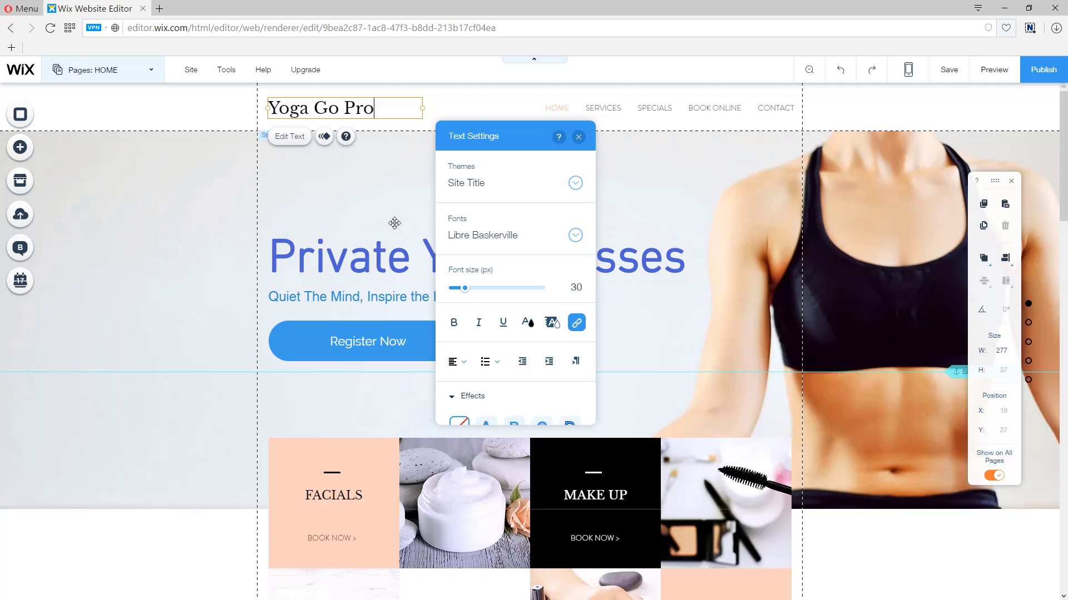
{"action": "key", "text": "ctrl+a"}
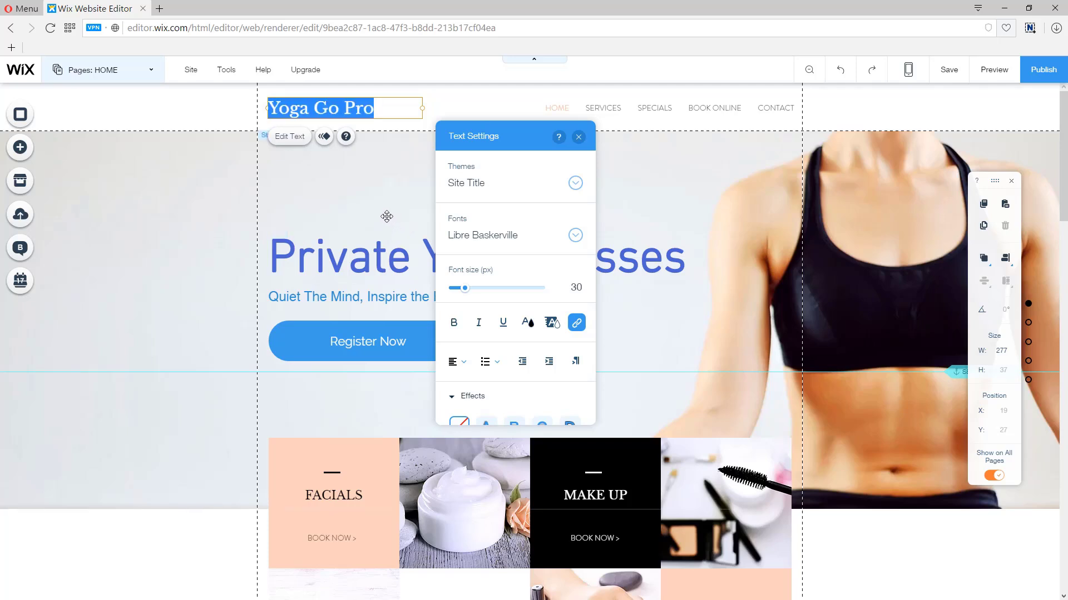
{"action": "left_click", "coordinate": [575, 238]}
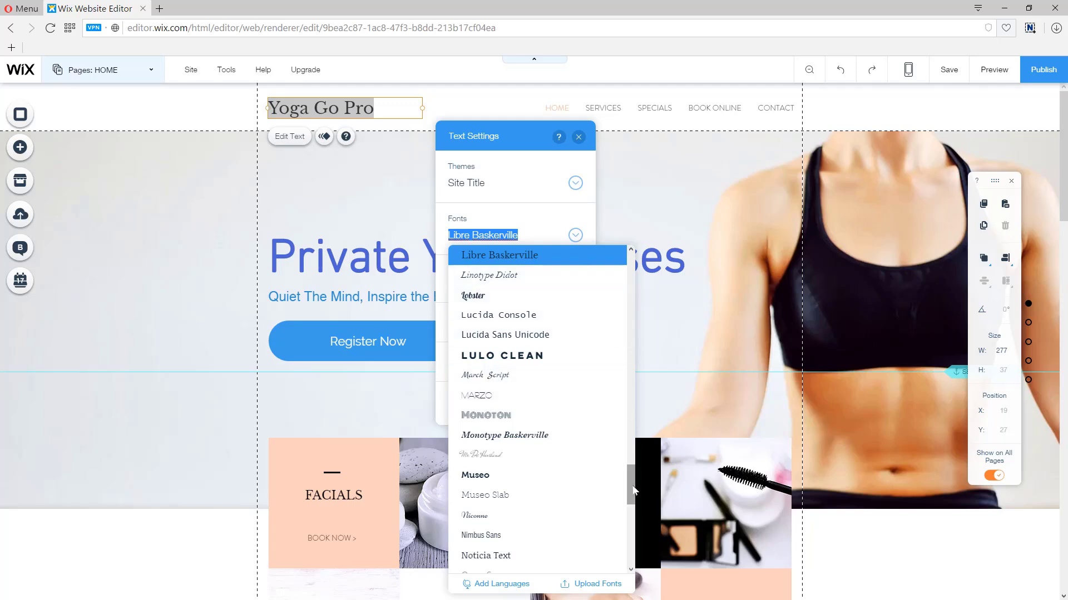
{"action": "left_click_drag", "start_coordinate": [632, 488], "coordinate": [622, 418]}
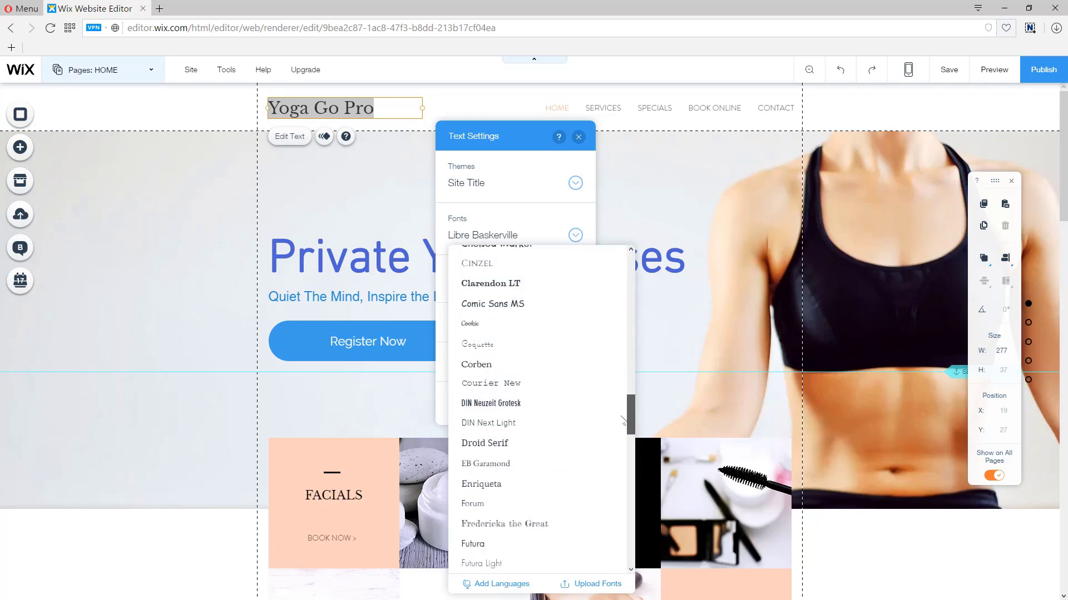
{"action": "left_click", "coordinate": [512, 423]}
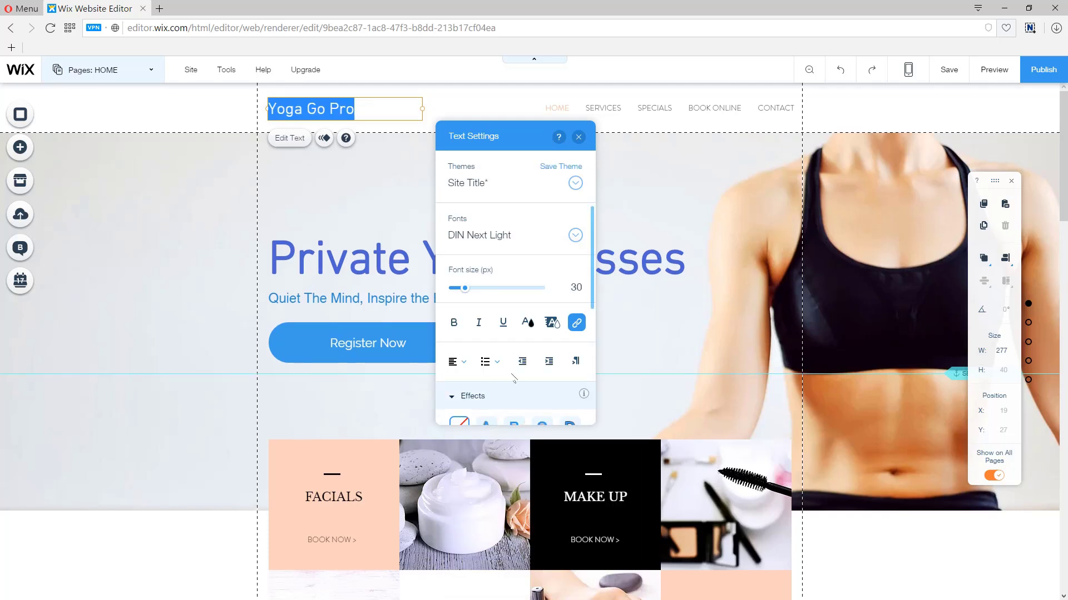
{"action": "left_click", "coordinate": [580, 139]}
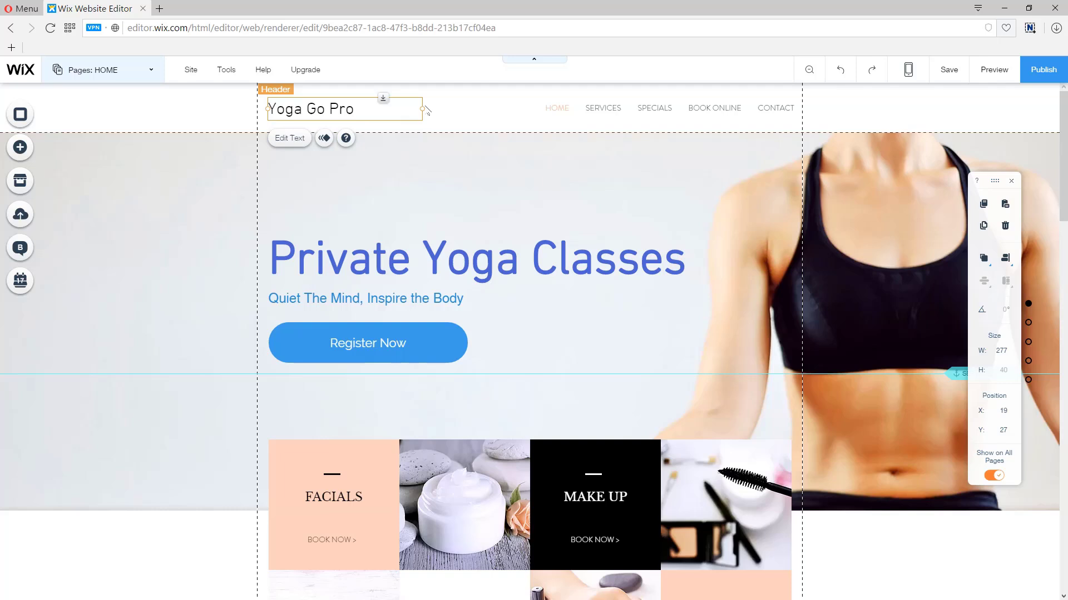
{"action": "left_click_drag", "start_coordinate": [422, 109], "coordinate": [393, 110]}
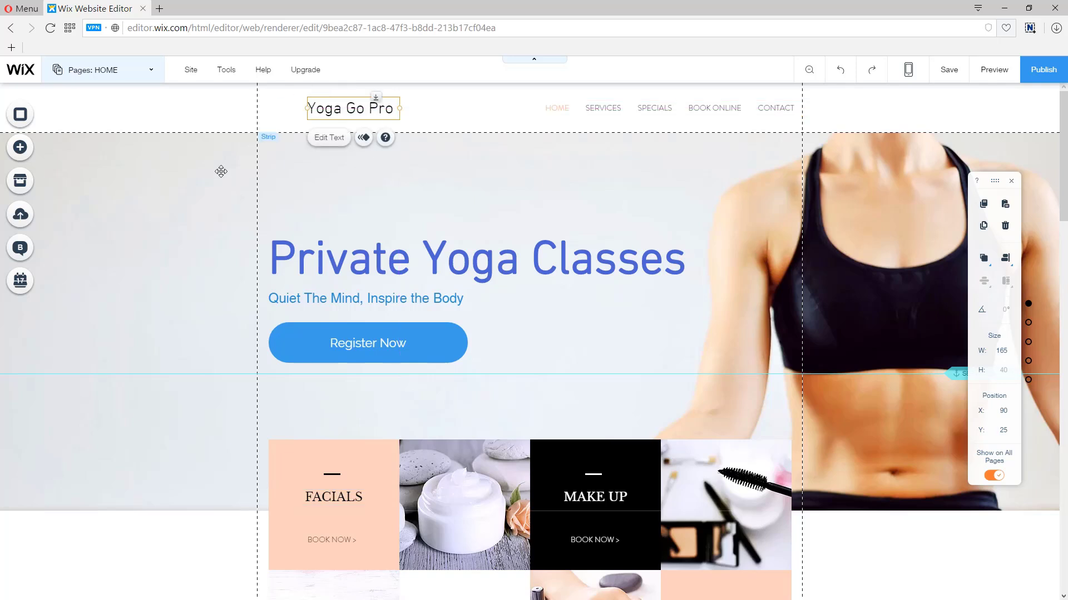
Upload your own image and add logo.png to the page.
{"action": "left_click", "coordinate": [18, 149]}
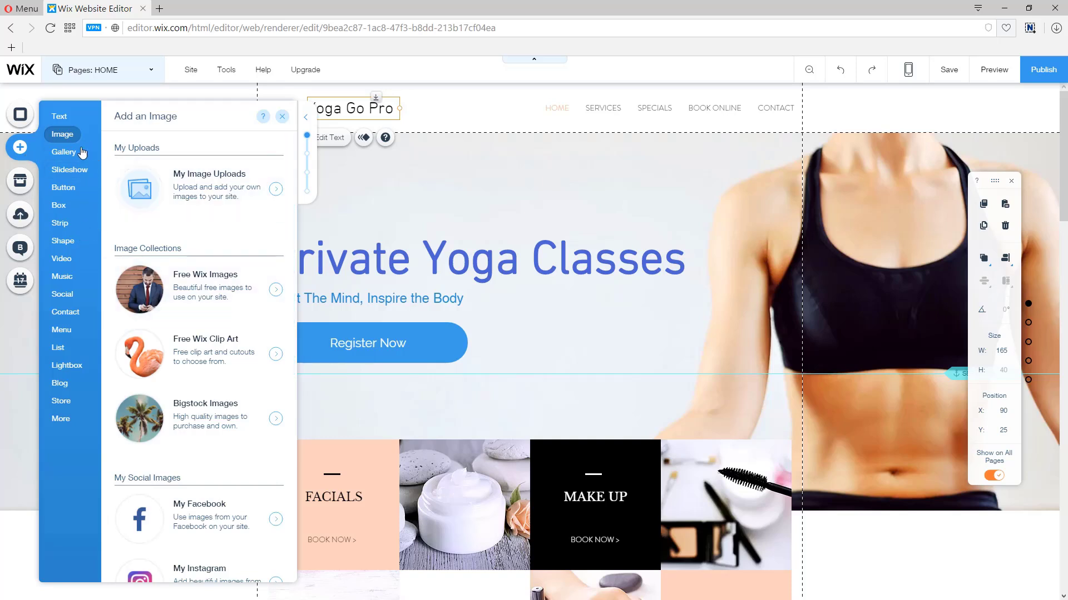
{"action": "left_click", "coordinate": [203, 195]}
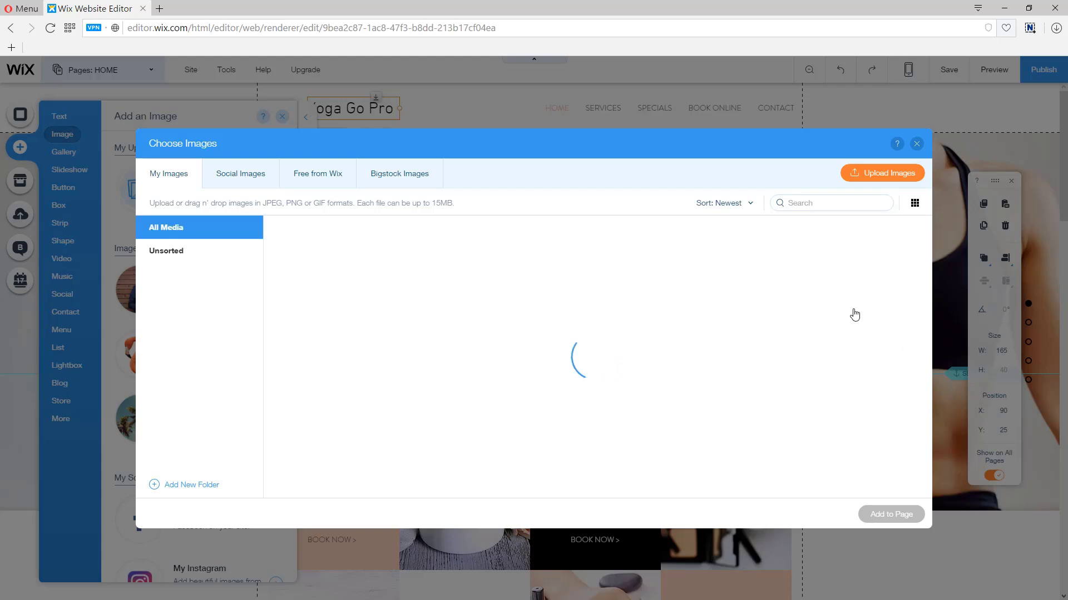
{"action": "mouse_move", "coordinate": [872, 337]}
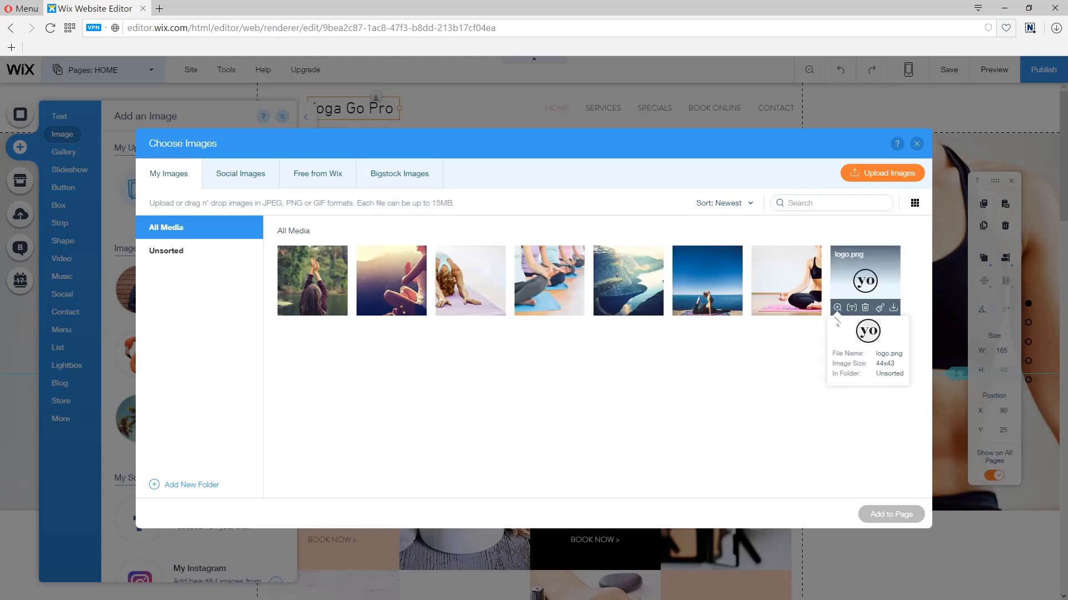
{"action": "left_click", "coordinate": [874, 285]}
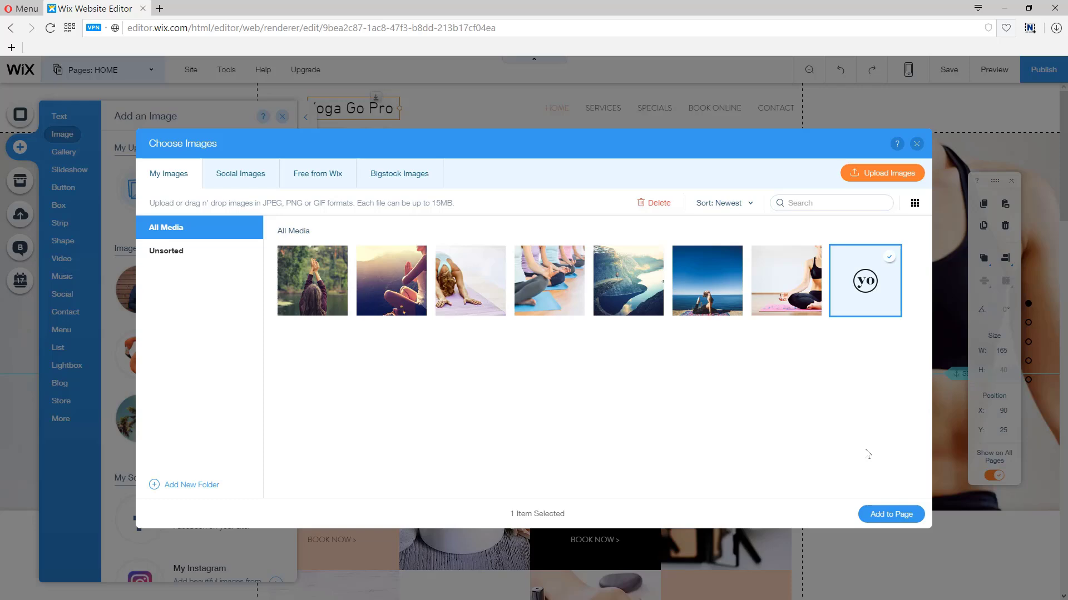
{"action": "left_click", "coordinate": [889, 513]}
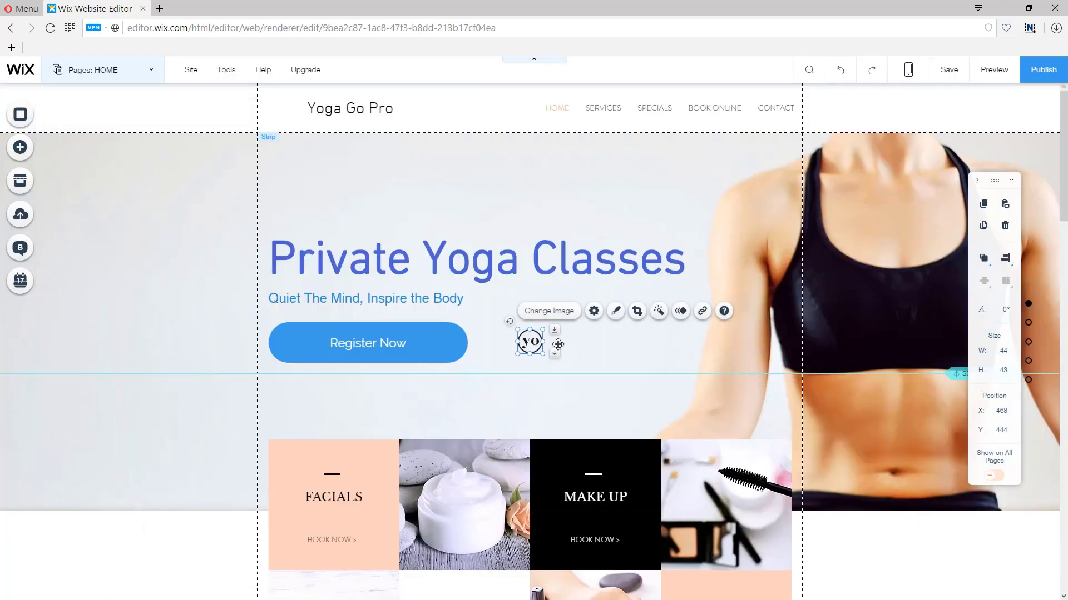
Move the yo logo into the header beside Yoga Go Pro and dismiss the Added to Header notice.
{"action": "left_click", "coordinate": [532, 342]}
{"action": "left_click_drag", "start_coordinate": [539, 330], "coordinate": [287, 114]}
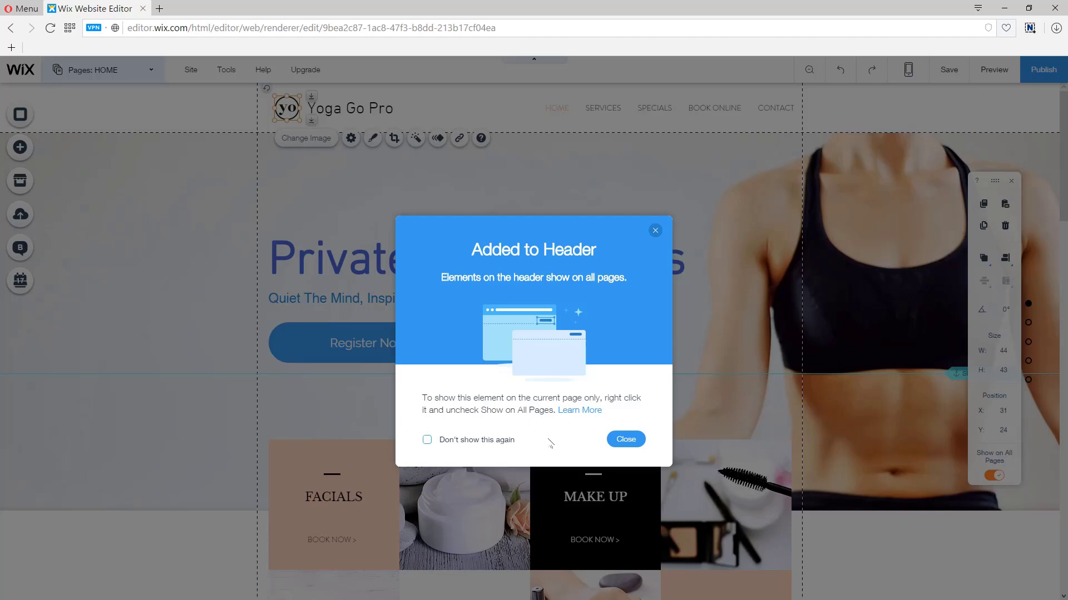
{"action": "left_click", "coordinate": [489, 440]}
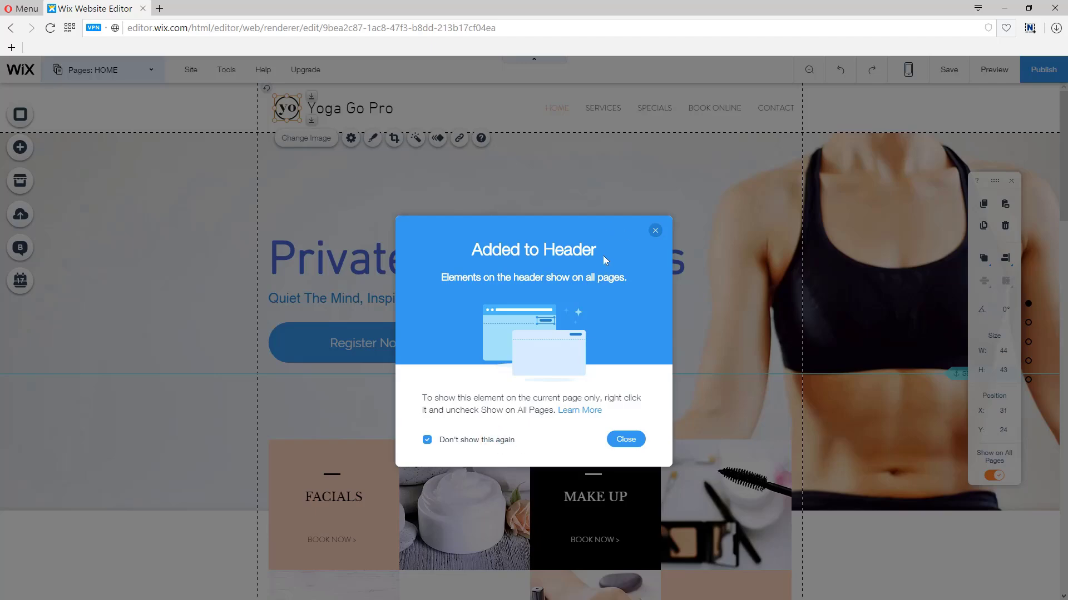
{"action": "left_click", "coordinate": [625, 440]}
Nudge the Yoga Go Pro title down slightly, deselect it, and scroll to review the header.
{"action": "left_click", "coordinate": [476, 111]}
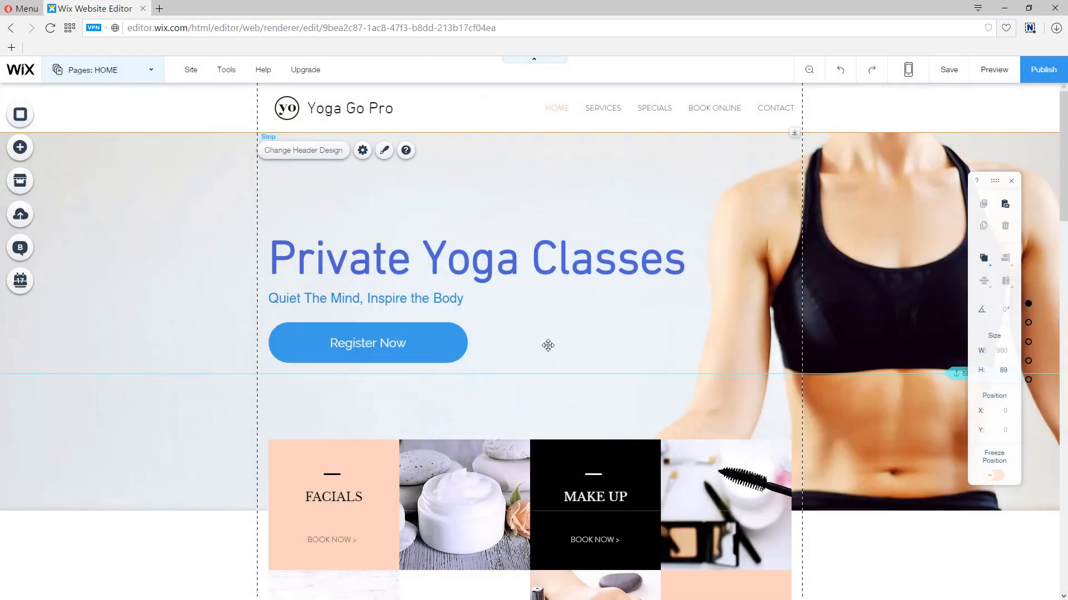
{"action": "left_click", "coordinate": [362, 106]}
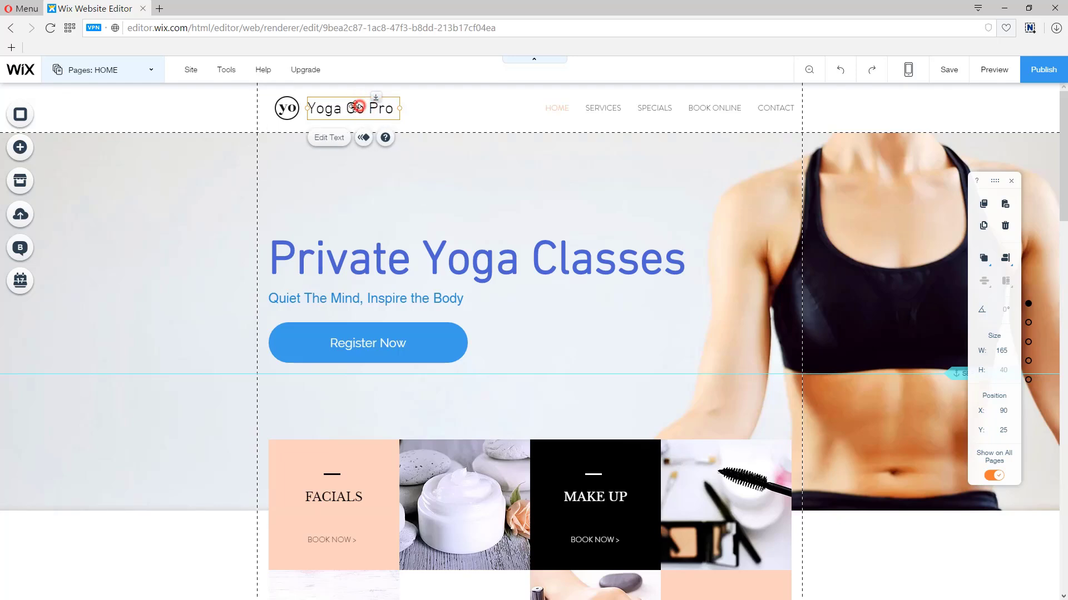
{"action": "left_click_drag", "start_coordinate": [362, 98], "coordinate": [362, 98]}
{"action": "key", "text": "Escape"}
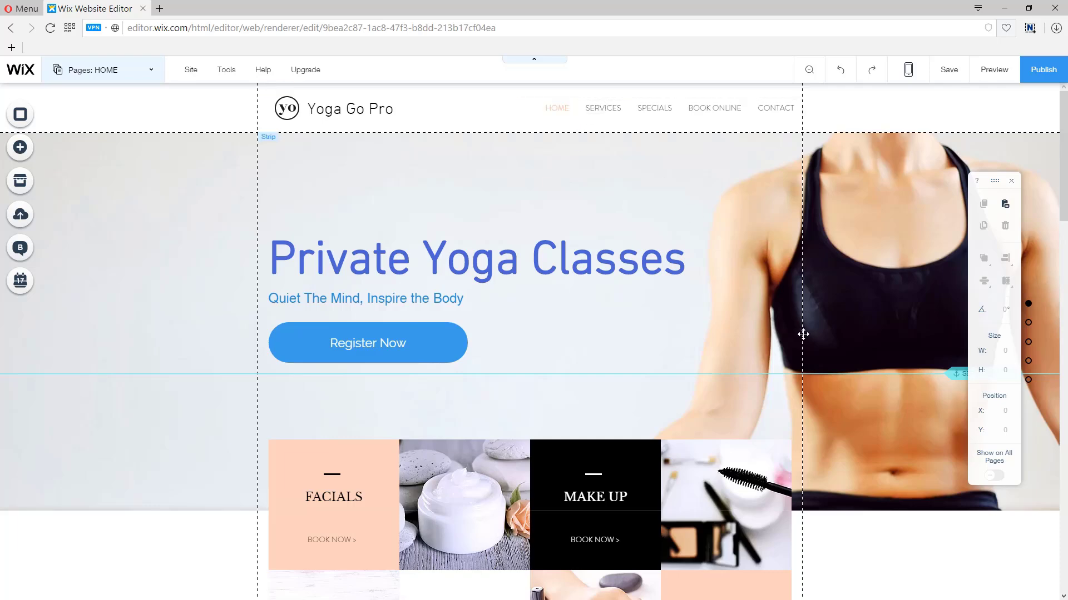
{"action": "scroll", "coordinate": [802, 334], "scroll_direction": "down", "scroll_amount": 4}
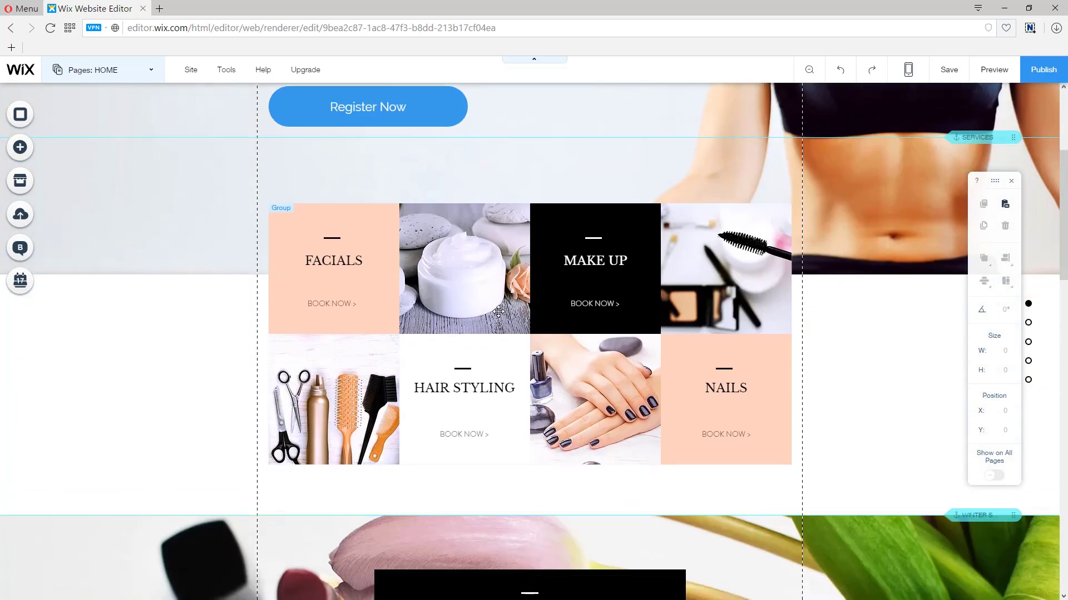
{"action": "scroll", "coordinate": [546, 321], "scroll_direction": "up", "scroll_amount": 4}
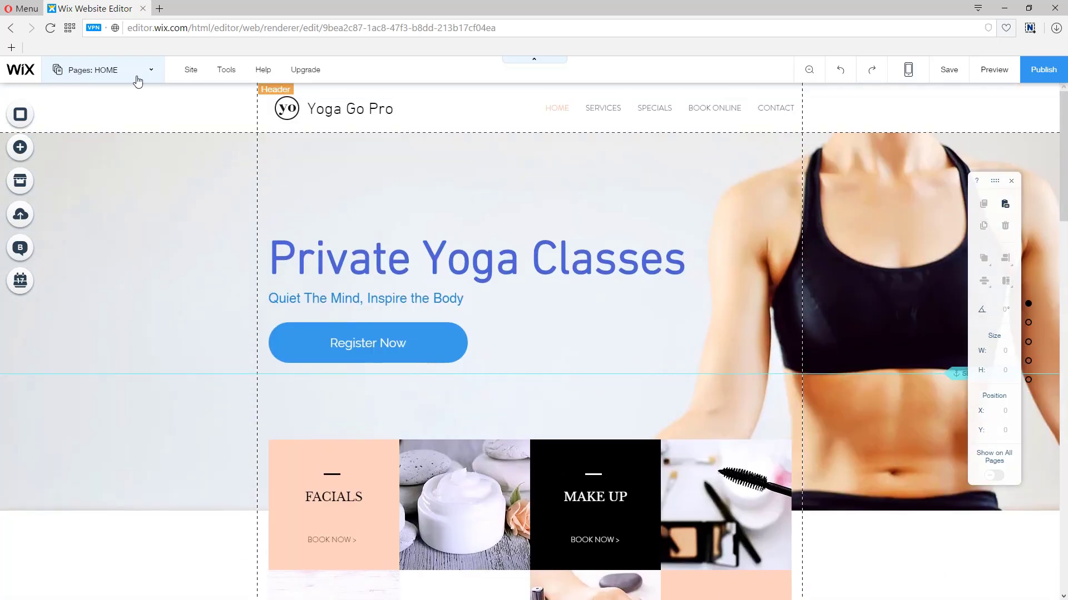
Rename the SERVICES page to ABOUT in the pages list, then close the list.
{"action": "left_click", "coordinate": [100, 70]}
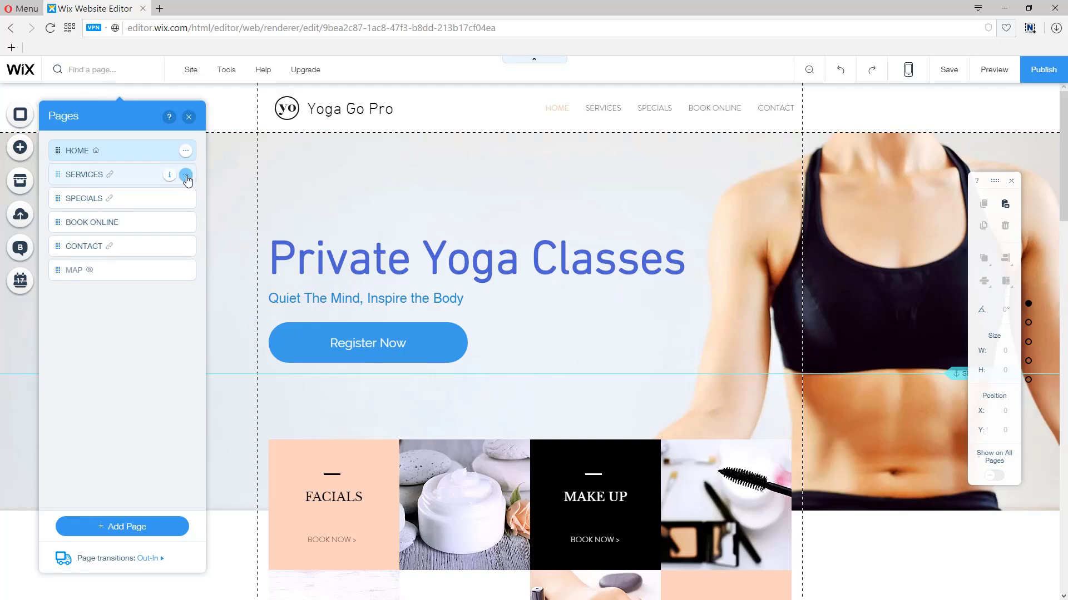
{"action": "left_click", "coordinate": [187, 177]}
{"action": "mouse_move", "coordinate": [169, 178]}
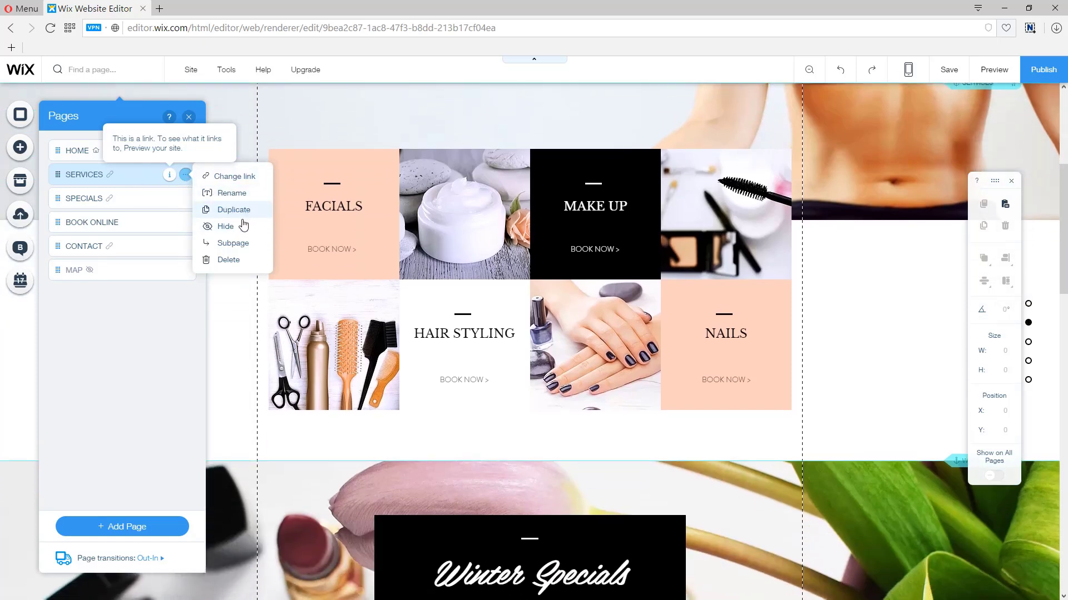
{"action": "left_click", "coordinate": [236, 193]}
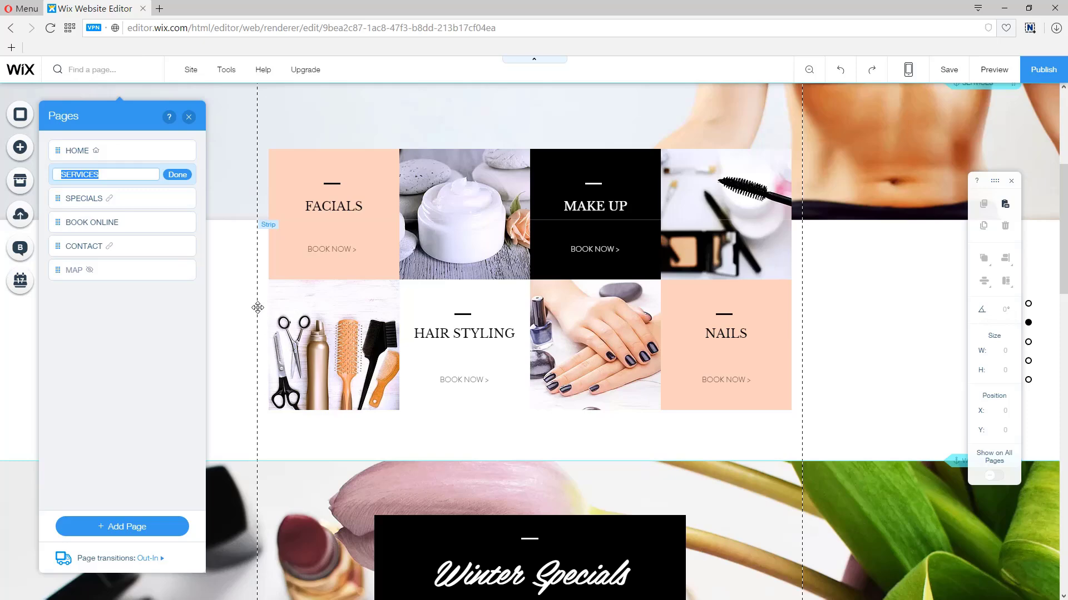
{"action": "type", "text": "ABOUT"}
{"action": "left_click", "coordinate": [182, 175]}
{"action": "left_click", "coordinate": [189, 117]}
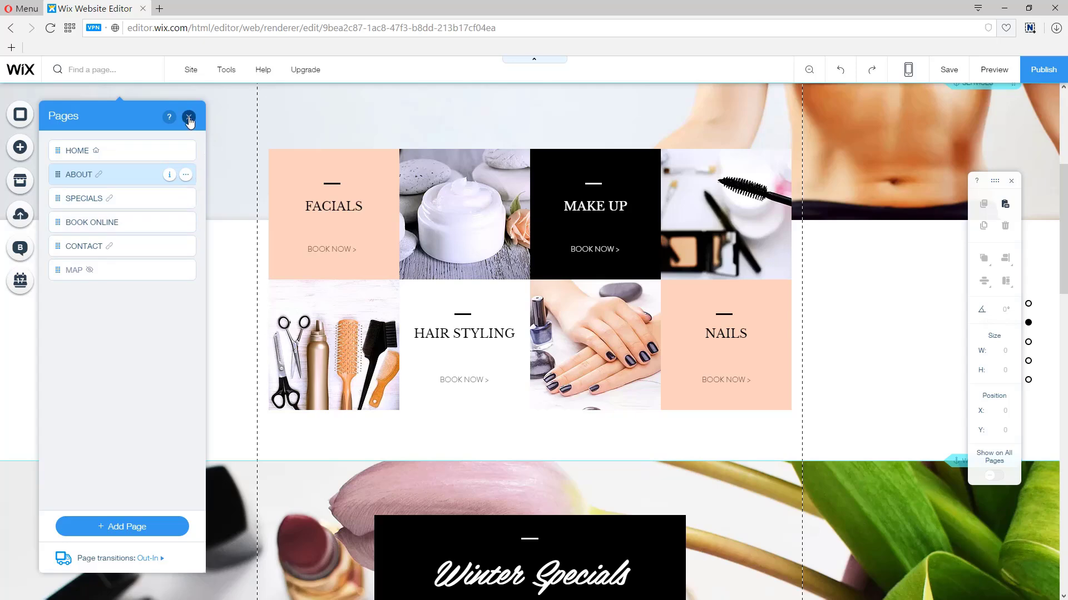
{"action": "scroll", "coordinate": [297, 243], "scroll_direction": "up", "scroll_amount": 5}
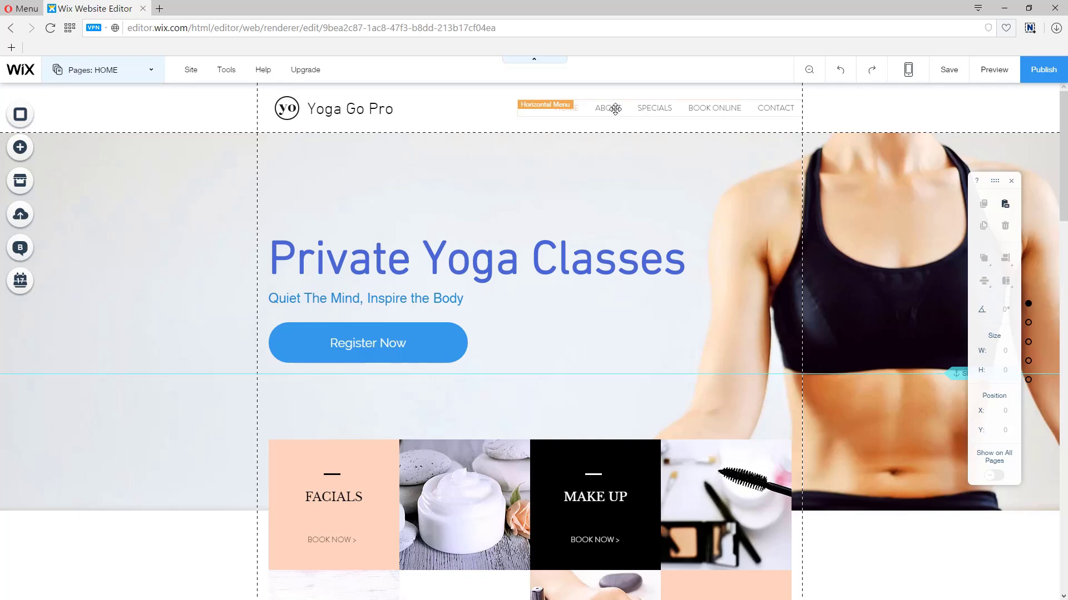
Select the SERVICES anchor above the services grid and dismiss the anchors introduction popup.
{"action": "scroll", "coordinate": [614, 110], "scroll_direction": "down", "scroll_amount": 3}
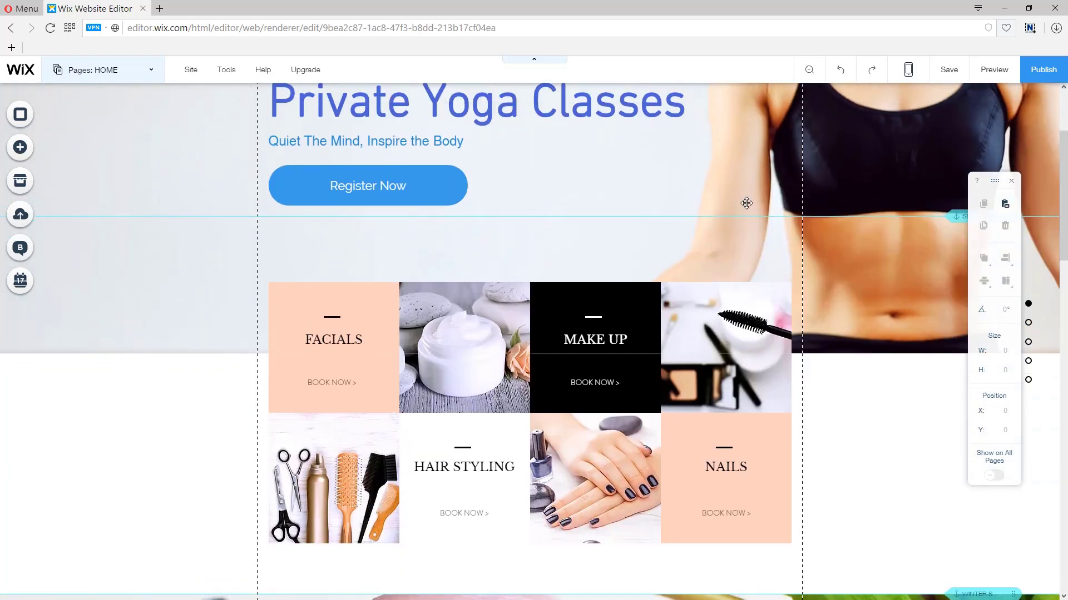
{"action": "left_click_drag", "start_coordinate": [999, 186], "coordinate": [992, 289]}
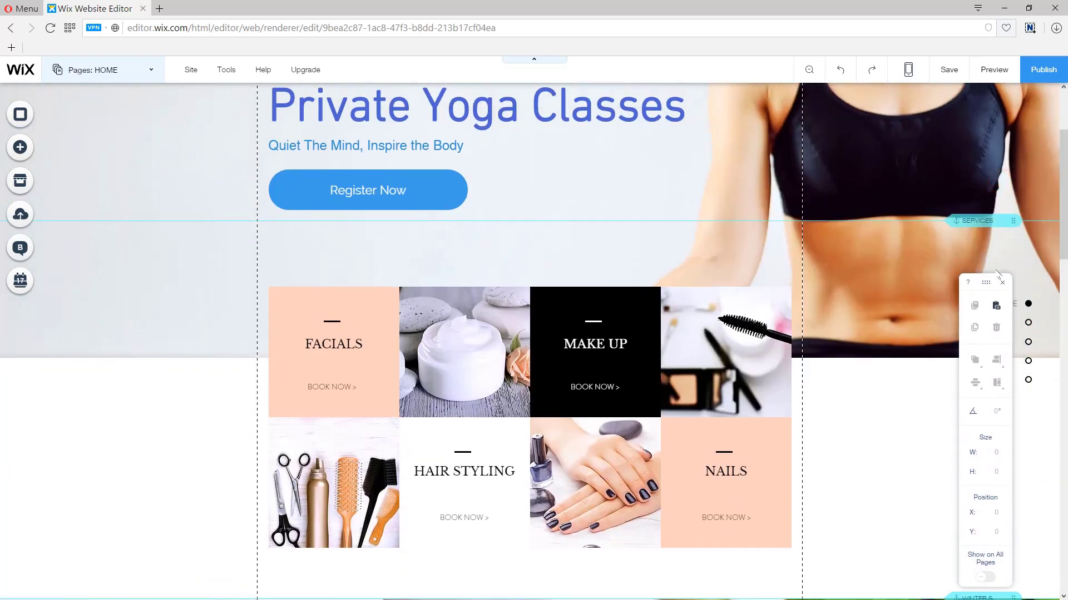
{"action": "left_click", "coordinate": [983, 220]}
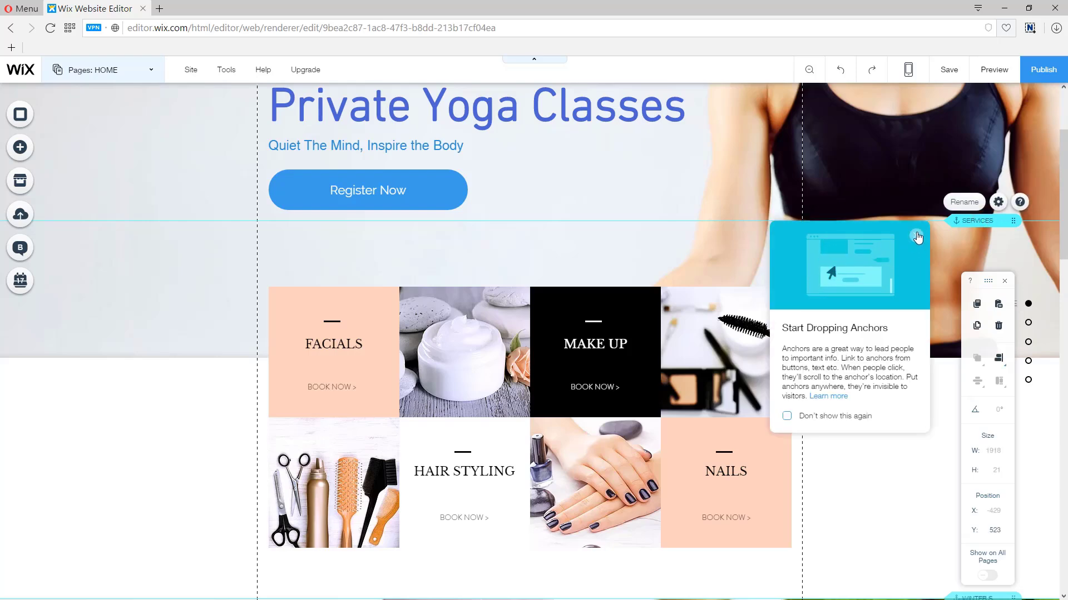
{"action": "left_click", "coordinate": [915, 235]}
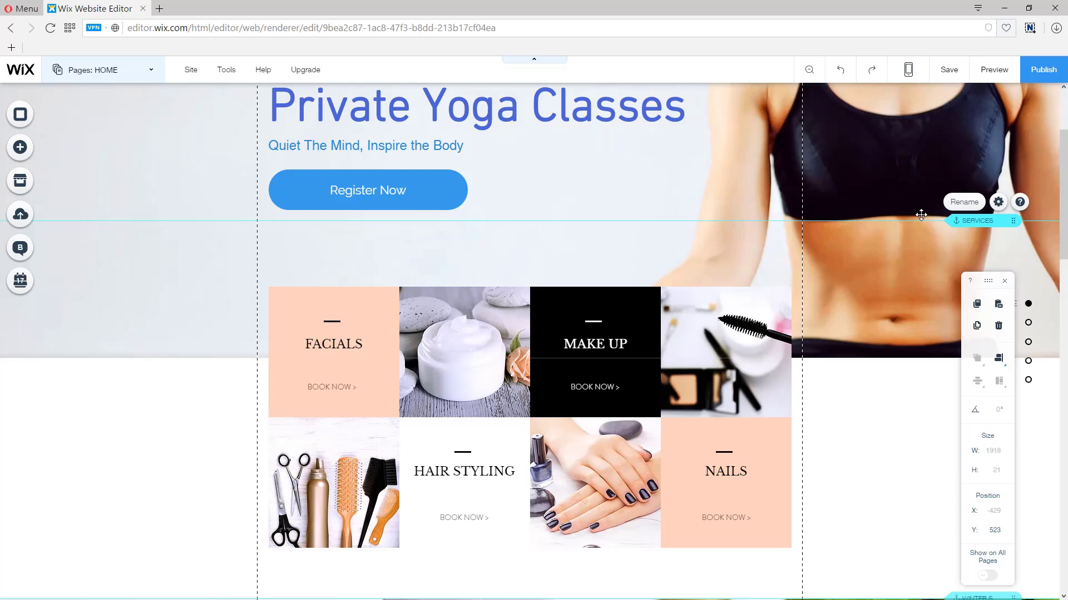
{"action": "scroll", "coordinate": [721, 226], "scroll_direction": "up", "scroll_amount": 3}
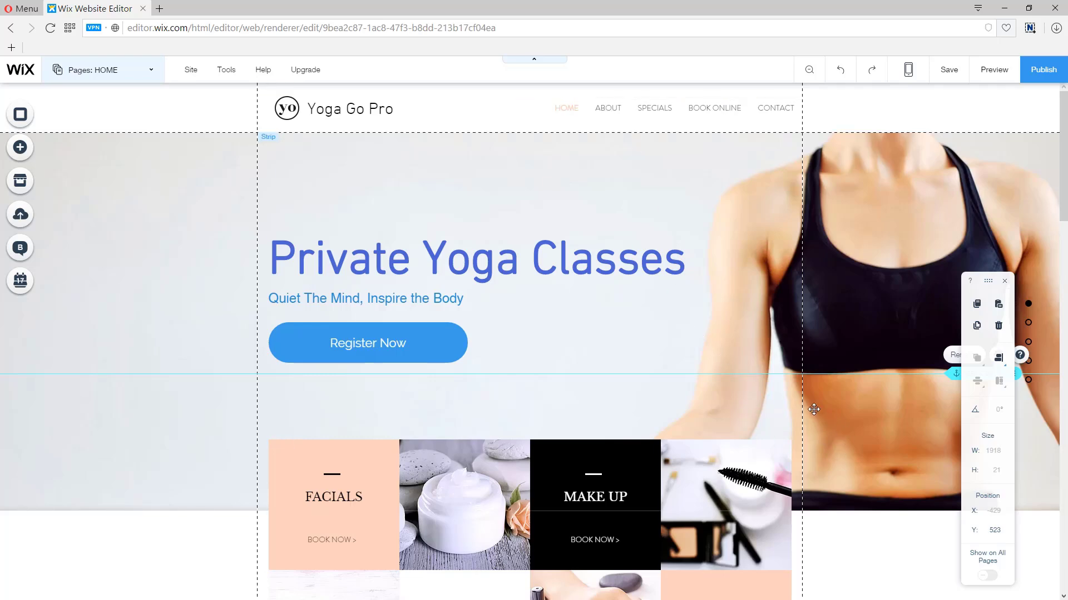
{"action": "scroll", "coordinate": [815, 411], "scroll_direction": "down", "scroll_amount": 4}
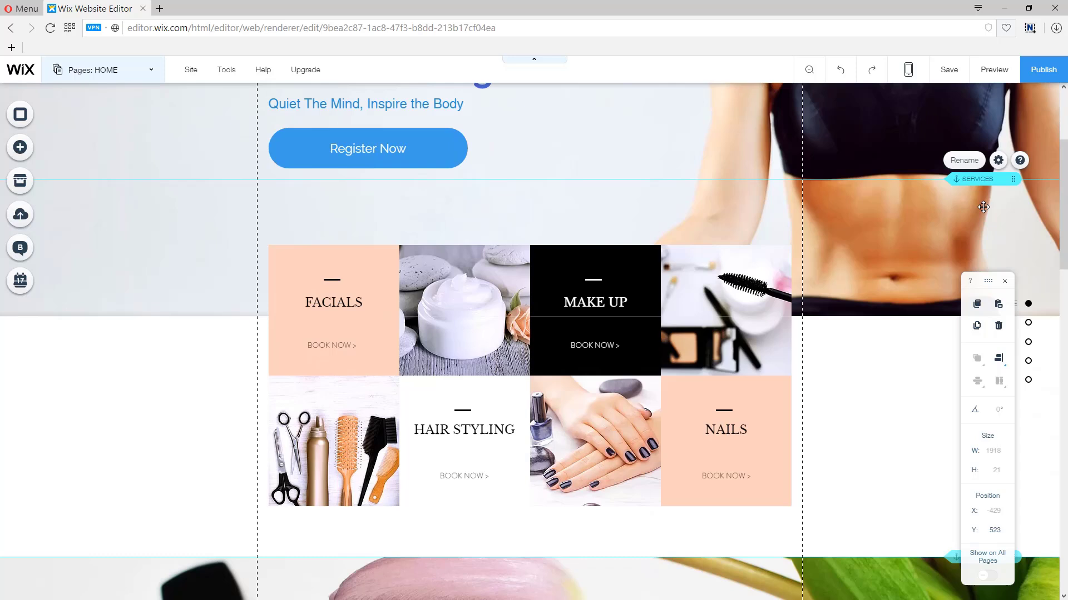
Change the anchor's name to ABOUT, then reopen its settings to verify the name.
{"action": "left_click", "coordinate": [964, 162]}
{"action": "mouse_move", "coordinate": [795, 289]}
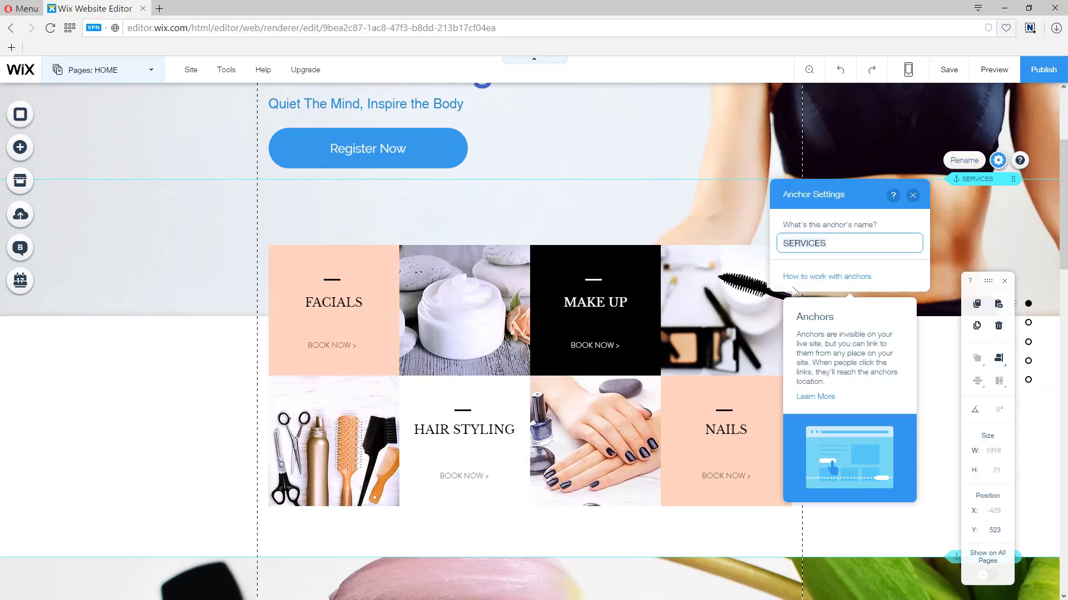
{"action": "key", "text": "ctrl+a"}
{"action": "type", "text": "A"}
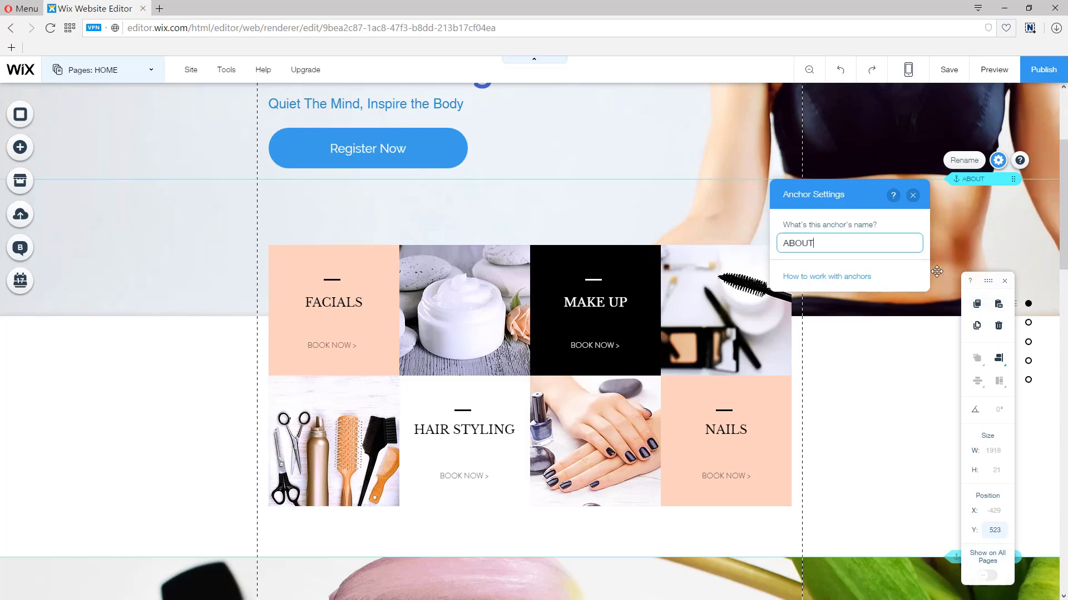
{"action": "left_click", "coordinate": [913, 196]}
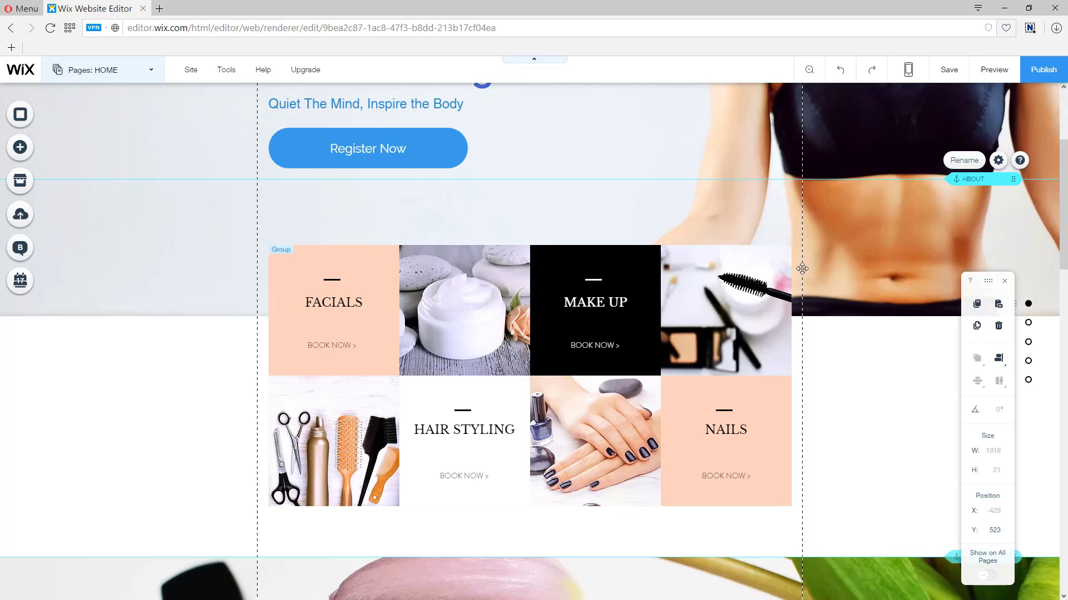
{"action": "scroll", "coordinate": [802, 268], "scroll_direction": "up", "scroll_amount": 1}
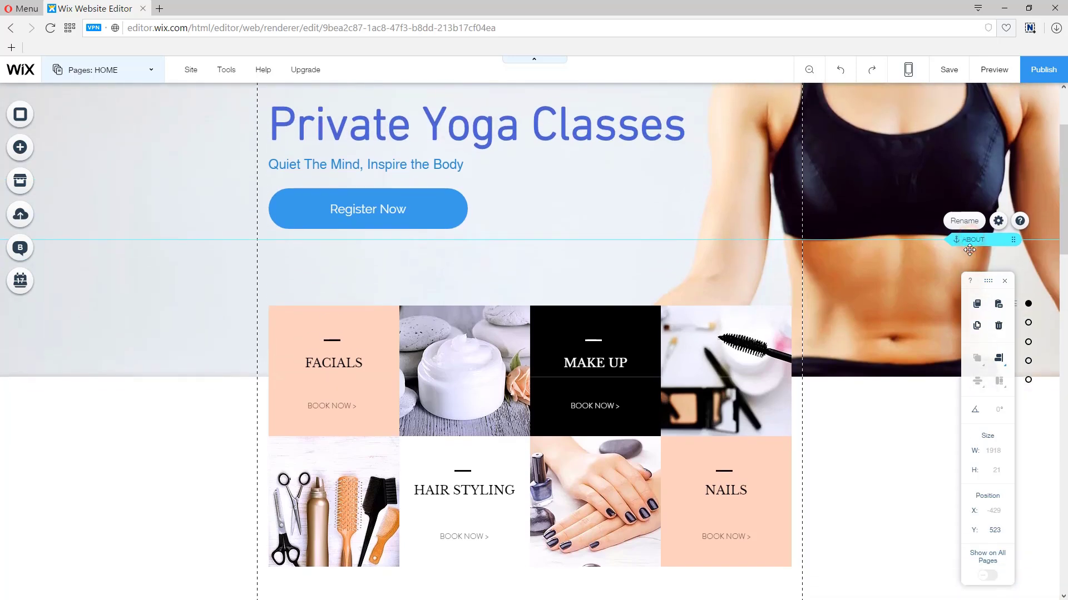
{"action": "left_click", "coordinate": [997, 223]}
{"action": "mouse_move", "coordinate": [887, 352]}
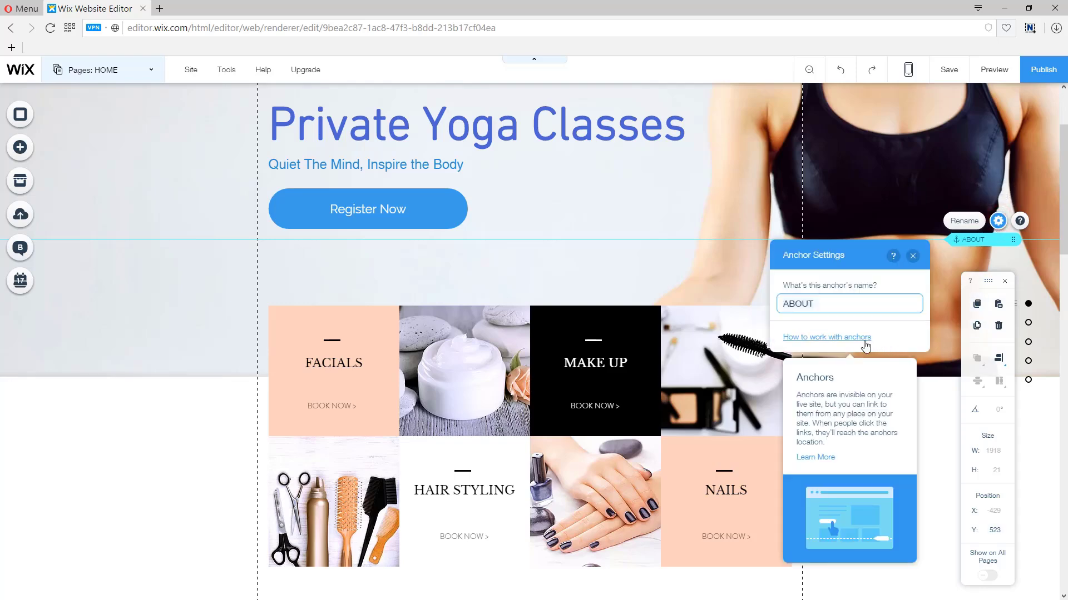
Close the anchor settings and select the ABOUT item in the header menu's page list.
{"action": "left_click", "coordinate": [912, 256]}
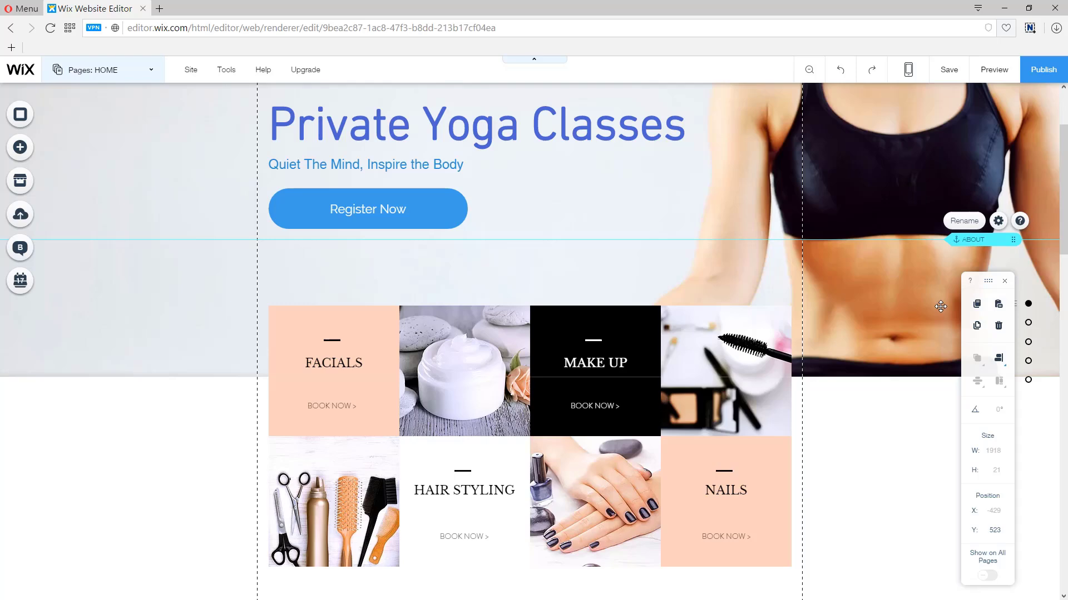
{"action": "scroll", "coordinate": [933, 303], "scroll_direction": "up", "scroll_amount": 1}
{"action": "scroll", "coordinate": [933, 303], "scroll_direction": "up", "scroll_amount": 2}
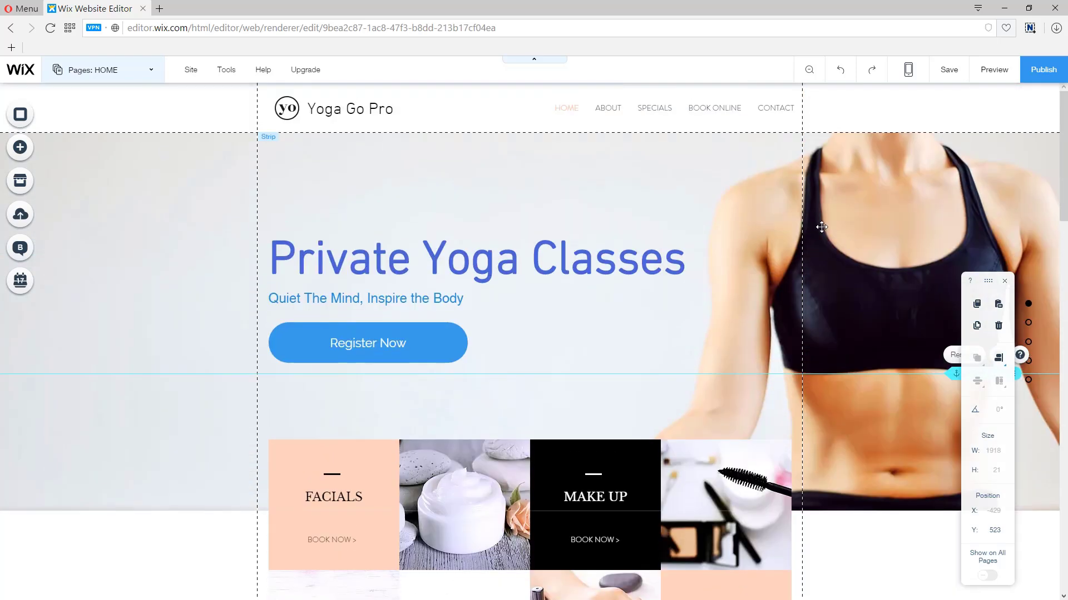
{"action": "left_click", "coordinate": [612, 108]}
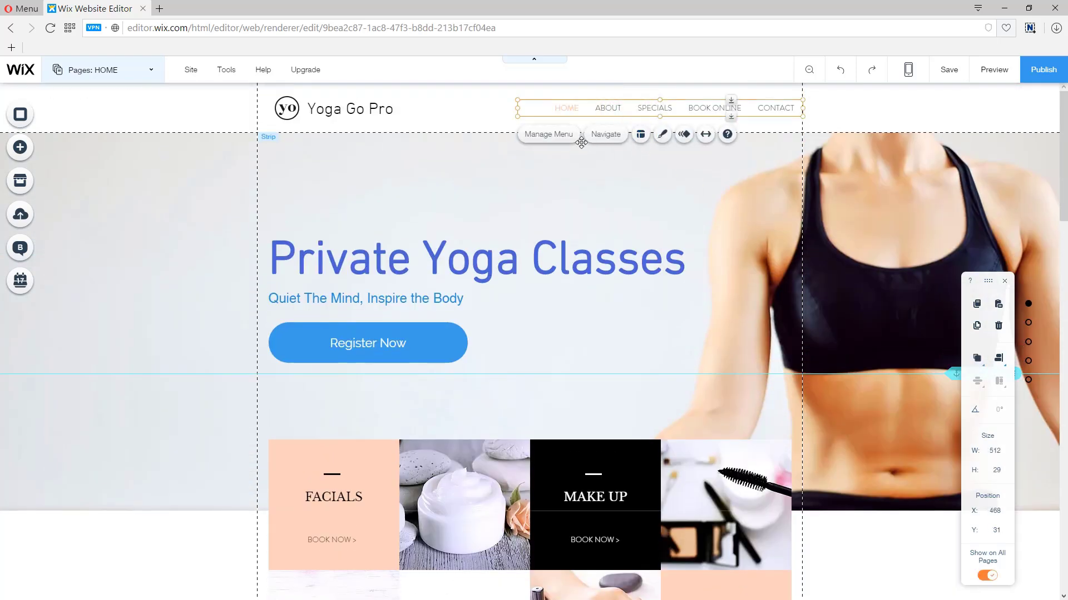
{"action": "left_click", "coordinate": [558, 139]}
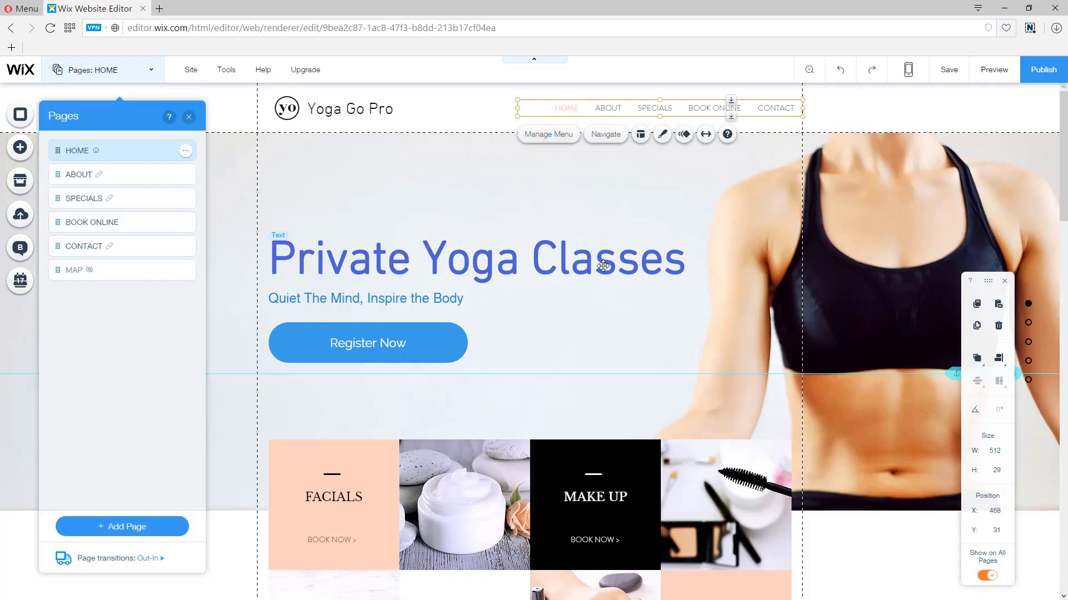
{"action": "left_click", "coordinate": [118, 175]}
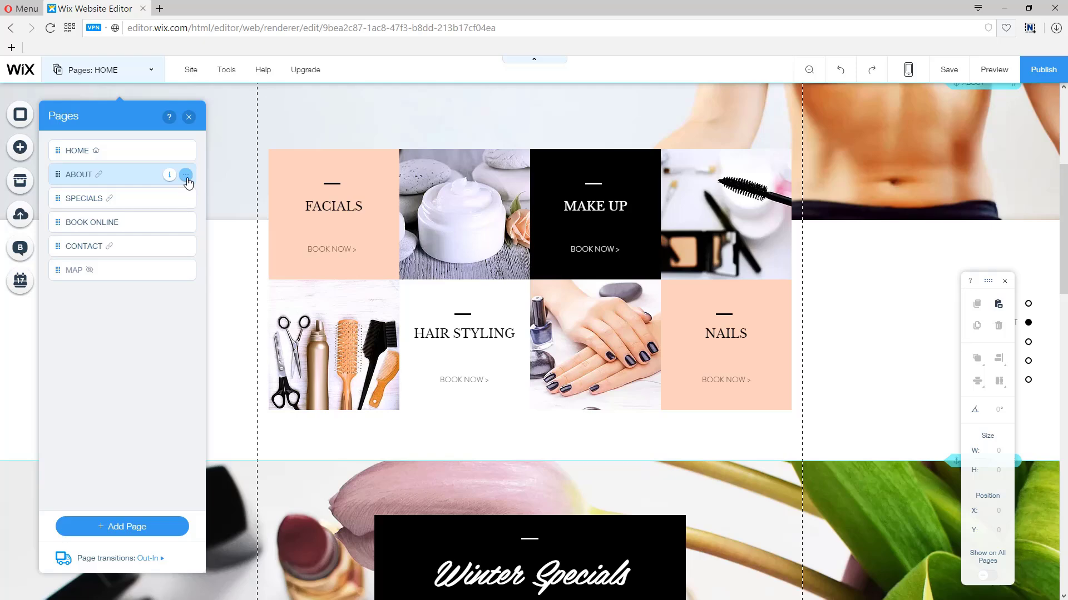
Link the ABOUT menu item to the ABOUT anchor on the HOME page.
{"action": "left_click", "coordinate": [186, 177]}
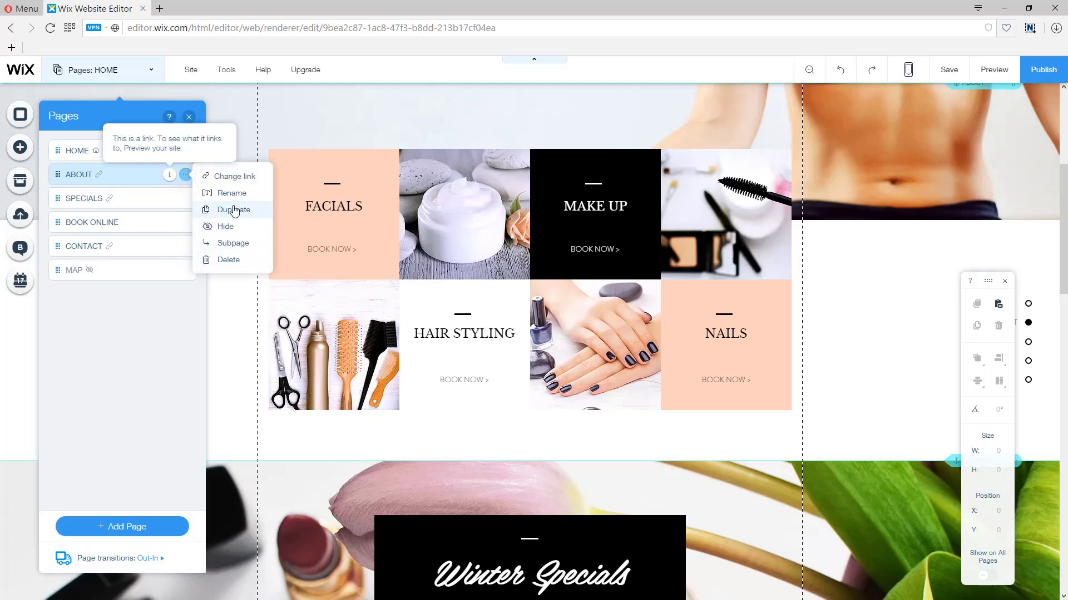
{"action": "left_click", "coordinate": [244, 178]}
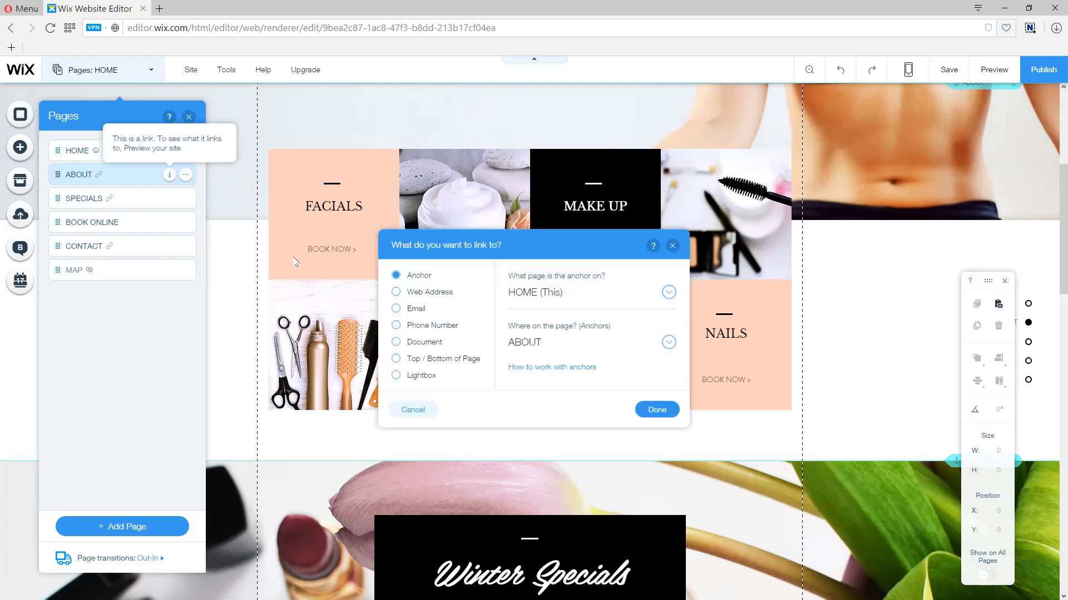
{"action": "left_click", "coordinate": [668, 343]}
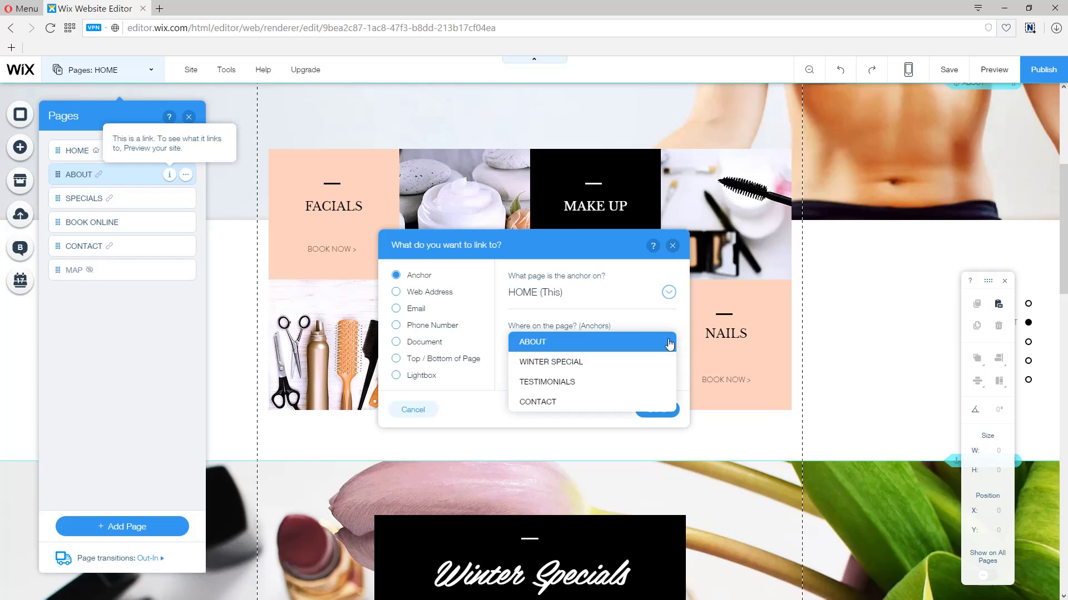
{"action": "left_click", "coordinate": [548, 343]}
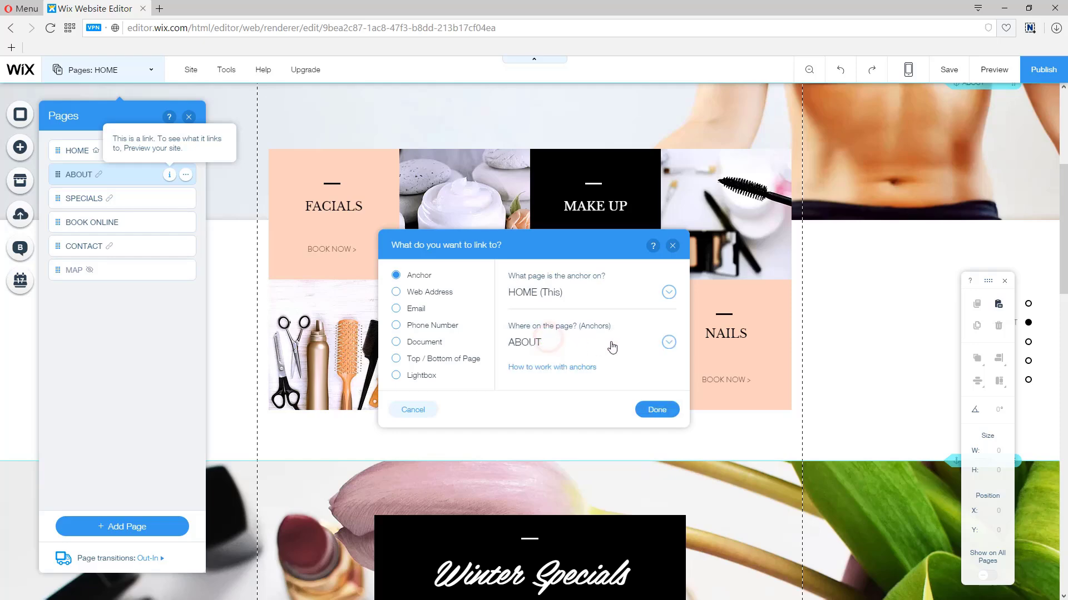
{"action": "left_click", "coordinate": [654, 409]}
{"action": "scroll", "coordinate": [884, 334], "scroll_direction": "up", "scroll_amount": 5}
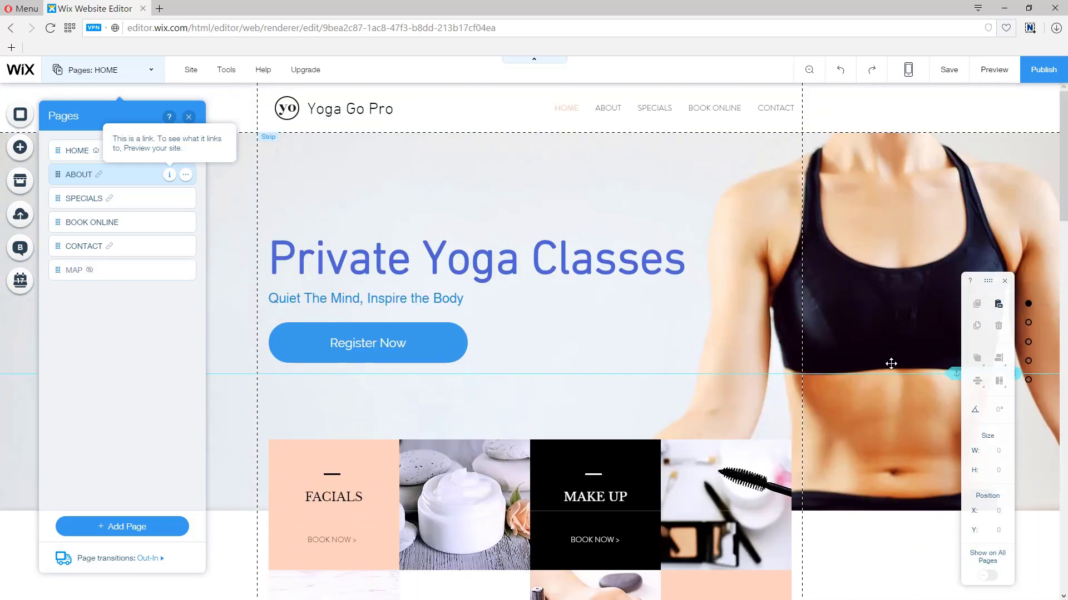
Save and publish the site, then preview it and click ABOUT to jump to the services grid.
{"action": "left_click", "coordinate": [948, 70]}
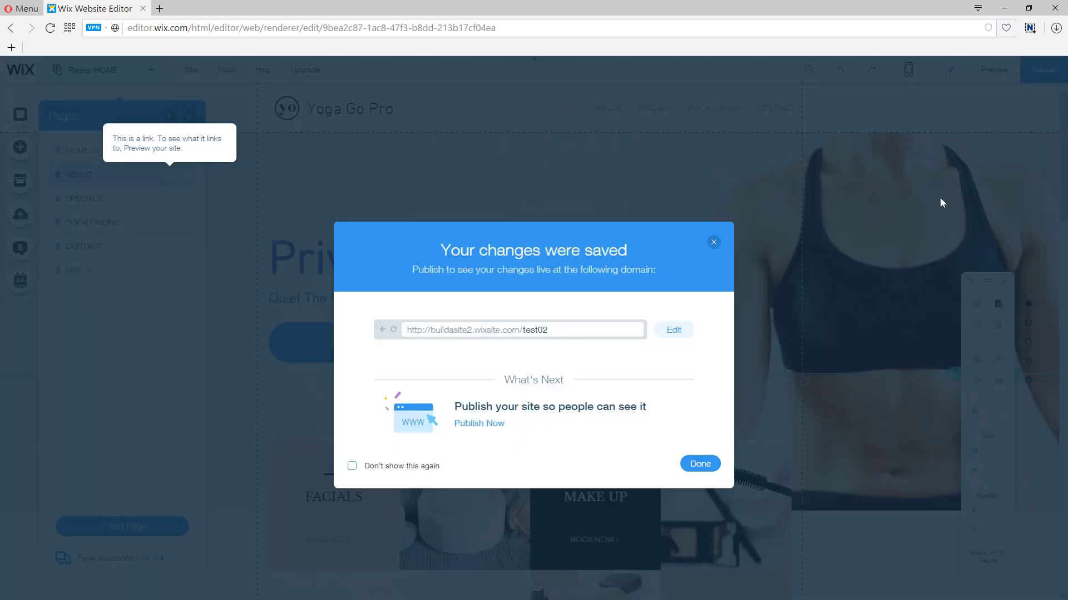
{"action": "left_click", "coordinate": [702, 462]}
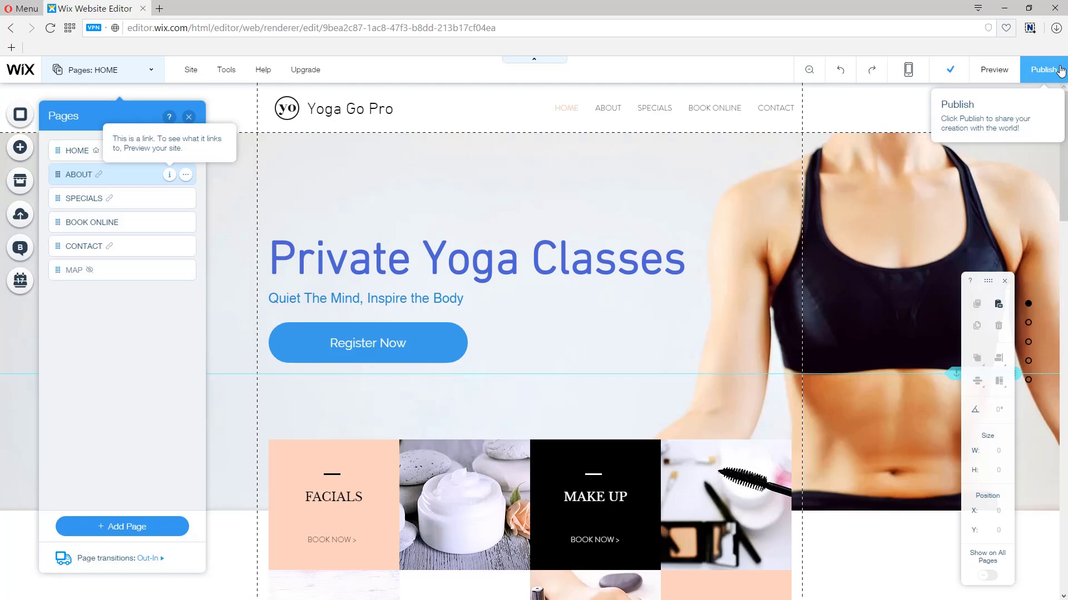
{"action": "left_click", "coordinate": [1050, 71]}
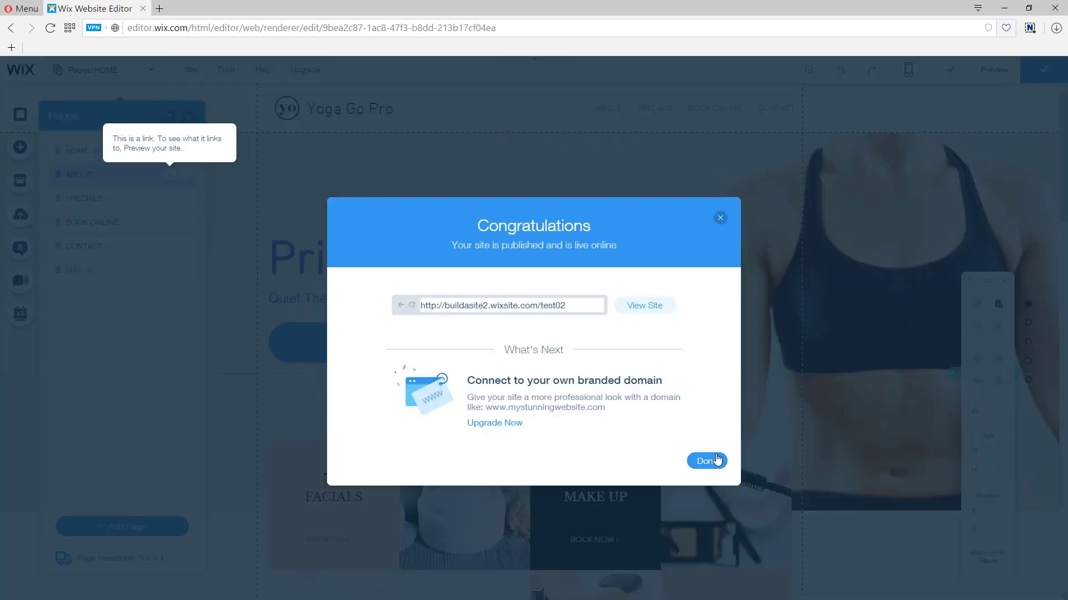
{"action": "left_click", "coordinate": [718, 461]}
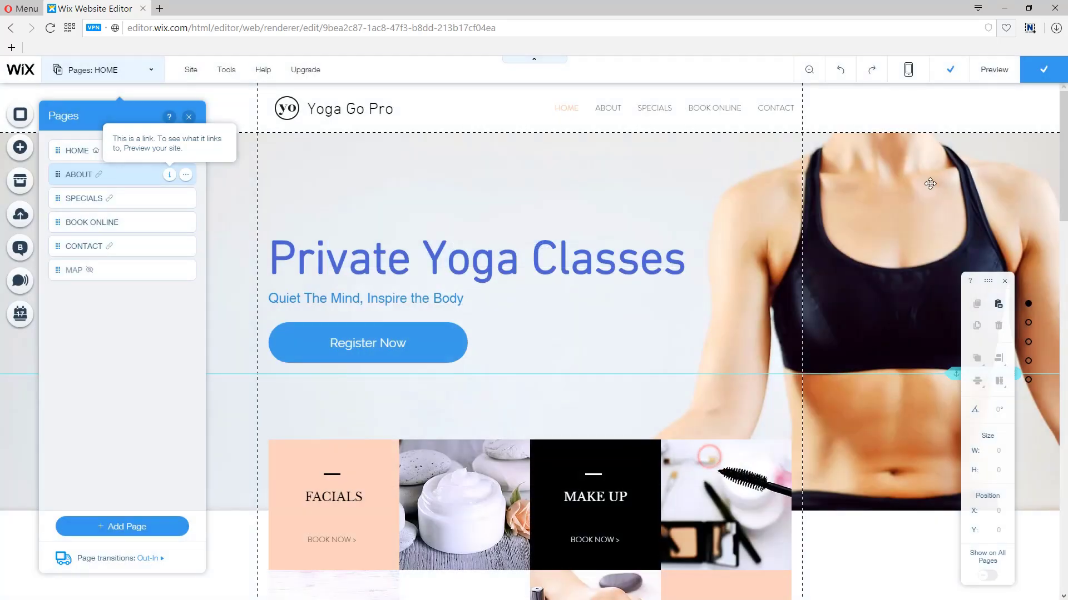
{"action": "left_click", "coordinate": [994, 69]}
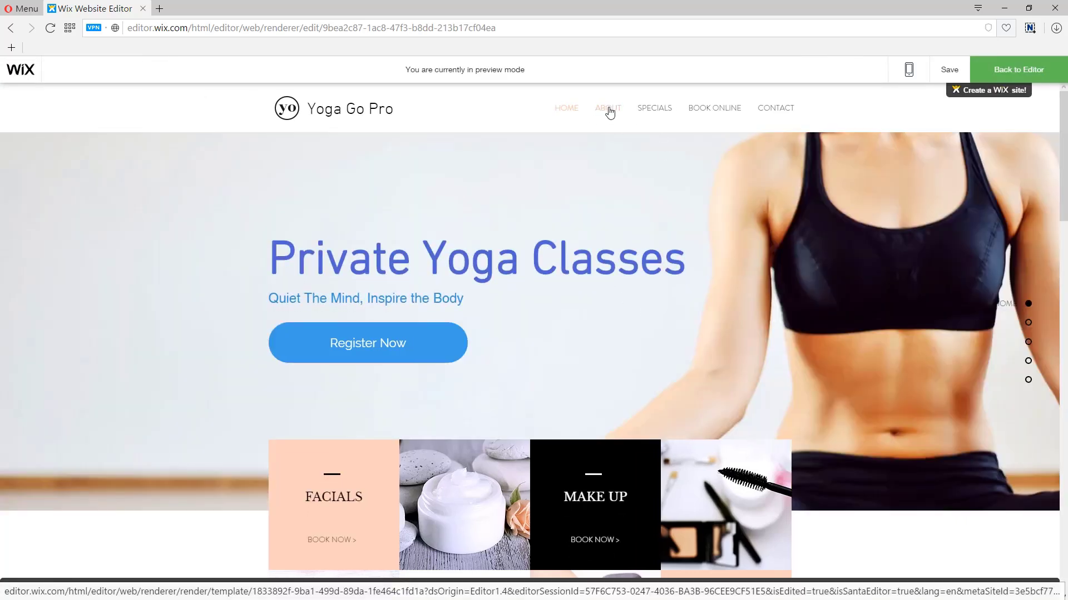
{"action": "left_click", "coordinate": [612, 111]}
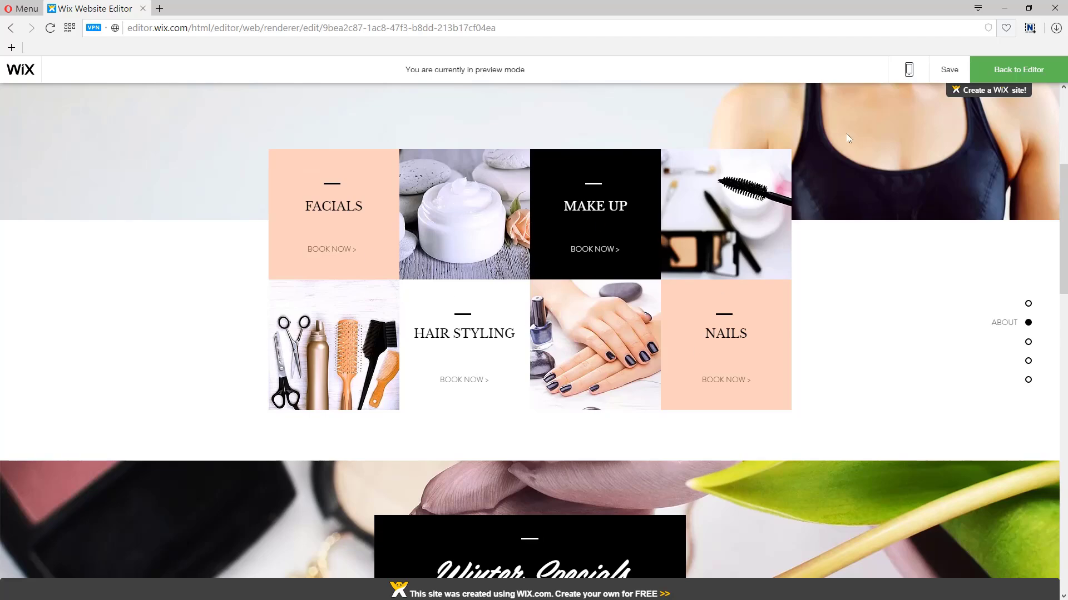
Return to the editor and move the anchor down to the Winter Specials heading.
{"action": "left_click", "coordinate": [1016, 71]}
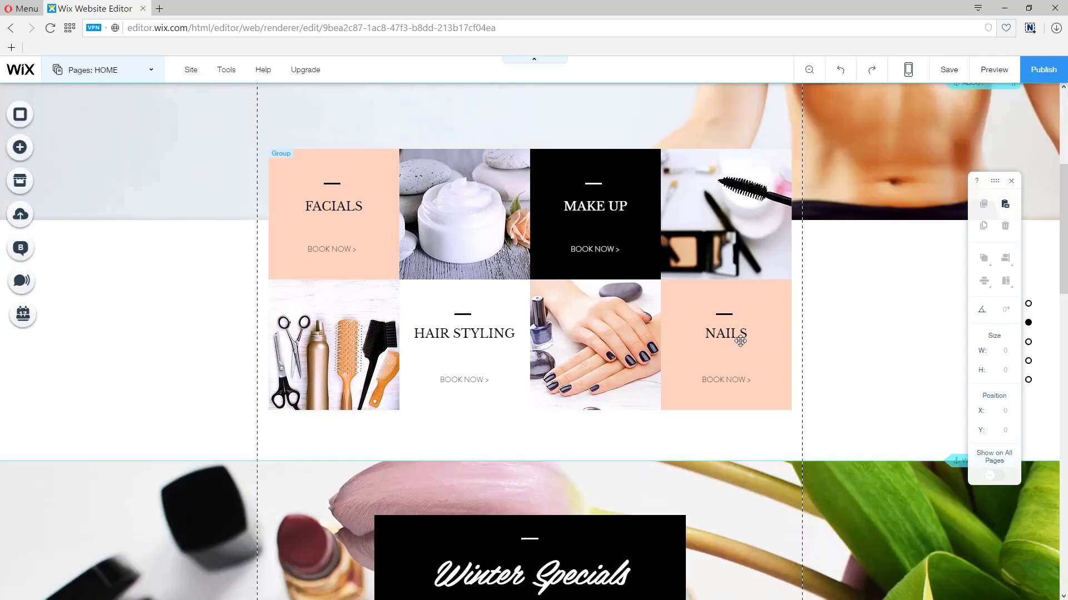
{"action": "left_click", "coordinate": [884, 430]}
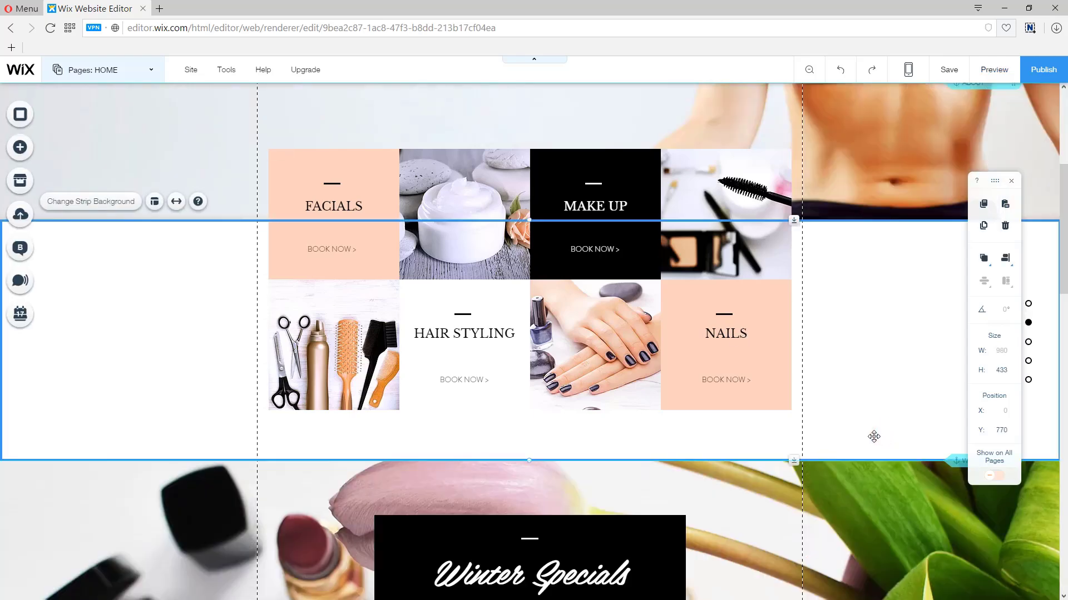
{"action": "scroll", "coordinate": [873, 436], "scroll_direction": "down", "scroll_amount": 2}
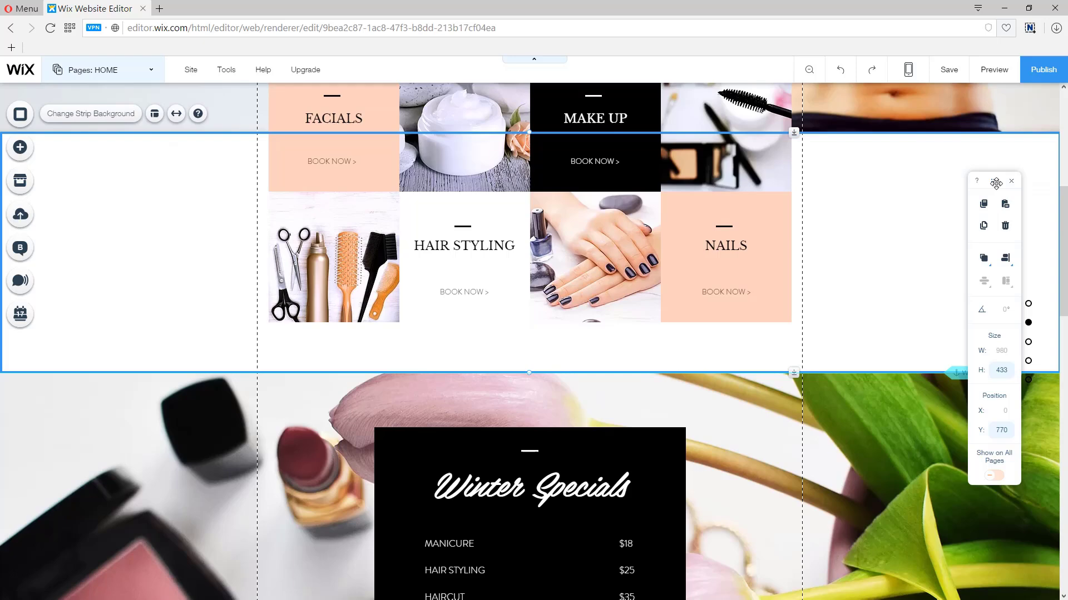
{"action": "left_click_drag", "start_coordinate": [995, 180], "coordinate": [951, 110]}
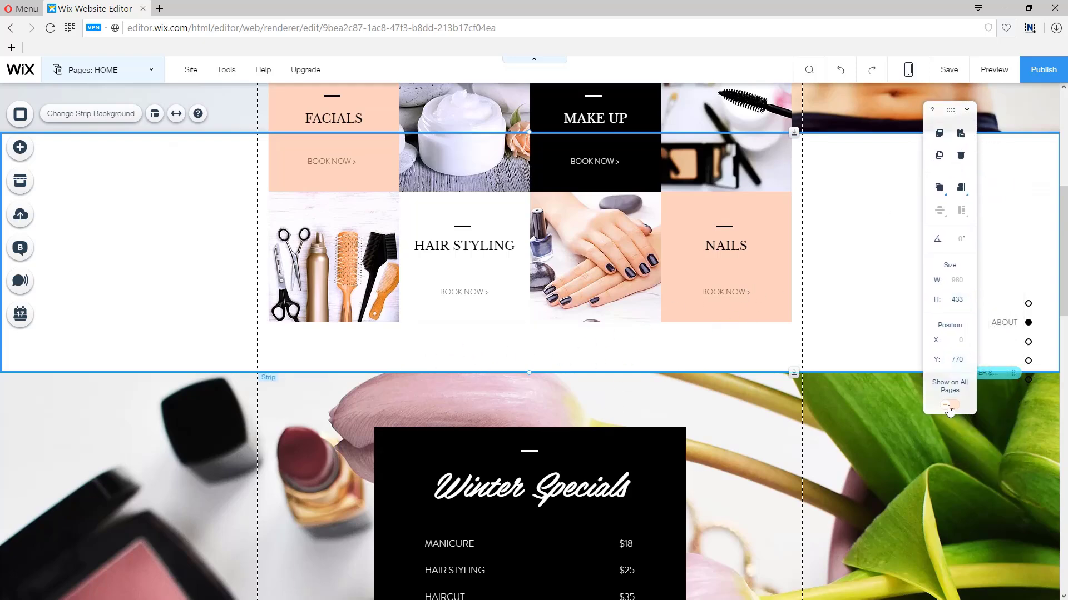
{"action": "left_click_drag", "start_coordinate": [999, 373], "coordinate": [1007, 511]}
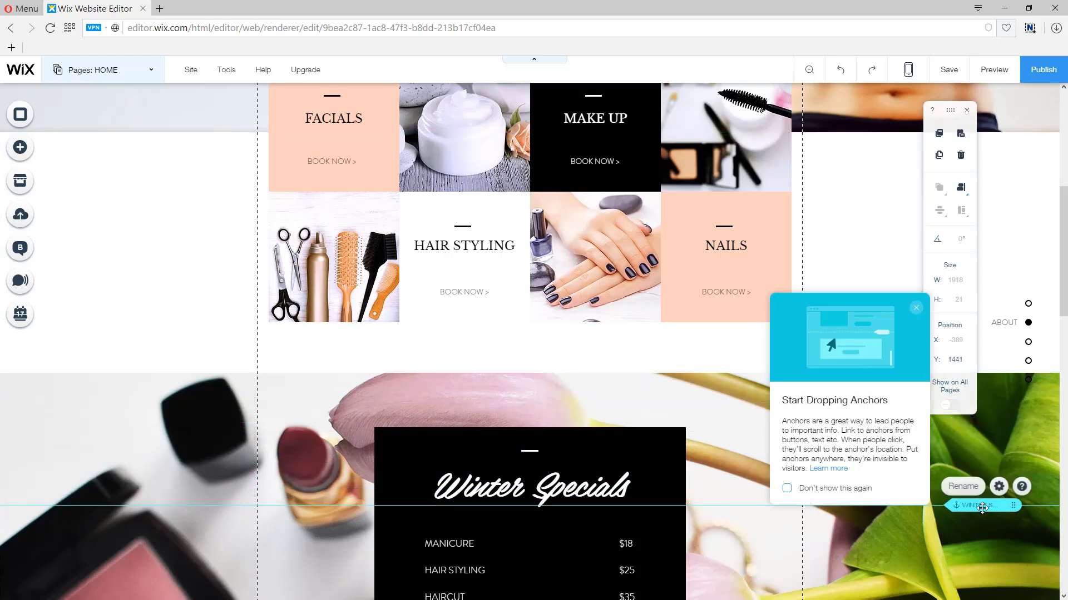
Drag the Winter Specials strip down to Y 1550 and move its anchor to the strip's top edge.
{"action": "left_click", "coordinate": [739, 397]}
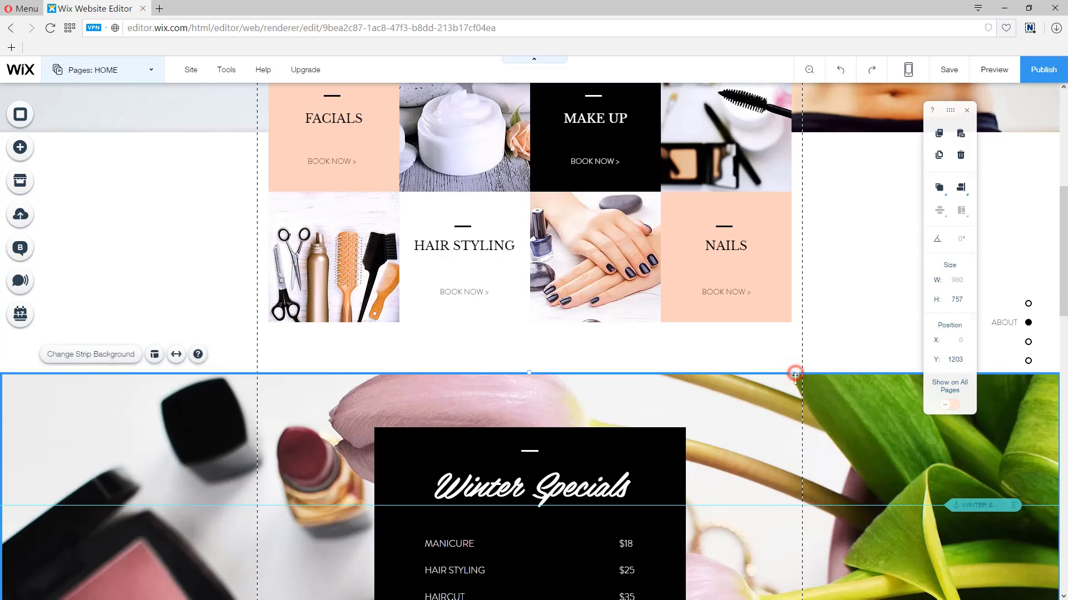
{"action": "left_click_drag", "start_coordinate": [795, 382], "coordinate": [793, 576]}
{"action": "left_click_drag", "start_coordinate": [790, 539], "coordinate": [817, 541]}
{"action": "scroll", "coordinate": [825, 508], "scroll_direction": "down", "scroll_amount": 4}
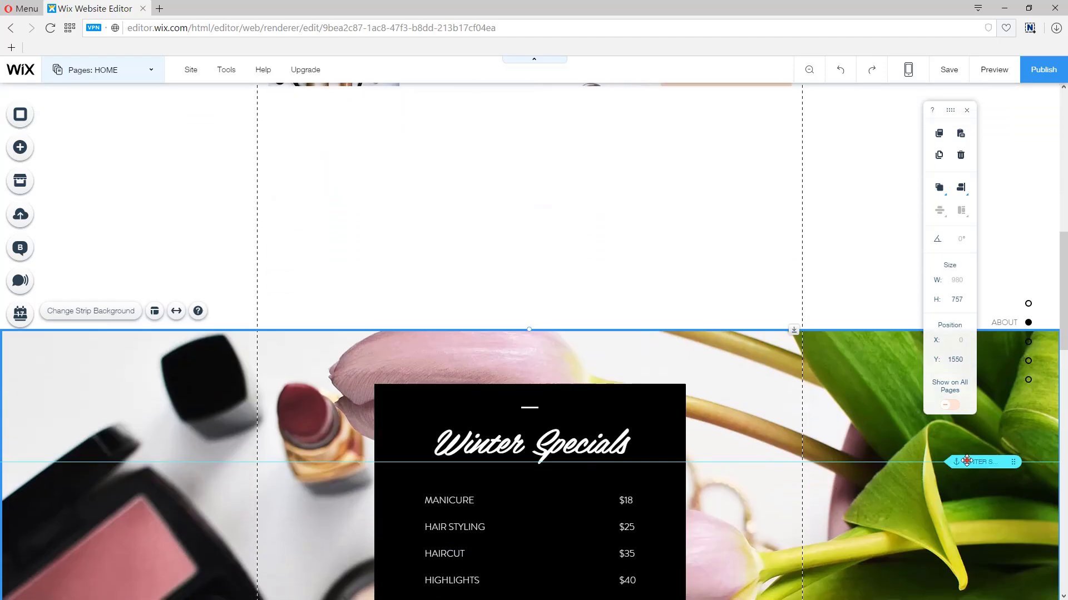
{"action": "left_click_drag", "start_coordinate": [964, 453], "coordinate": [939, 330]}
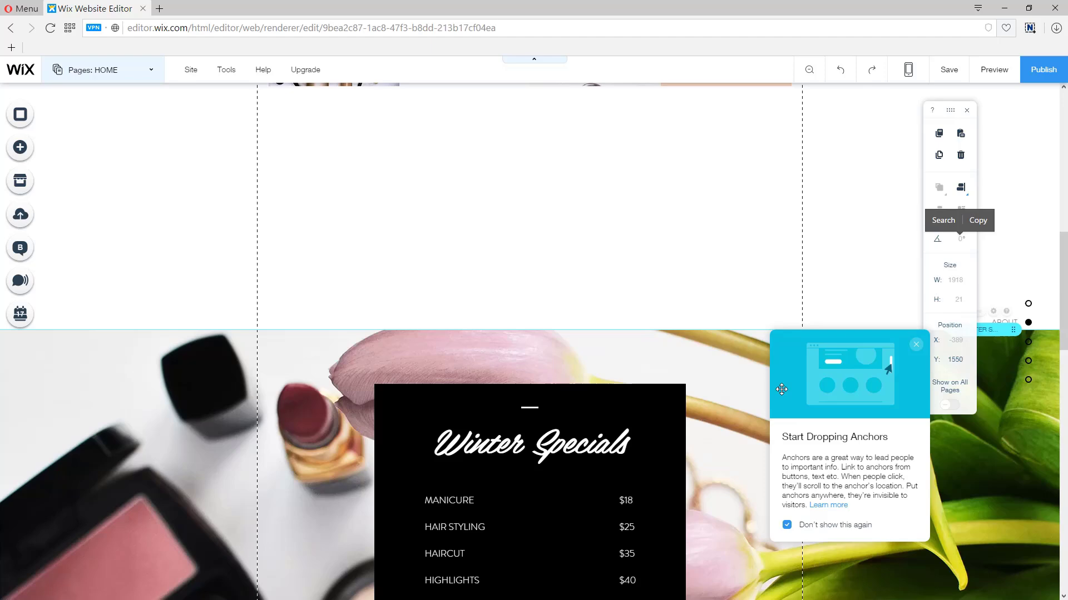
{"action": "scroll", "coordinate": [644, 315], "scroll_direction": "up", "scroll_amount": 3}
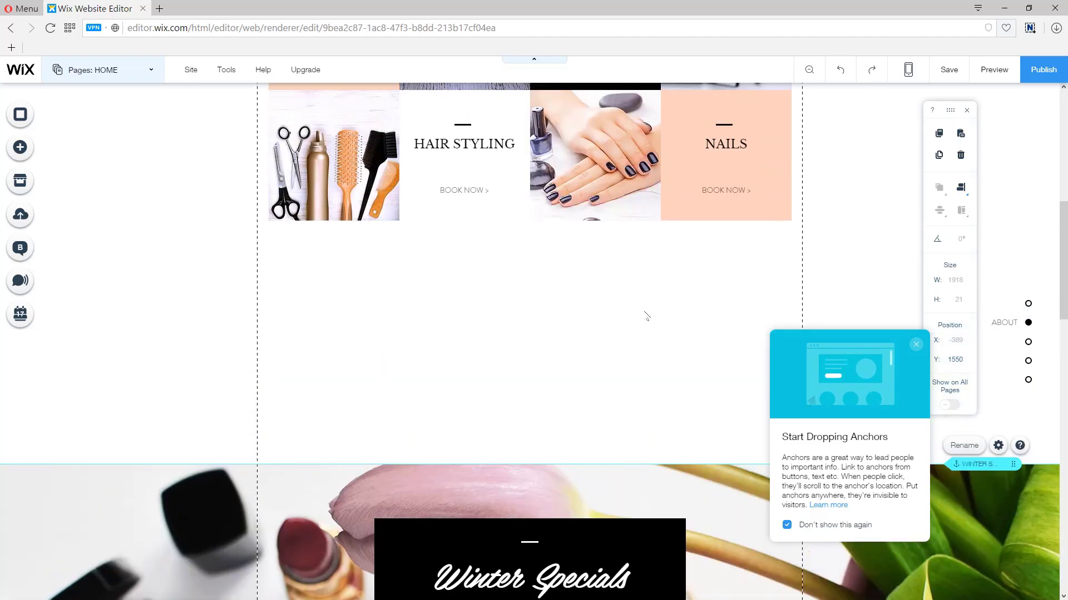
{"action": "left_click", "coordinate": [917, 349]}
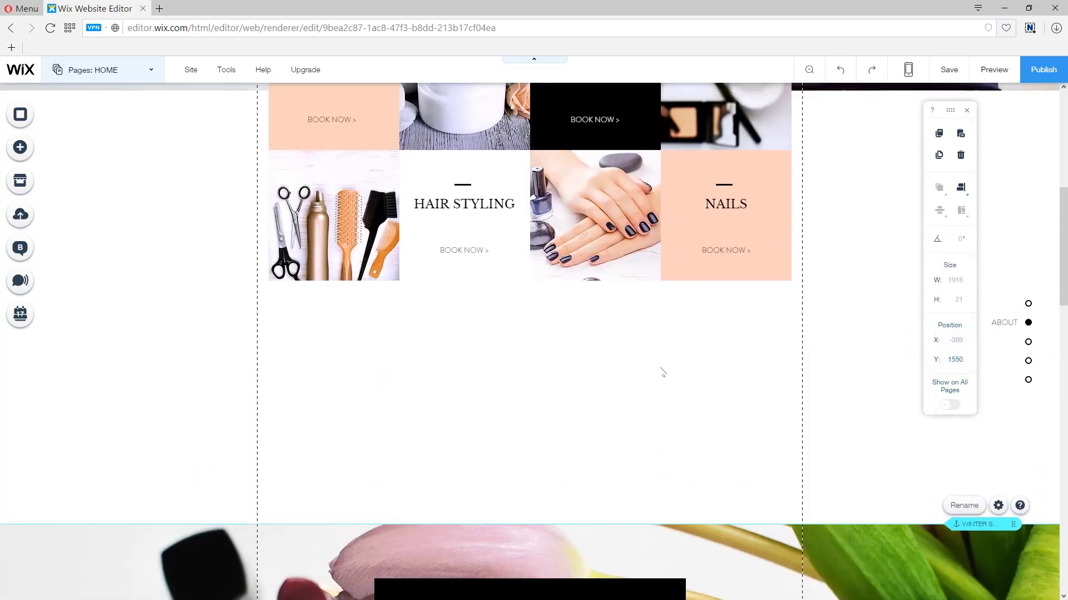
{"action": "scroll", "coordinate": [662, 372], "scroll_direction": "up", "scroll_amount": 2}
Give the services strip a black background and stretch the black strip further down the page.
{"action": "left_click", "coordinate": [192, 255]}
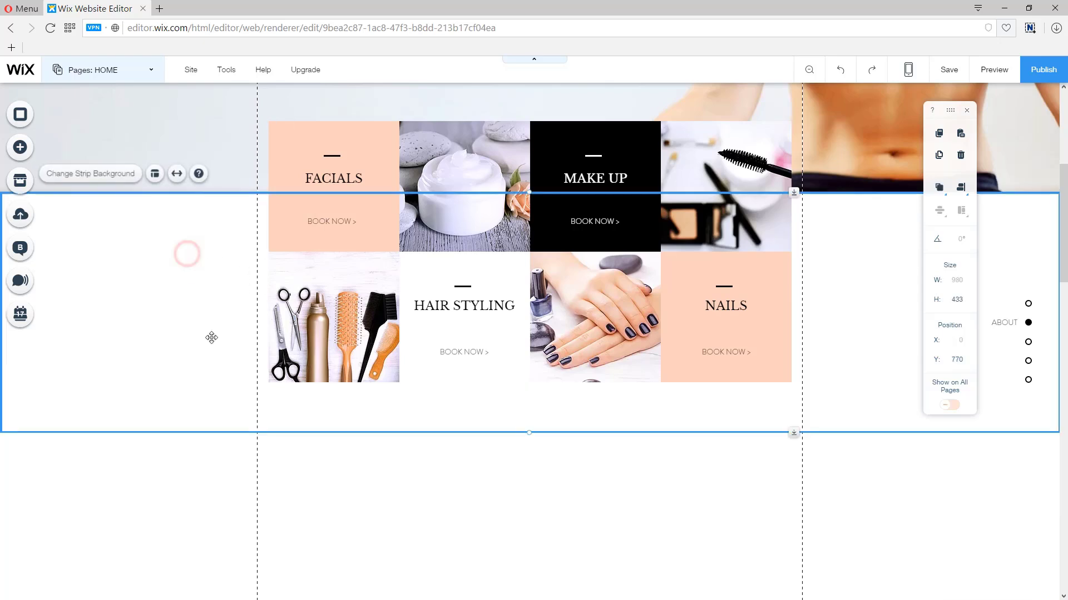
{"action": "left_click", "coordinate": [82, 176]}
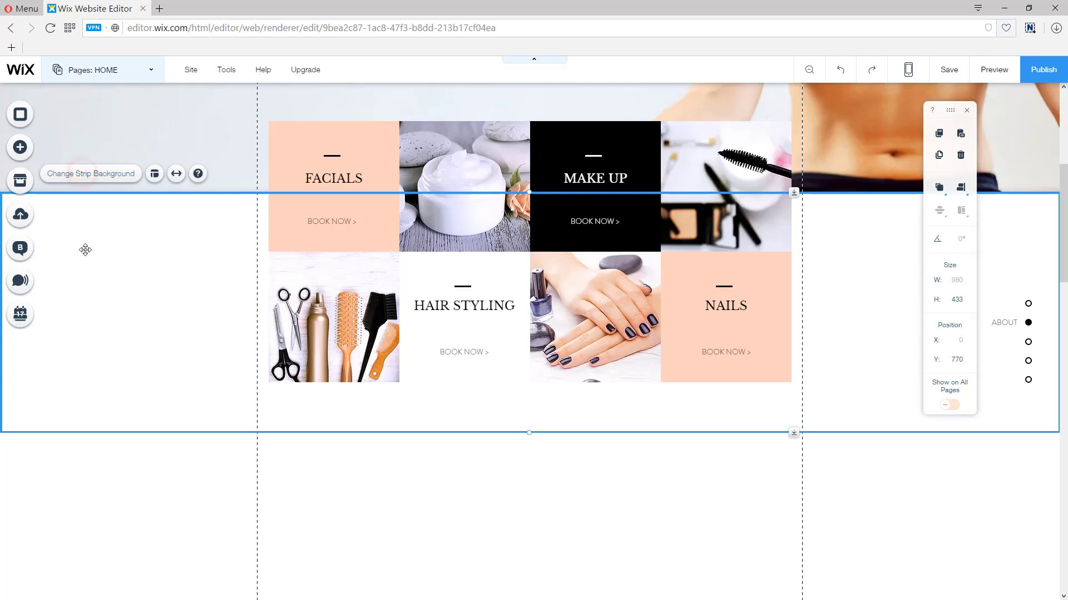
{"action": "left_click", "coordinate": [115, 179]}
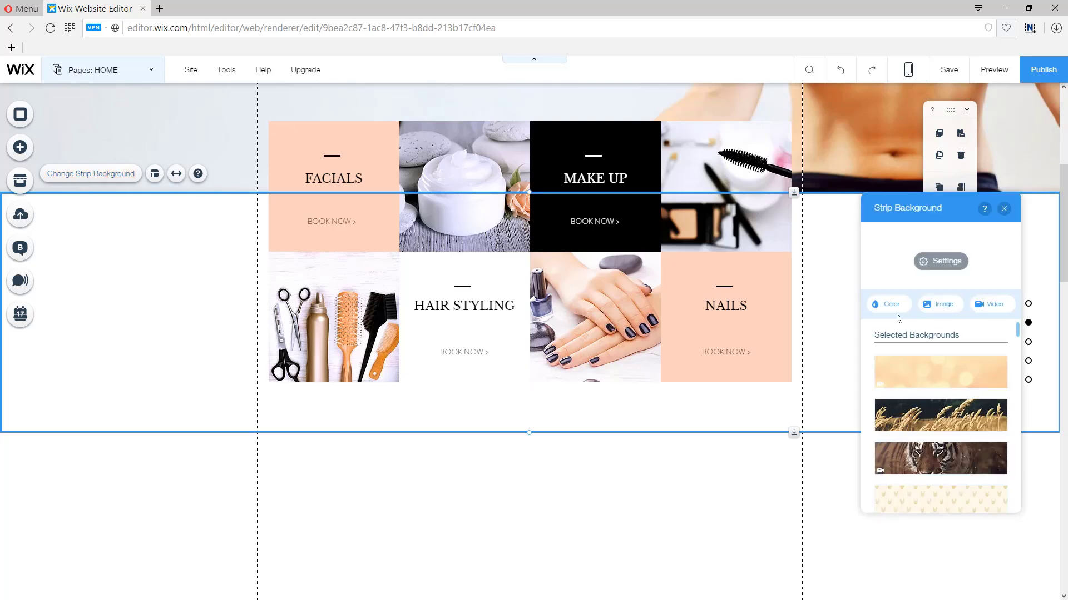
{"action": "left_click", "coordinate": [890, 312]}
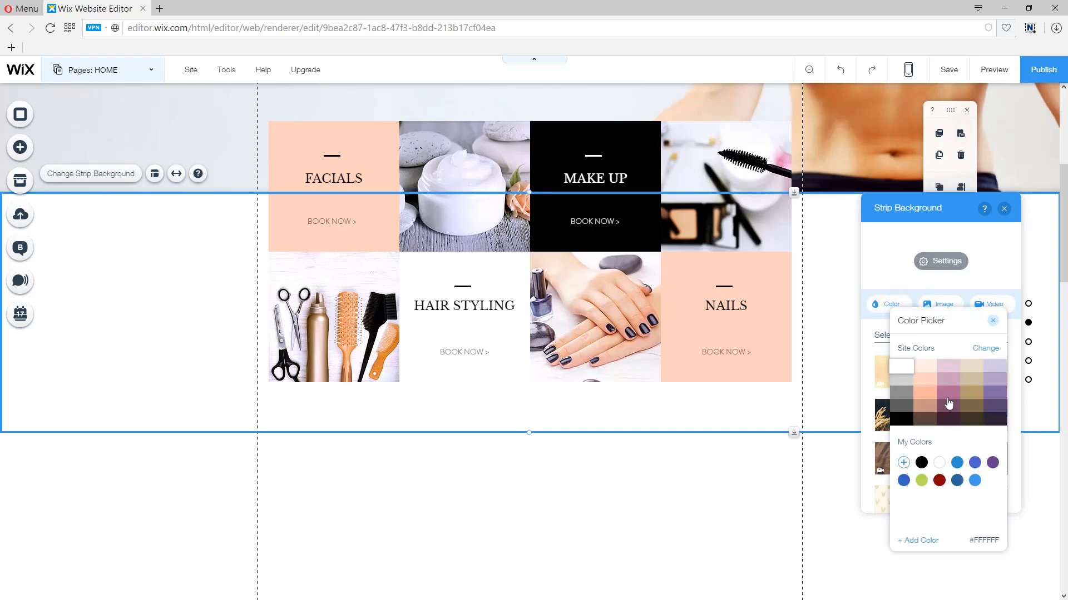
{"action": "left_click", "coordinate": [902, 421]}
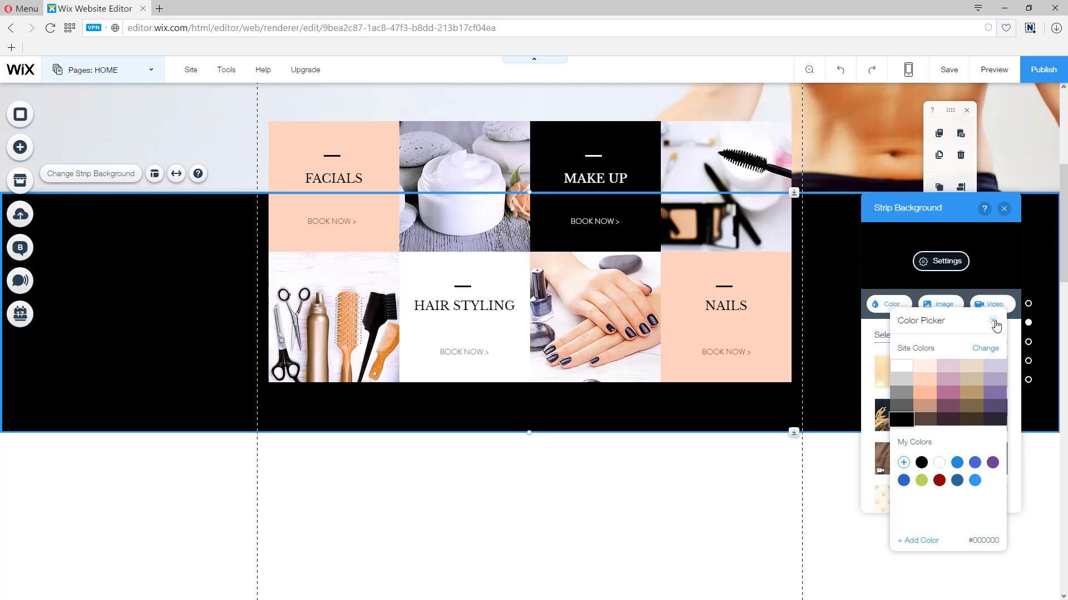
{"action": "left_click", "coordinate": [993, 323]}
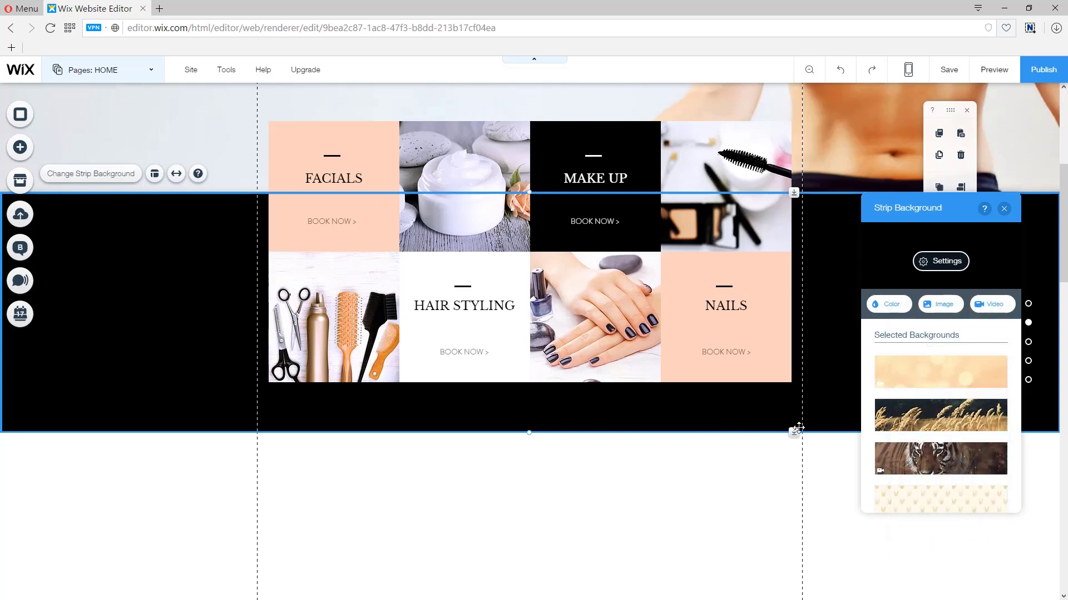
{"action": "left_click_drag", "start_coordinate": [793, 431], "coordinate": [793, 561]}
{"action": "scroll", "coordinate": [762, 422], "scroll_direction": "down", "scroll_amount": 5}
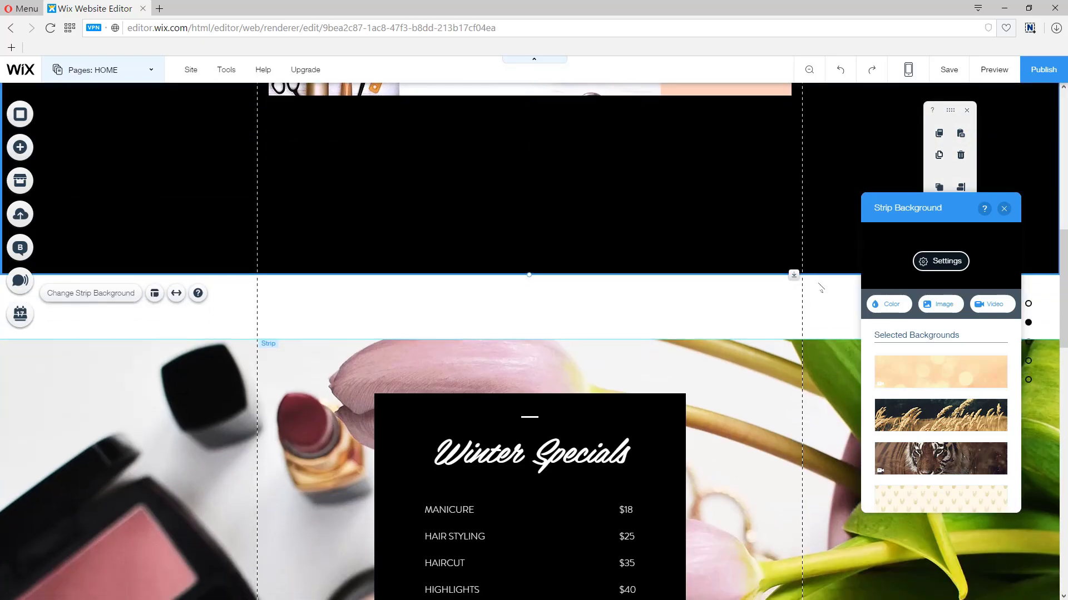
{"action": "left_click_drag", "start_coordinate": [801, 277], "coordinate": [787, 347]}
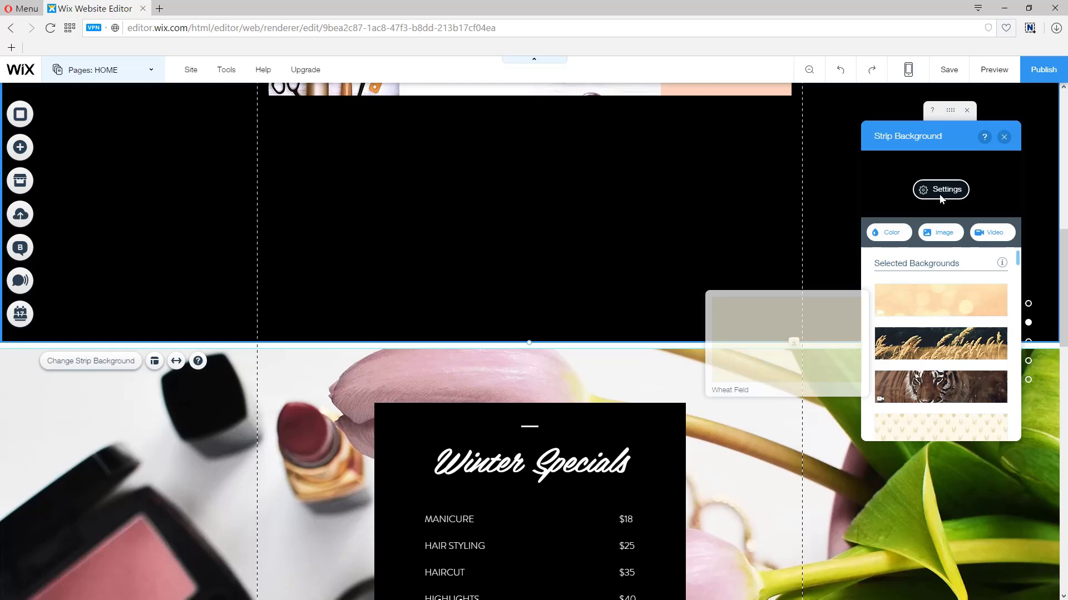
Raise the Winter Specials strip's top edge about 10 px to Y 1557, under the black strip.
{"action": "left_click", "coordinate": [1003, 137]}
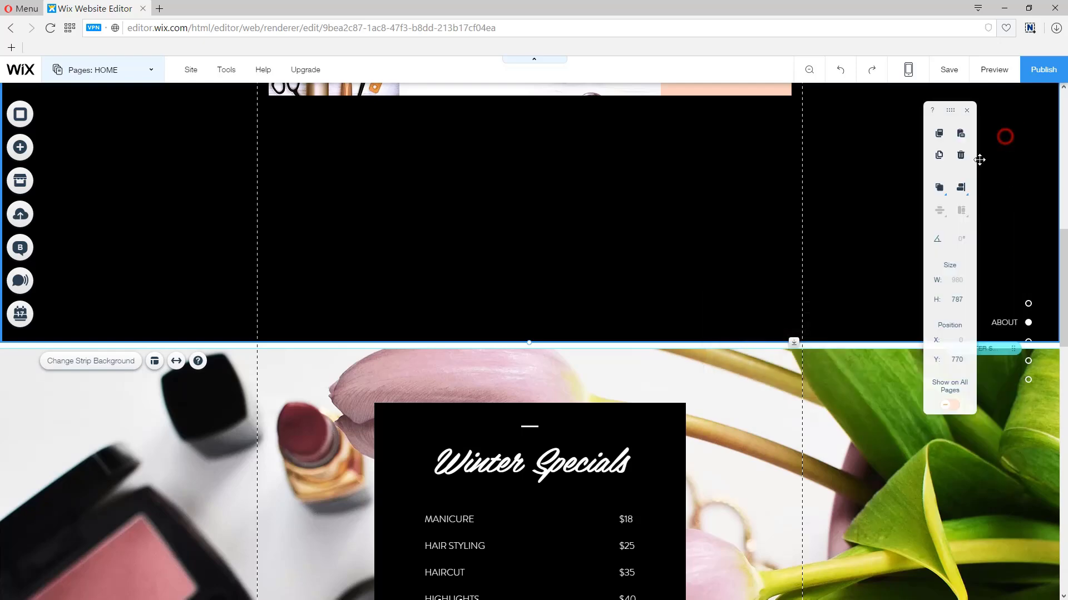
{"action": "left_click", "coordinate": [993, 349]}
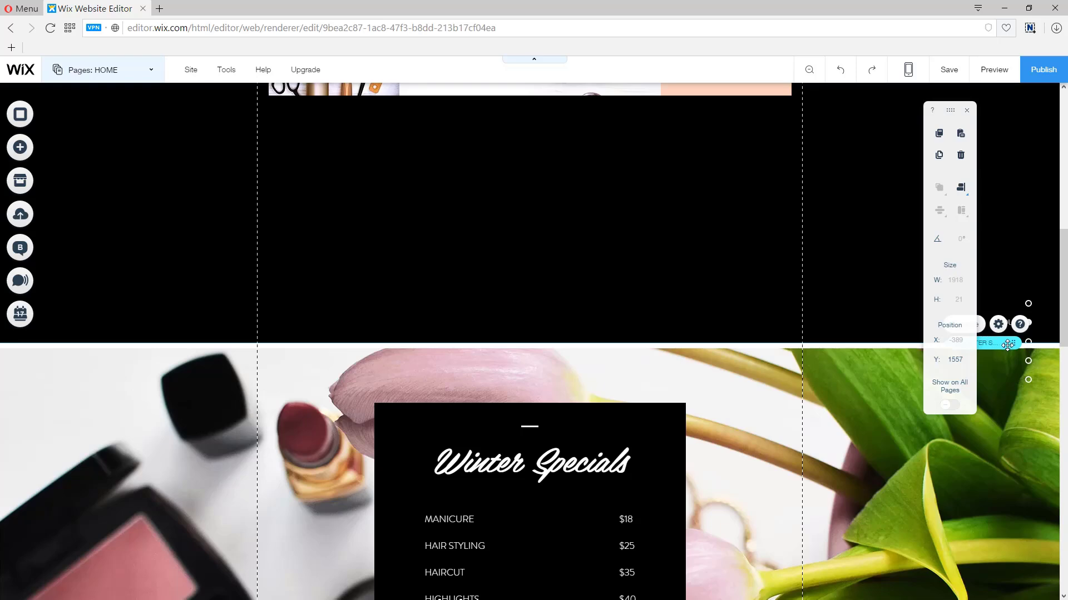
{"action": "left_click", "coordinate": [826, 383]}
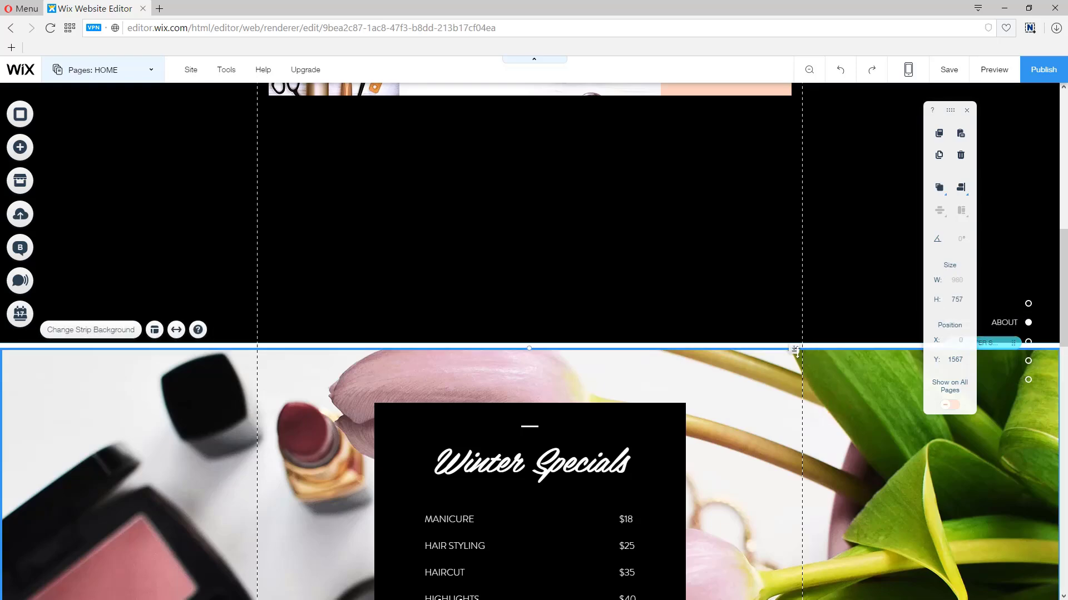
{"action": "left_click_drag", "start_coordinate": [793, 349], "coordinate": [793, 343]}
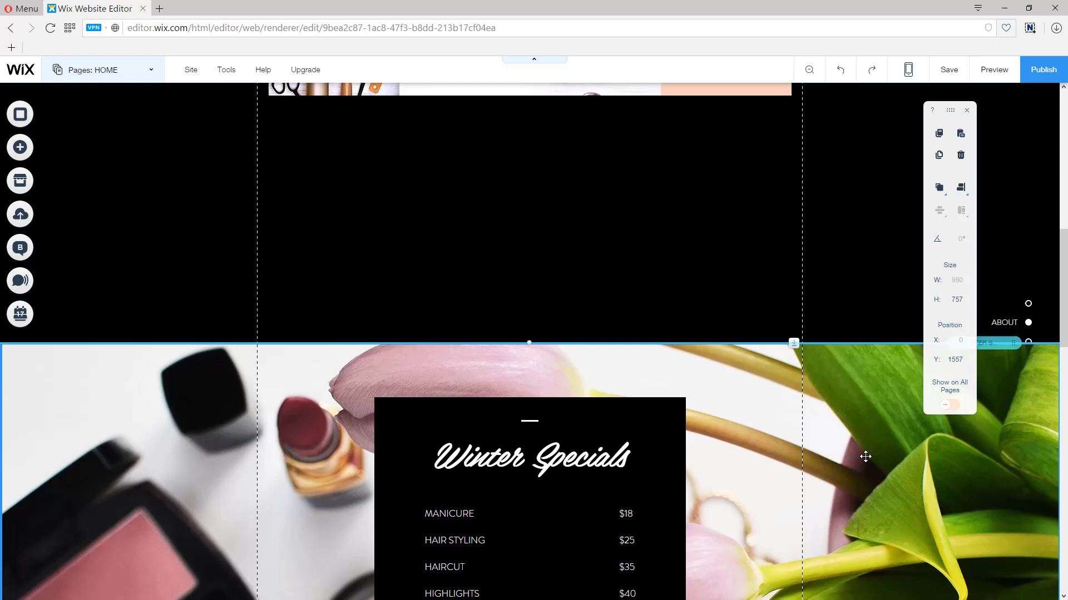
{"action": "scroll", "coordinate": [772, 342], "scroll_direction": "up", "scroll_amount": 1}
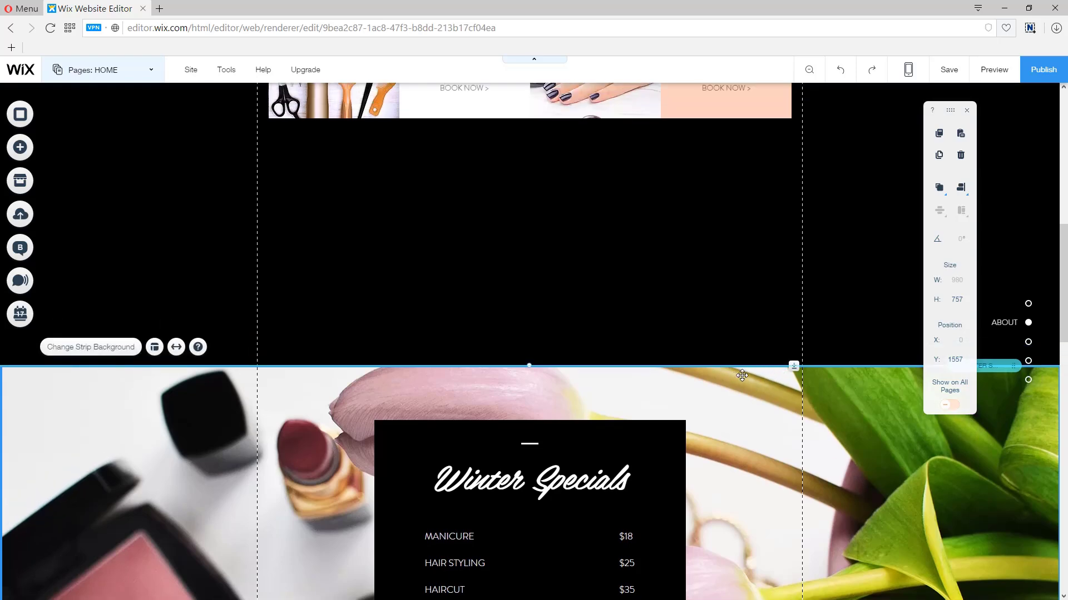
{"action": "scroll", "coordinate": [818, 393], "scroll_direction": "up", "scroll_amount": 5}
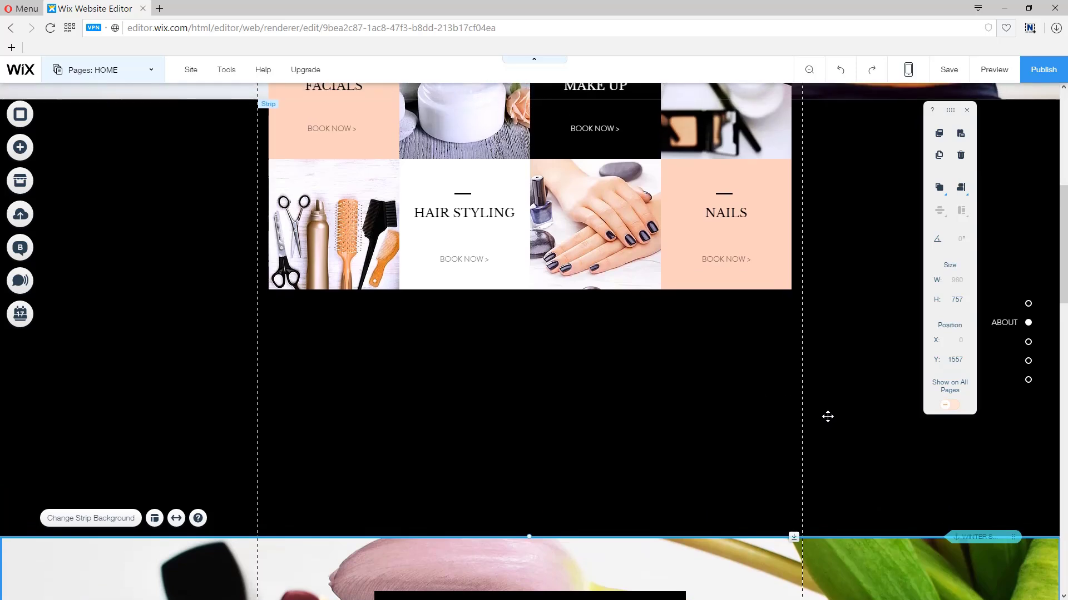
{"action": "scroll", "coordinate": [811, 406], "scroll_direction": "down", "scroll_amount": 1}
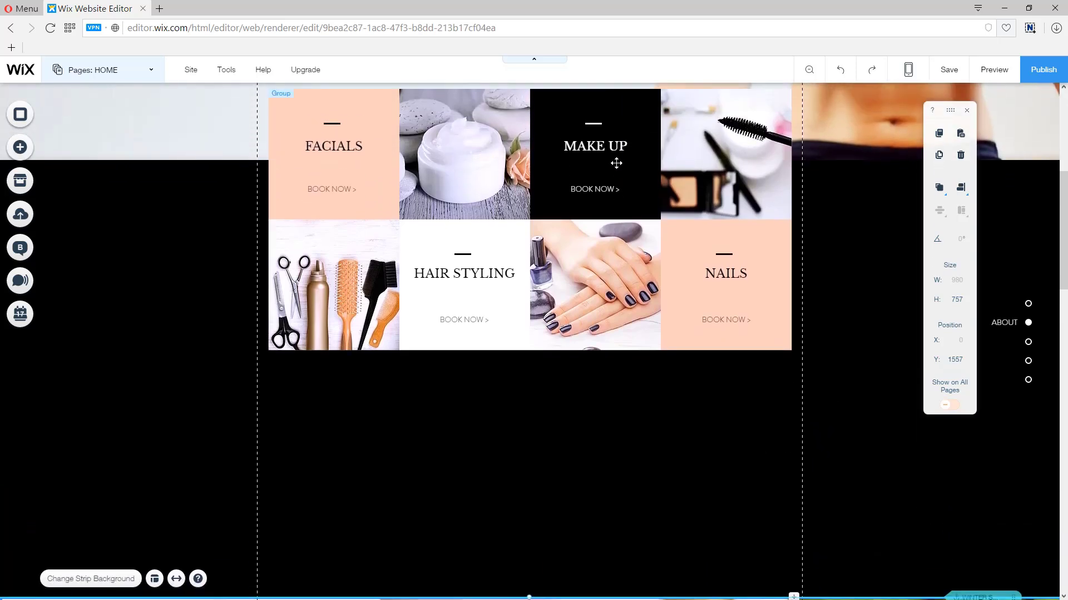
{"action": "left_click", "coordinate": [584, 145]}
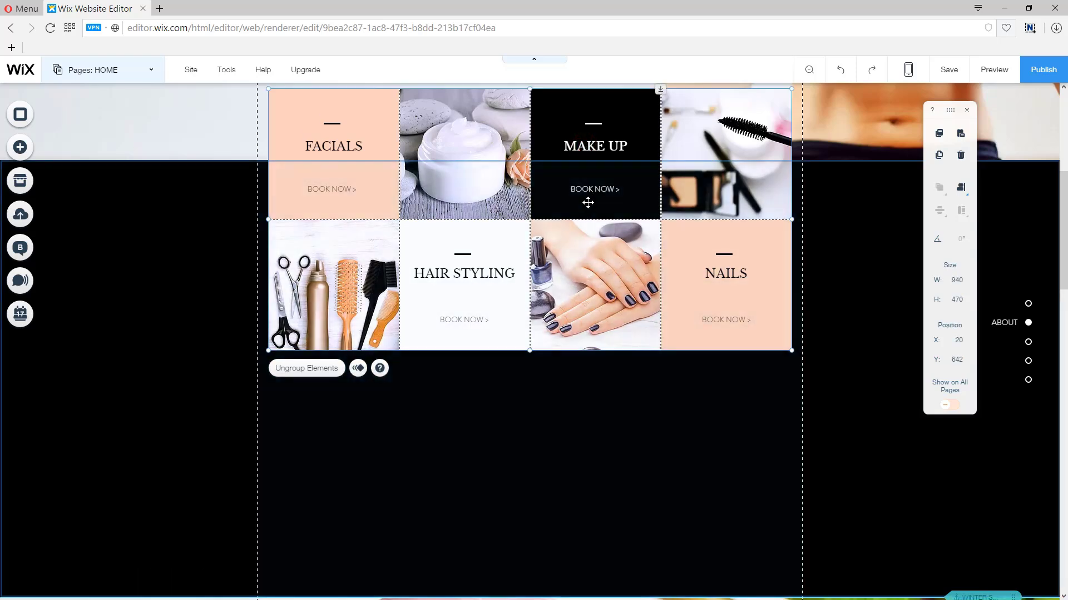
{"action": "scroll", "coordinate": [354, 198], "scroll_direction": "up", "scroll_amount": 3}
Copy the Quiet The Mind subtitle below the services grid as 'About Me' at 49 px.
{"action": "left_click", "coordinate": [373, 116]}
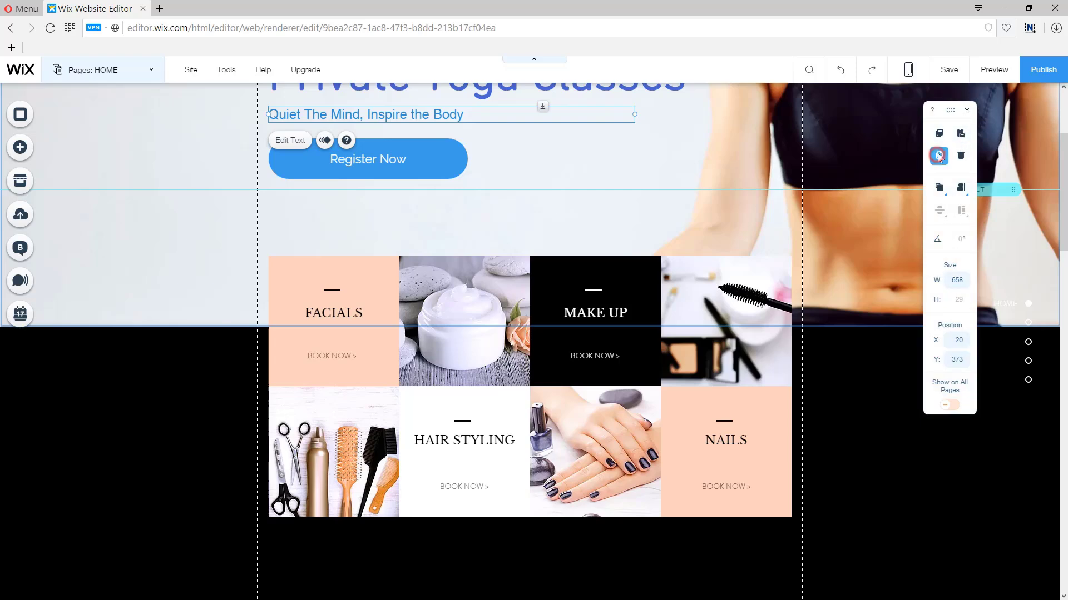
{"action": "left_click_drag", "start_coordinate": [456, 119], "coordinate": [528, 552]}
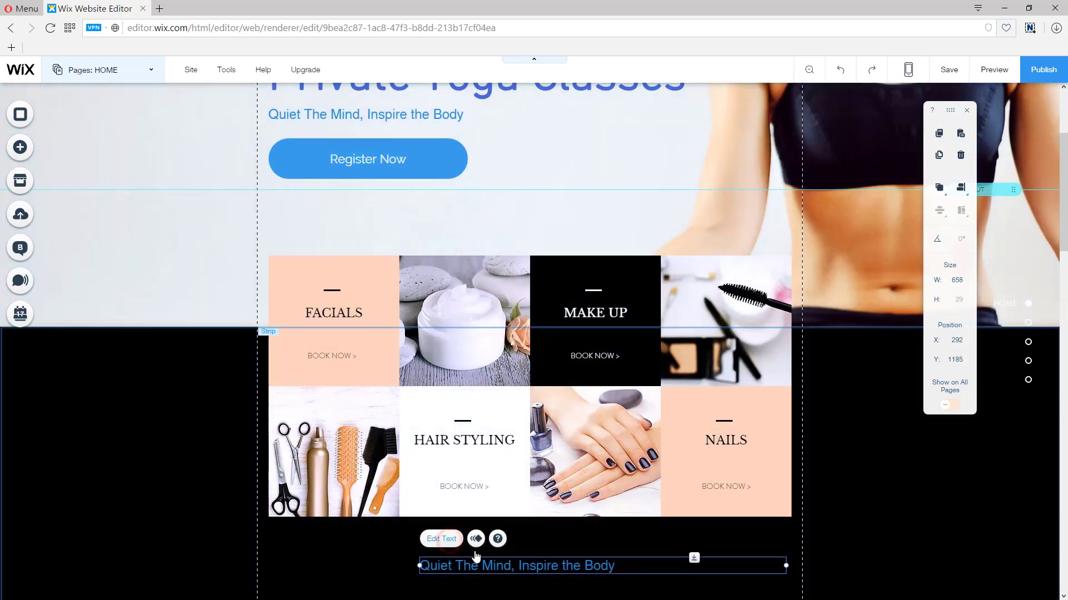
{"action": "left_click", "coordinate": [442, 539]}
{"action": "type", "text": "About Me"}
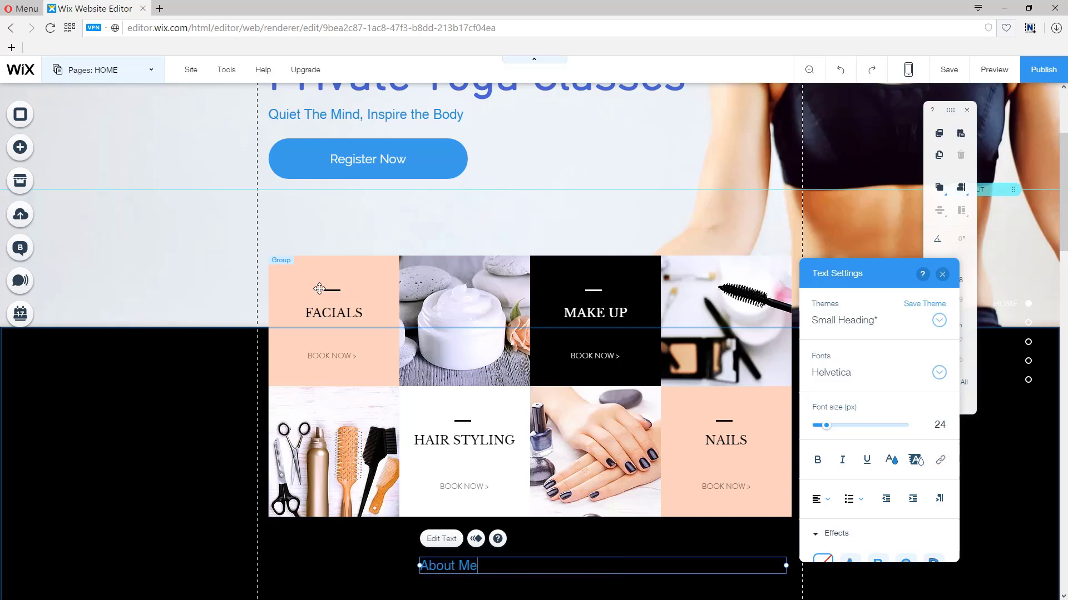
{"action": "key", "text": "ctrl+a"}
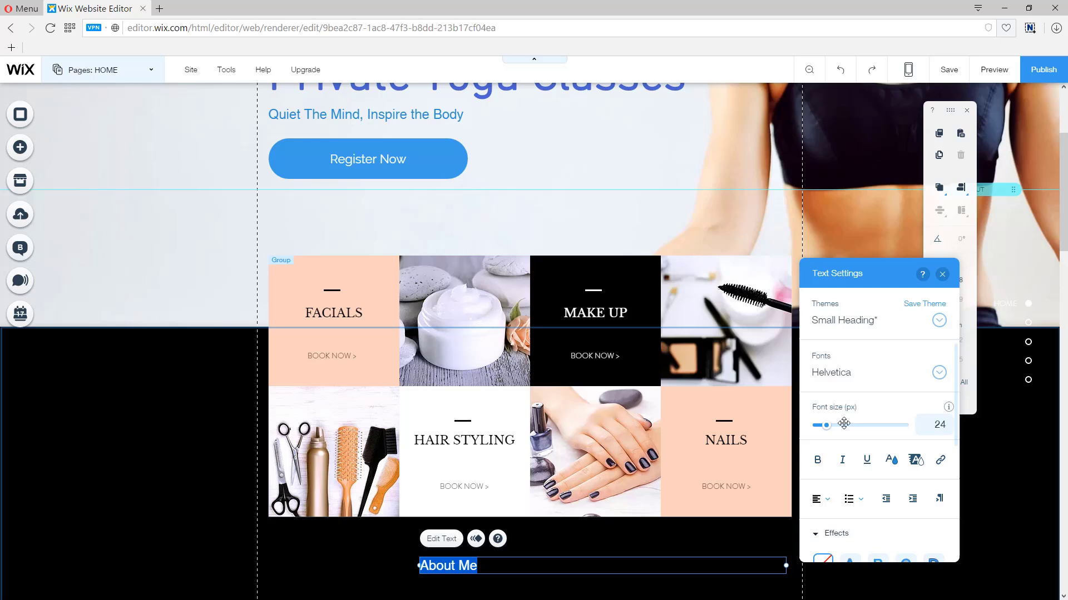
{"action": "left_click_drag", "start_coordinate": [830, 427], "coordinate": [839, 431]}
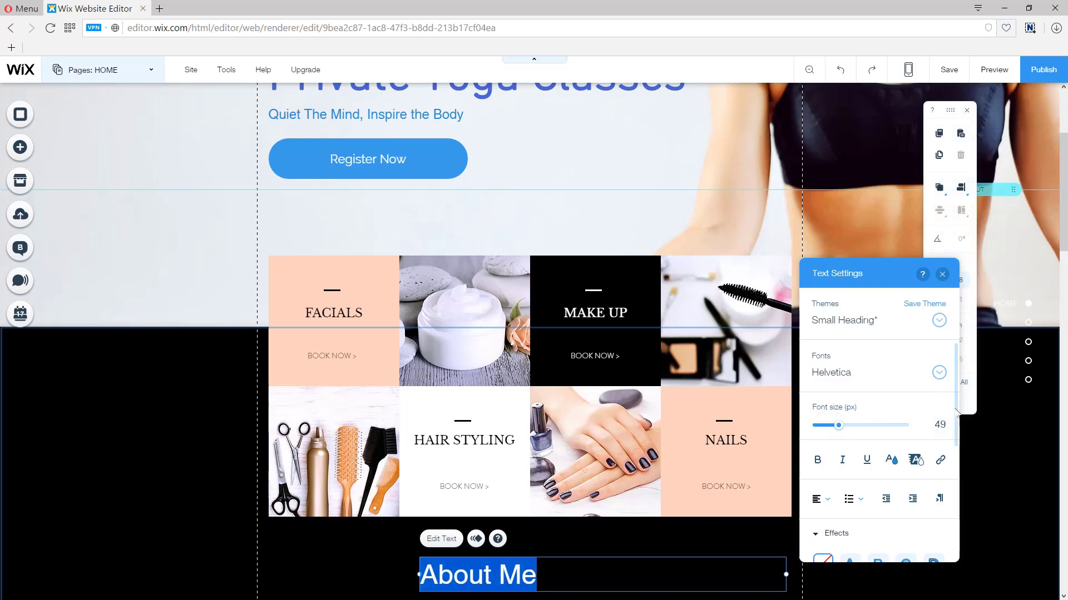
Make the About Me heading white, narrow its box to 218 px and centre it.
{"action": "left_click", "coordinate": [890, 459]}
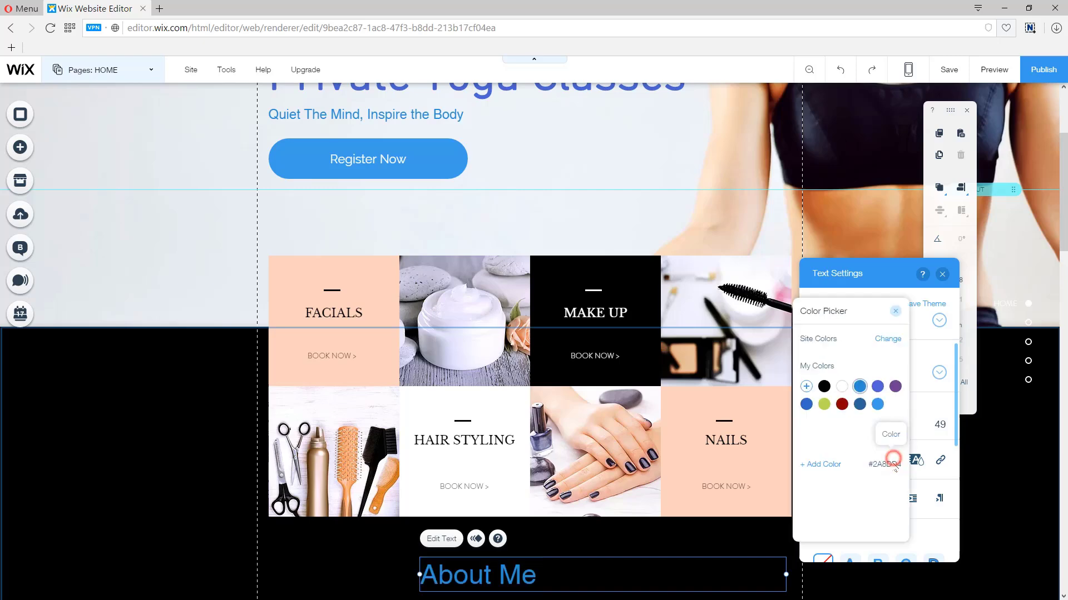
{"action": "left_click", "coordinate": [845, 453]}
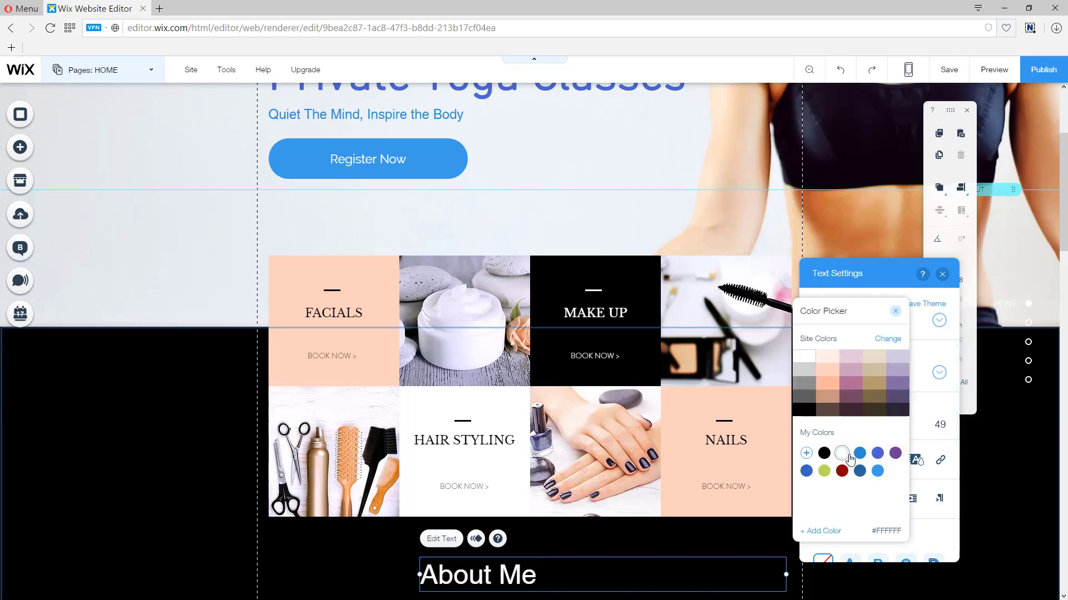
{"action": "left_click", "coordinate": [895, 311]}
{"action": "left_click", "coordinate": [941, 276]}
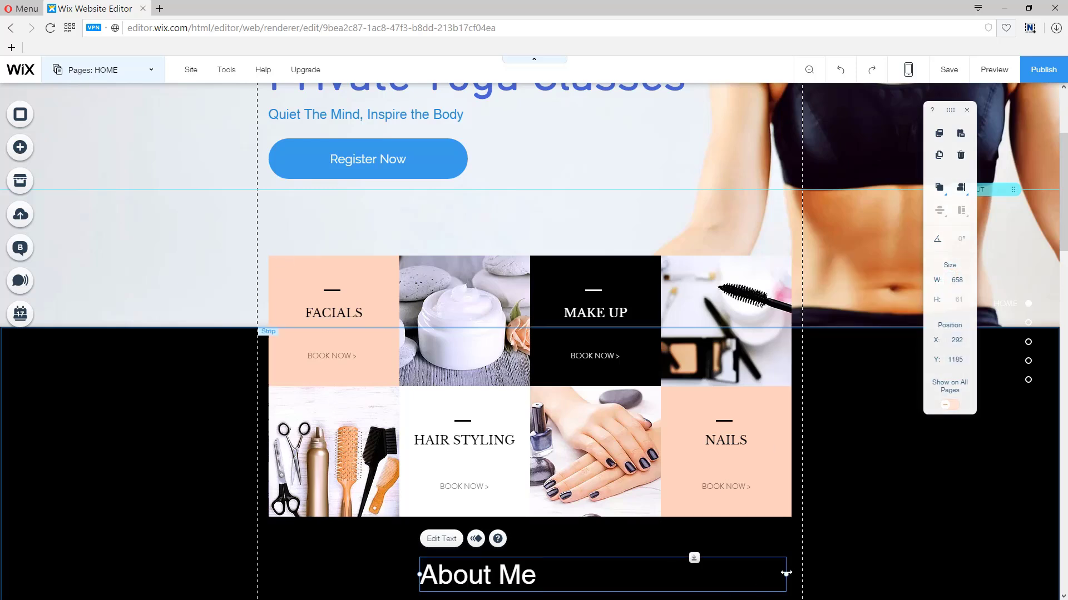
{"action": "left_click_drag", "start_coordinate": [786, 574], "coordinate": [542, 564]}
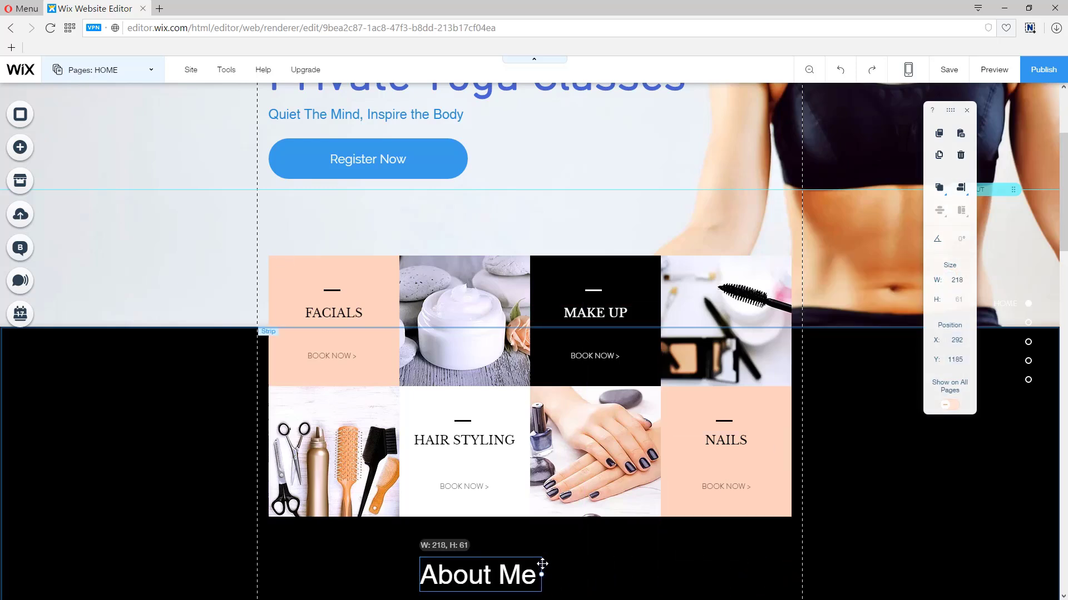
{"action": "left_click", "coordinate": [964, 191]}
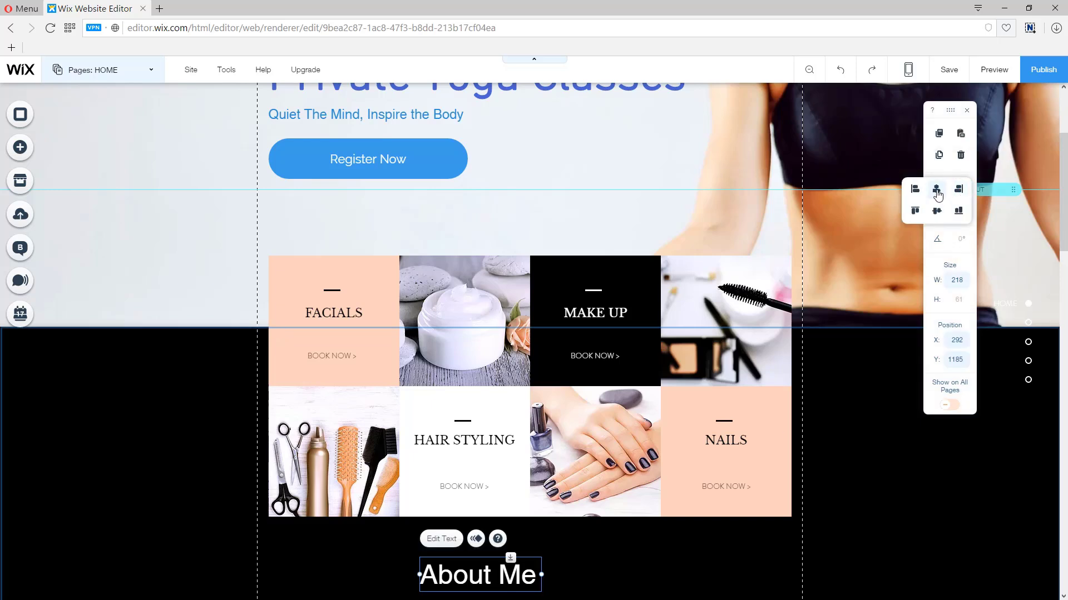
{"action": "left_click", "coordinate": [936, 190]}
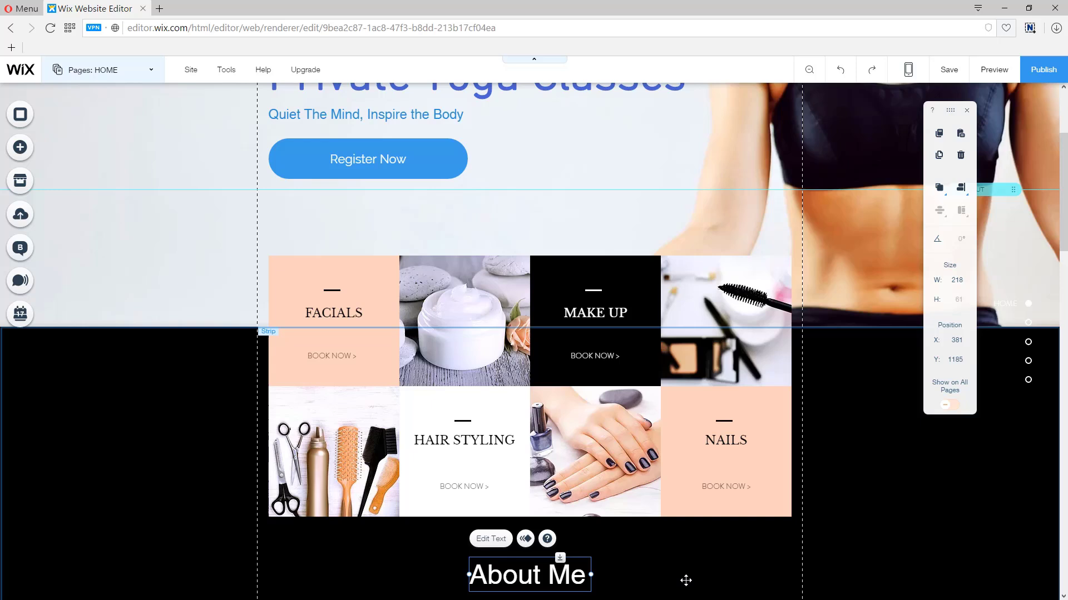
{"action": "scroll", "coordinate": [702, 575], "scroll_direction": "down", "scroll_amount": 3}
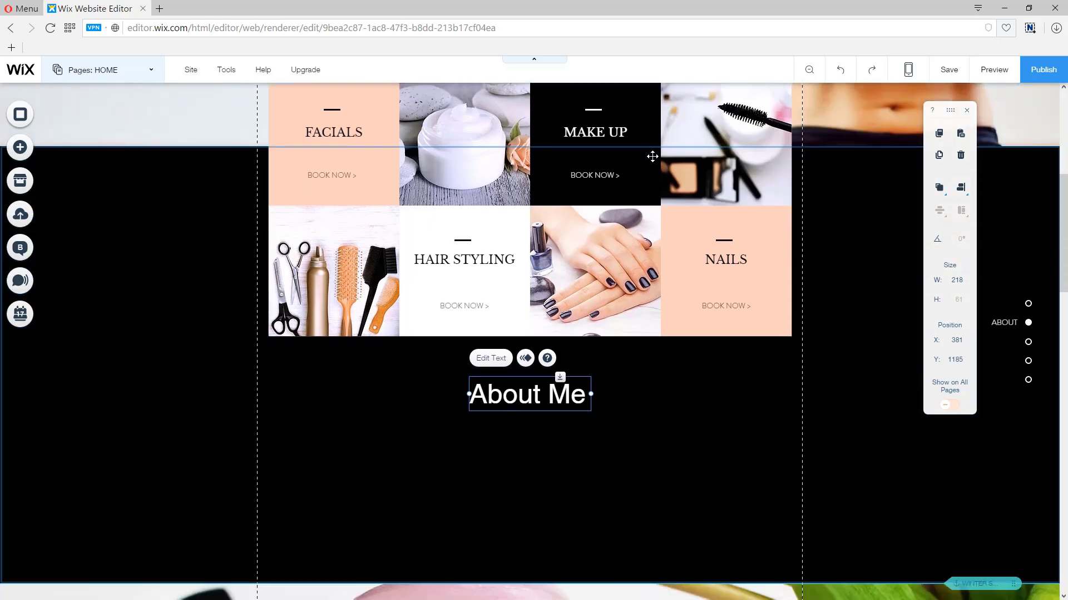
Duplicate the MAKE UP cell's 30 px dash line and place the copy above About Me.
{"action": "left_click", "coordinate": [592, 108]}
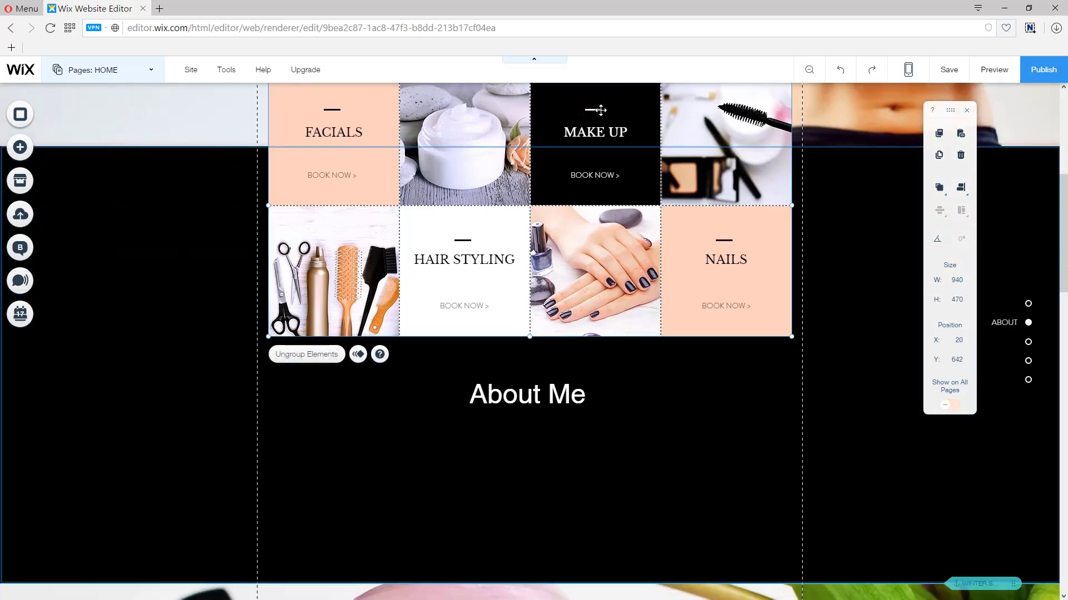
{"action": "double_click", "coordinate": [591, 108]}
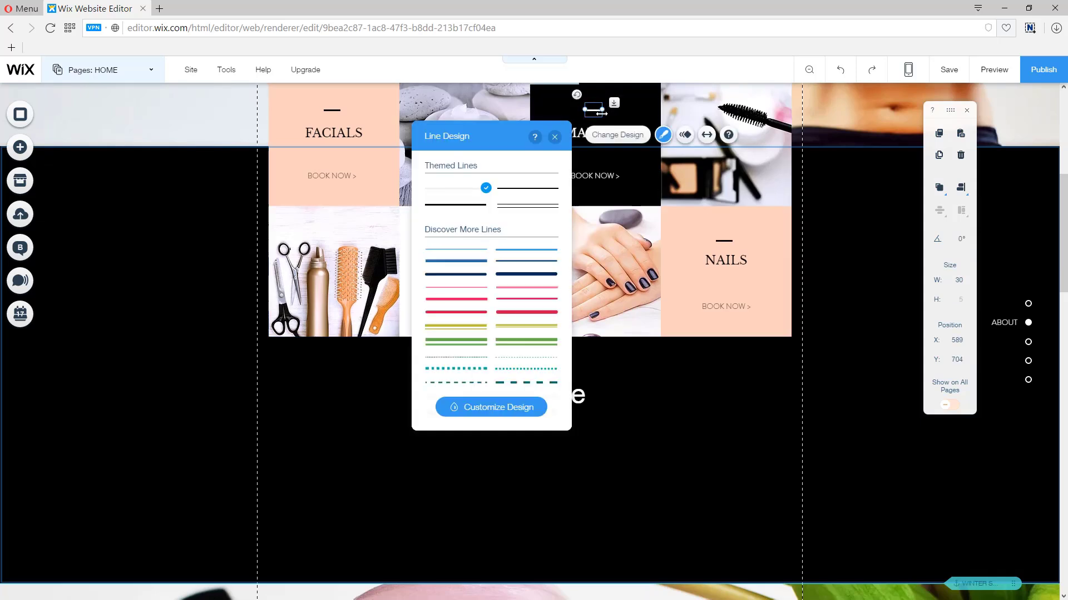
{"action": "left_click", "coordinate": [939, 156]}
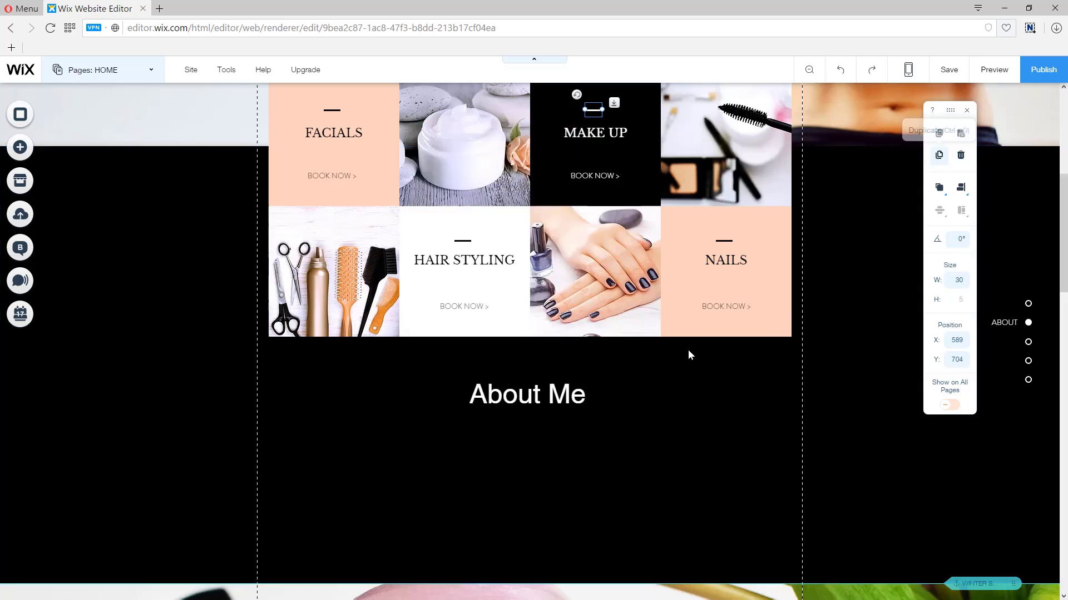
{"action": "left_click_drag", "start_coordinate": [593, 110], "coordinate": [529, 367]}
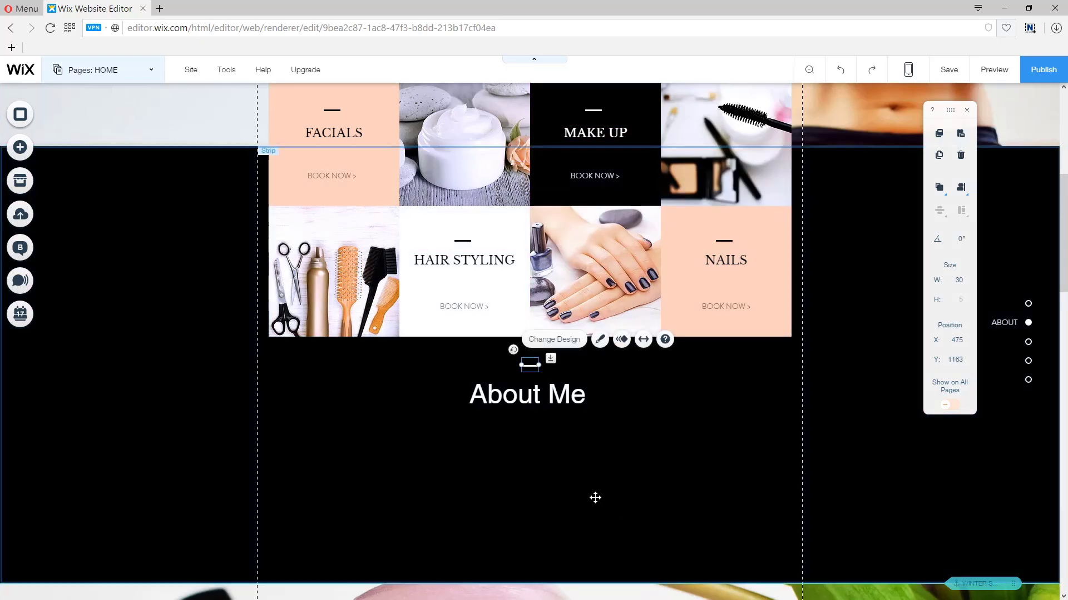
{"action": "left_click", "coordinate": [560, 462]}
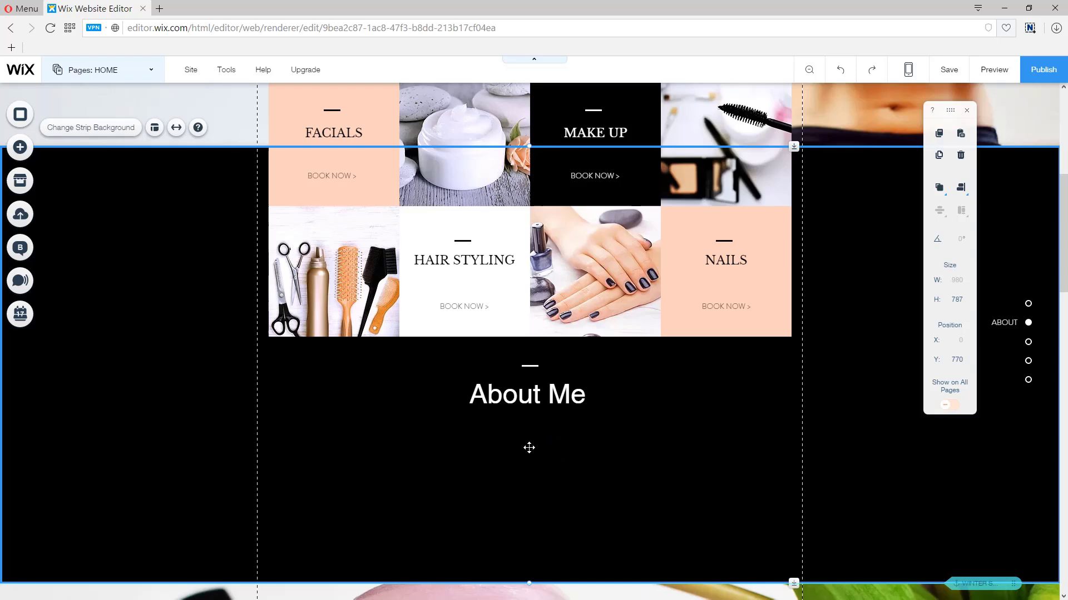
{"action": "scroll", "coordinate": [530, 392], "scroll_direction": "up", "scroll_amount": 2}
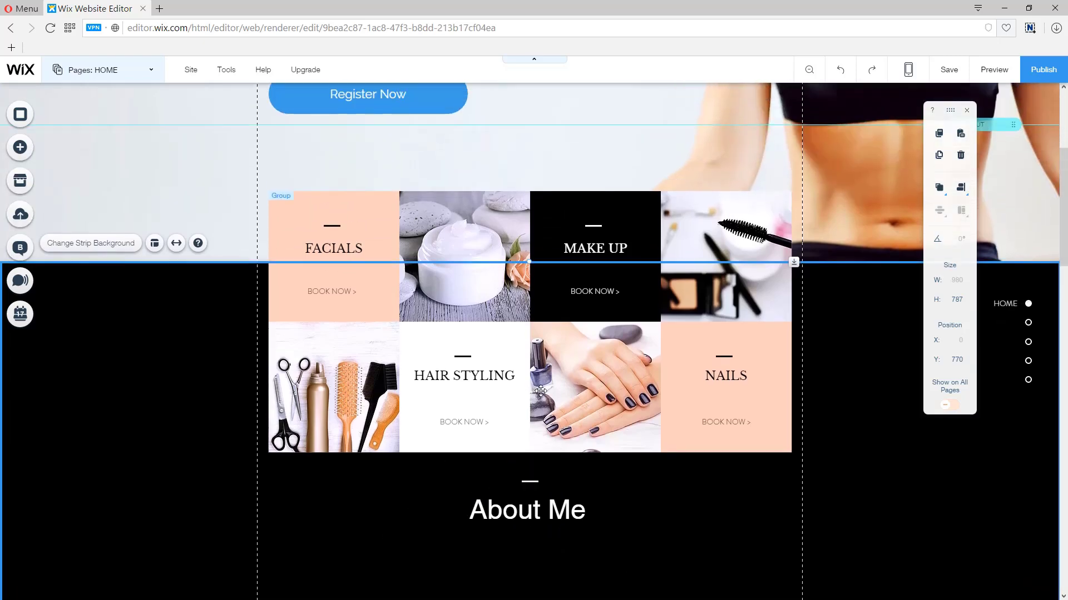
{"action": "scroll", "coordinate": [541, 392], "scroll_direction": "down", "scroll_amount": 2}
{"action": "scroll", "coordinate": [638, 350], "scroll_direction": "up", "scroll_amount": 1}
{"action": "scroll", "coordinate": [636, 348], "scroll_direction": "up", "scroll_amount": 1}
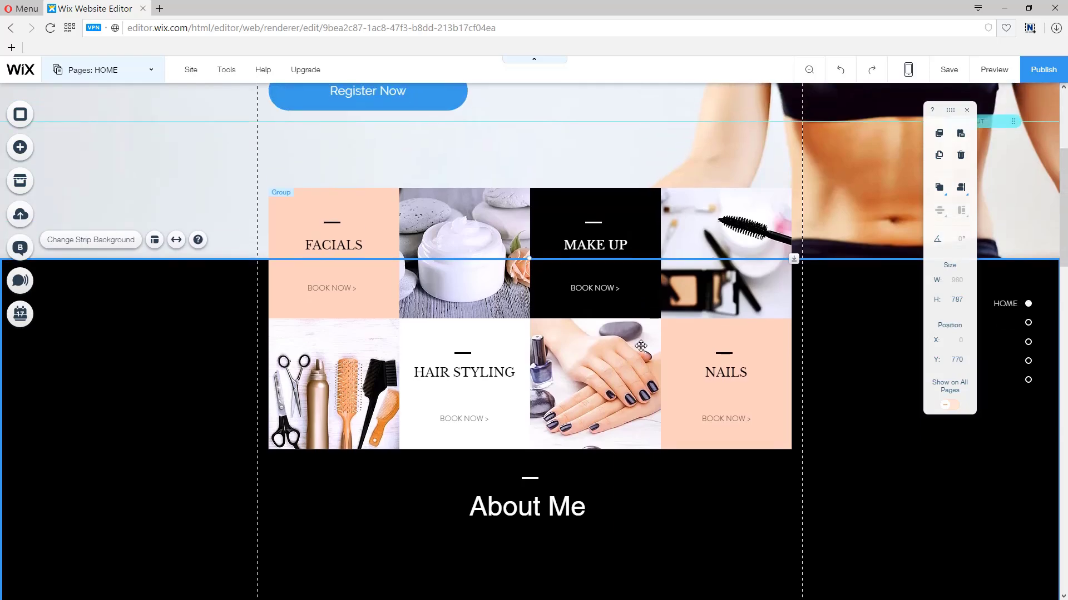
{"action": "scroll", "coordinate": [253, 264], "scroll_direction": "down", "scroll_amount": 5}
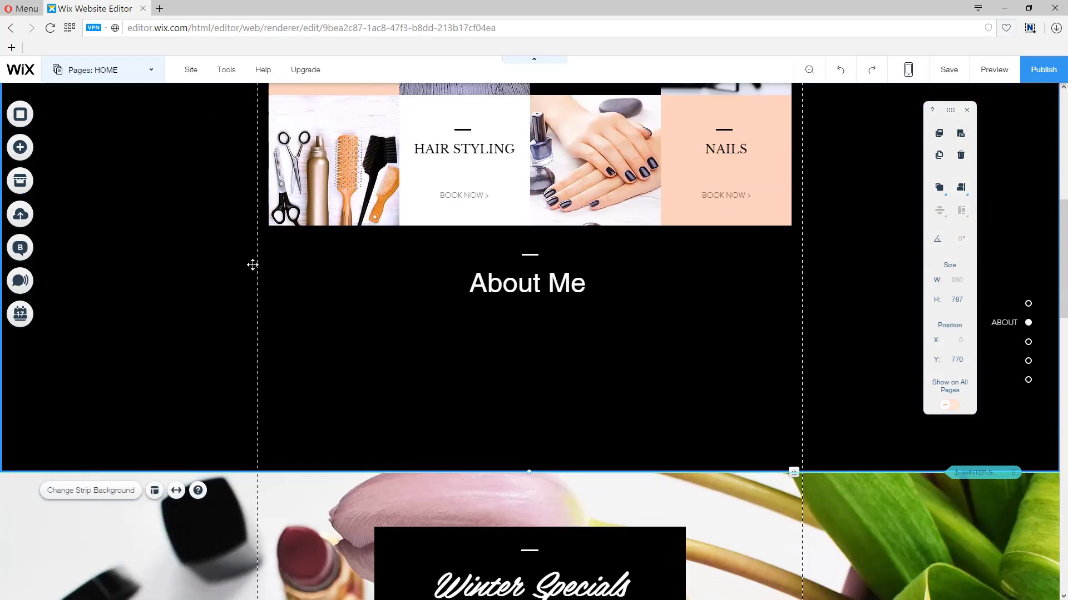
Place a 304 px paragraph text box below the About Me heading with white text.
{"action": "left_click", "coordinate": [19, 148]}
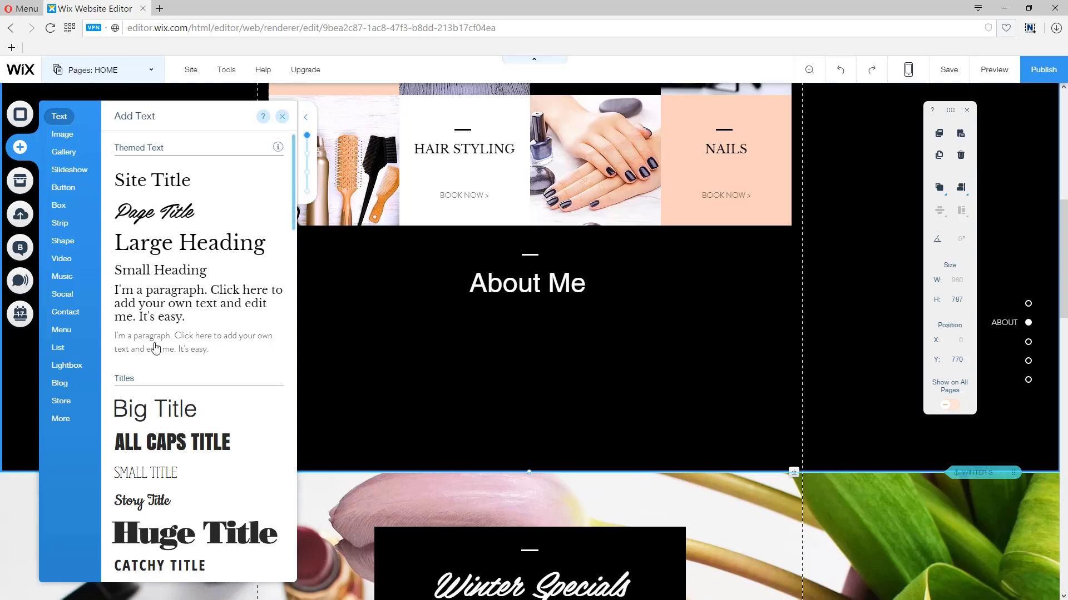
{"action": "left_click_drag", "start_coordinate": [149, 348], "coordinate": [527, 420]}
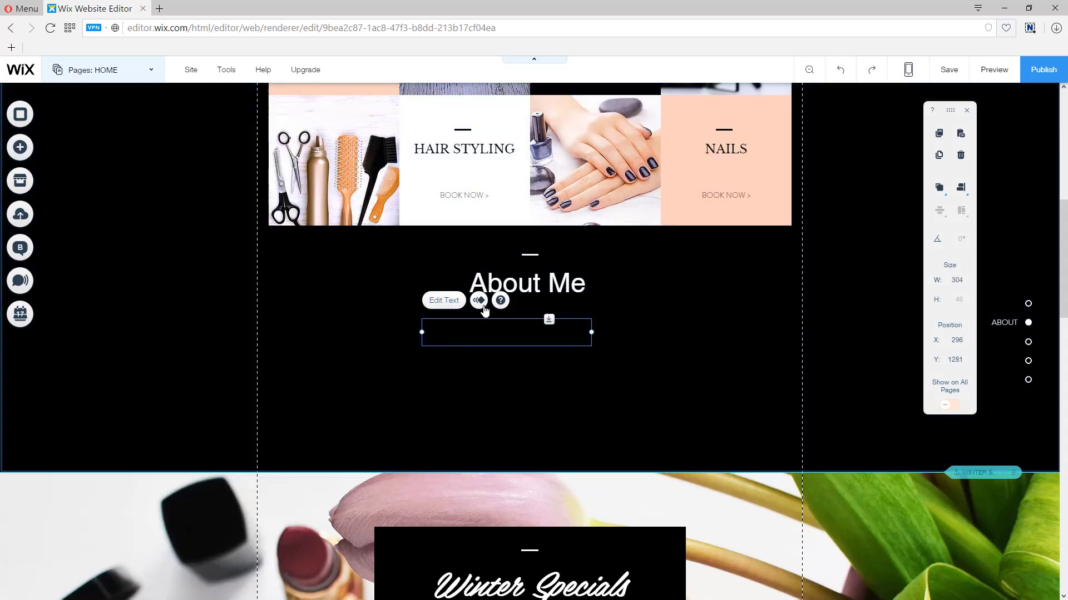
{"action": "left_click", "coordinate": [450, 303]}
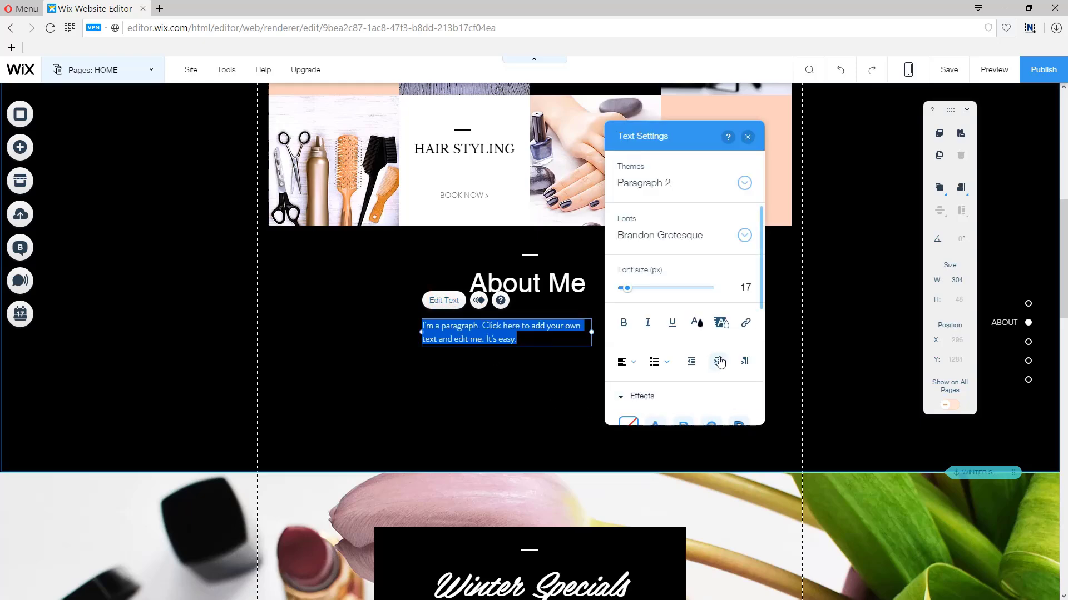
{"action": "left_click", "coordinate": [697, 323]}
{"action": "left_click", "coordinate": [647, 316]}
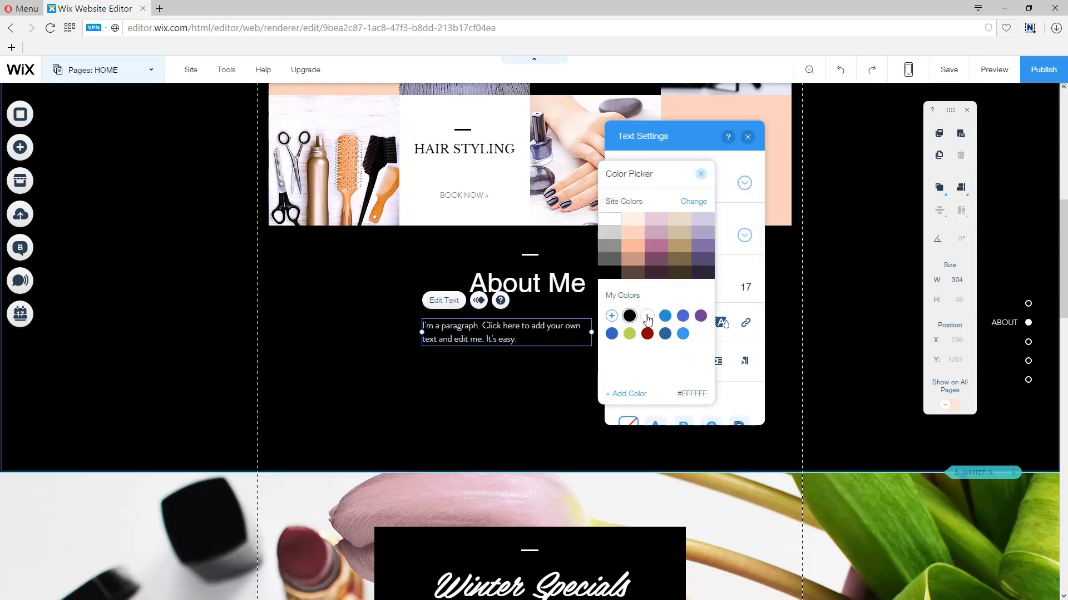
{"action": "left_click", "coordinate": [646, 318]}
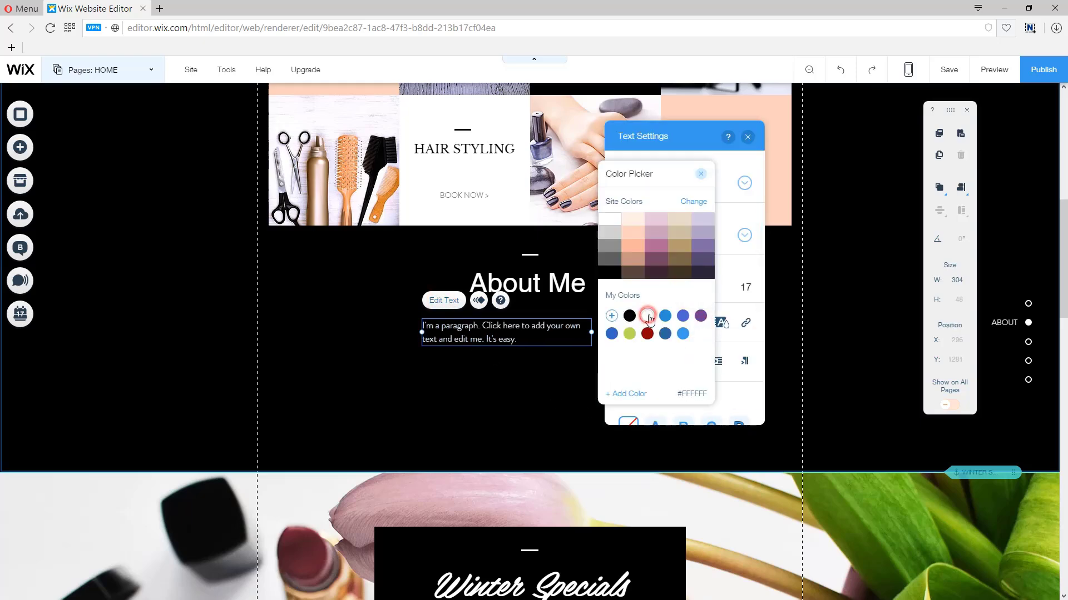
{"action": "left_click", "coordinate": [701, 175]}
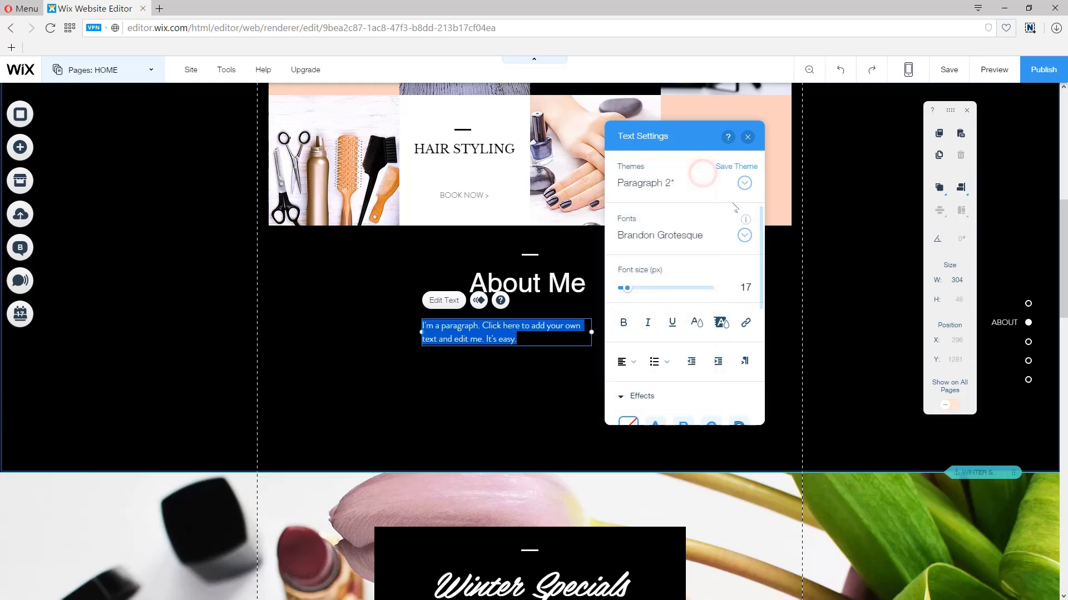
Set the About Me paragraph font to Helvetica at 18 px.
{"action": "left_click", "coordinate": [745, 236]}
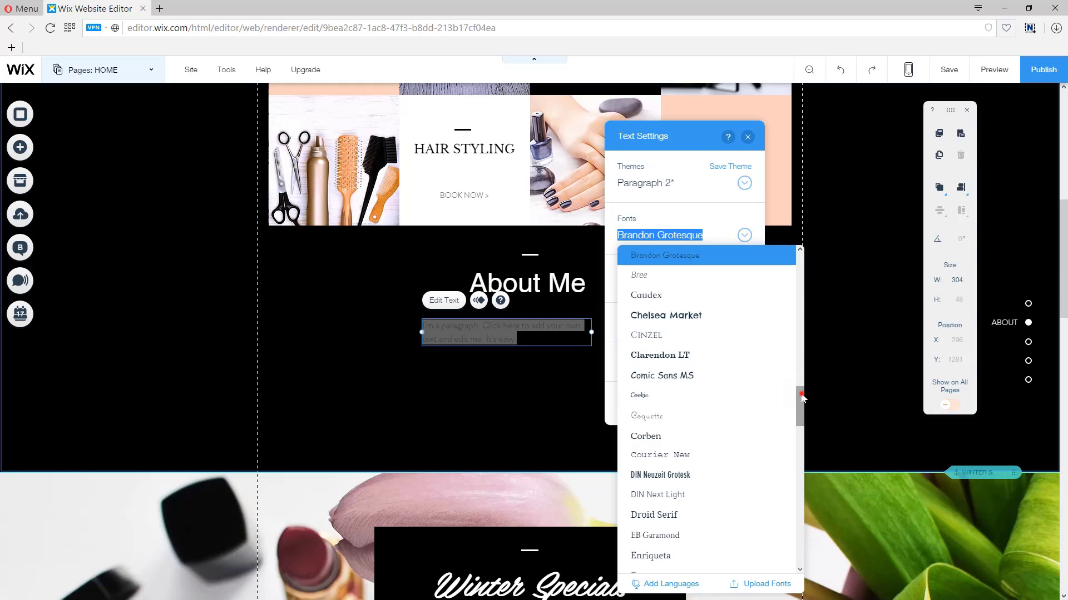
{"action": "left_click_drag", "start_coordinate": [802, 397], "coordinate": [796, 431]}
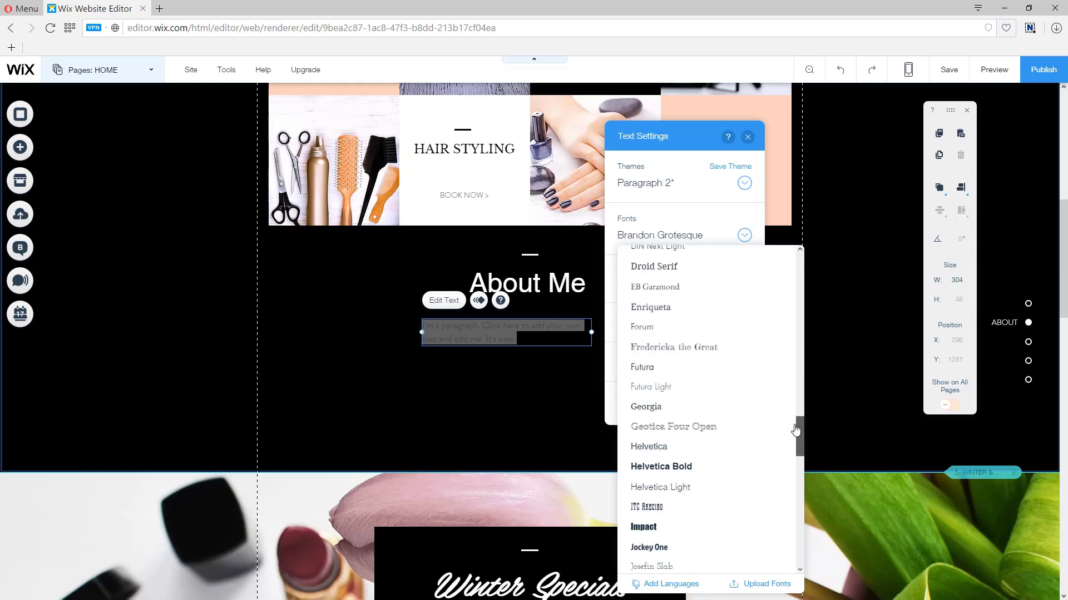
{"action": "left_click", "coordinate": [649, 447]}
{"action": "left_click_drag", "start_coordinate": [651, 288], "coordinate": [629, 290]}
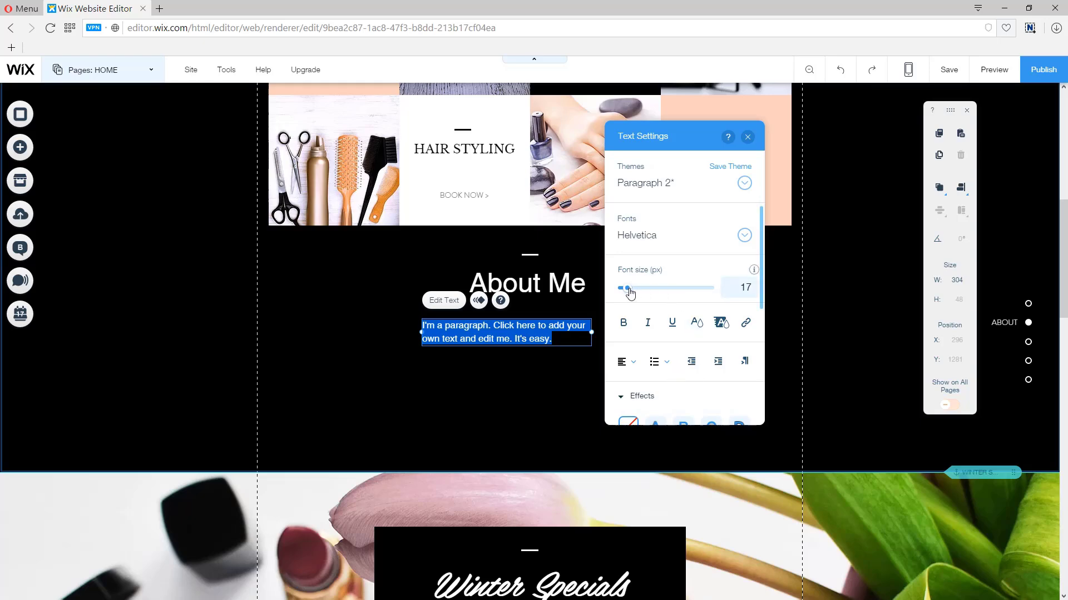
{"action": "left_click", "coordinate": [739, 287]}
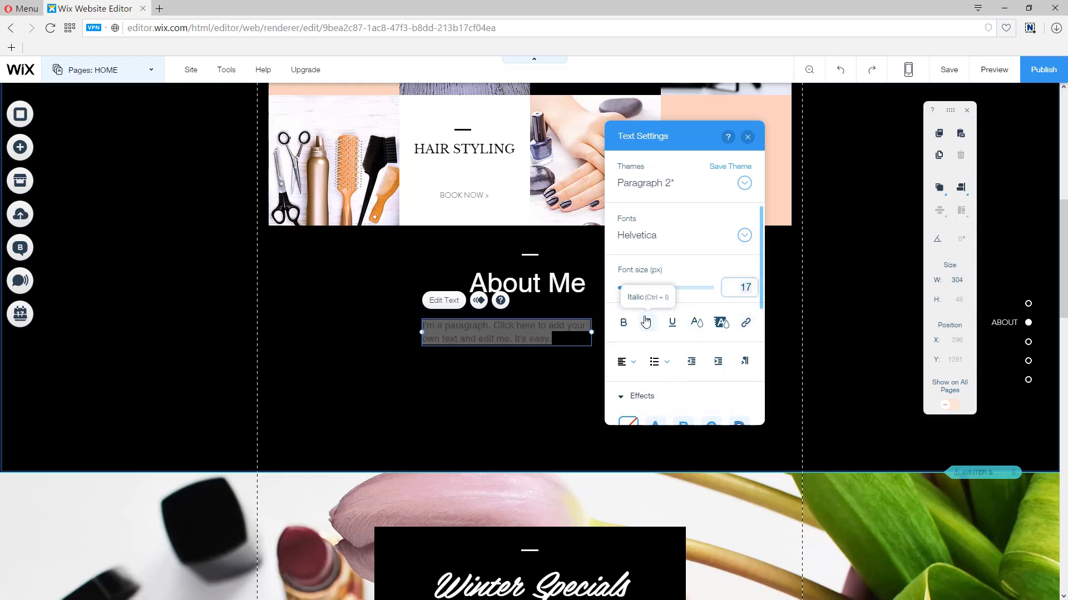
{"action": "key", "text": "Return"}
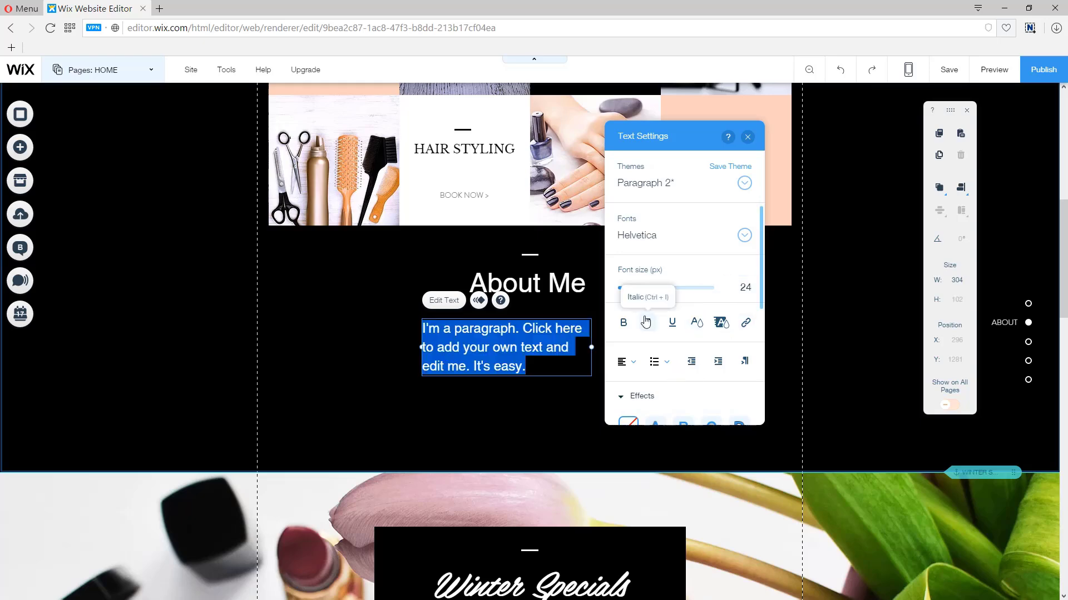
{"action": "left_click", "coordinate": [746, 288]}
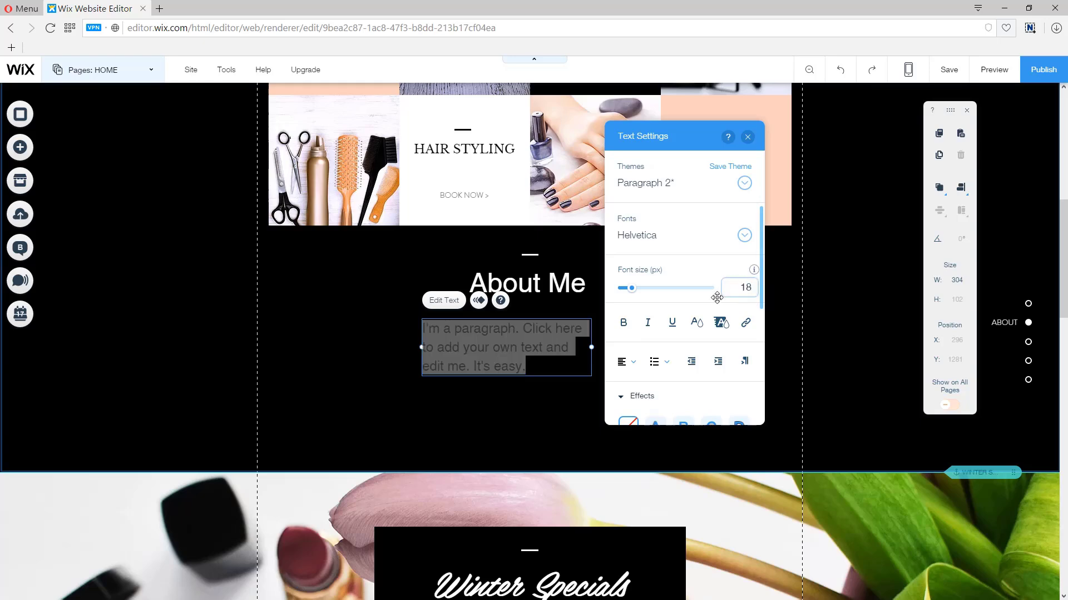
{"action": "key", "text": "Return"}
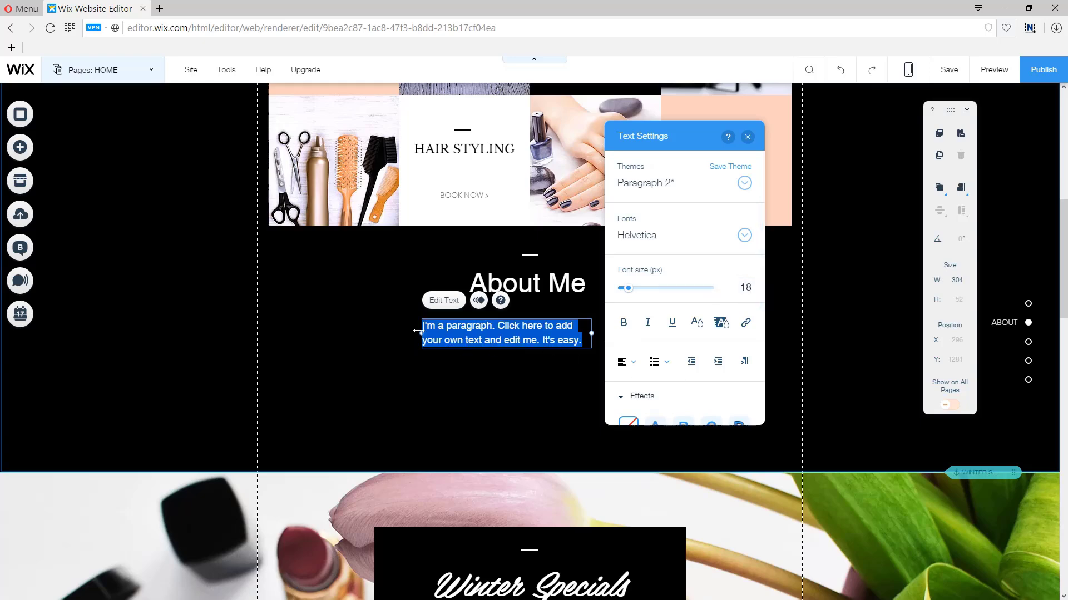
Widen the paragraph box to 444 px and centre it horizontally on the page.
{"action": "left_click_drag", "start_coordinate": [419, 331], "coordinate": [361, 331]}
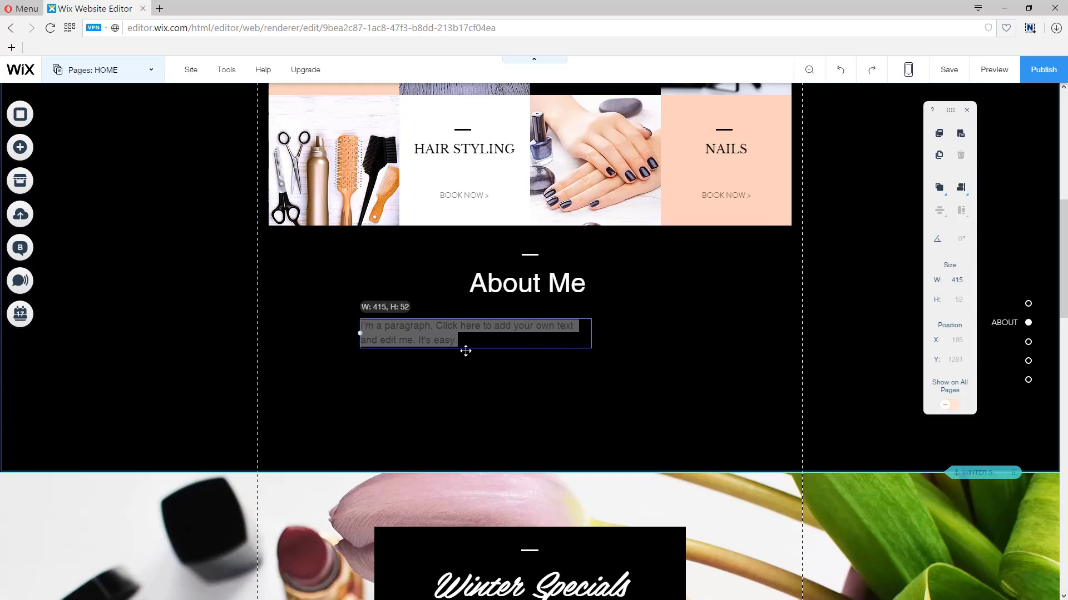
{"action": "left_click_drag", "start_coordinate": [593, 333], "coordinate": [607, 333]}
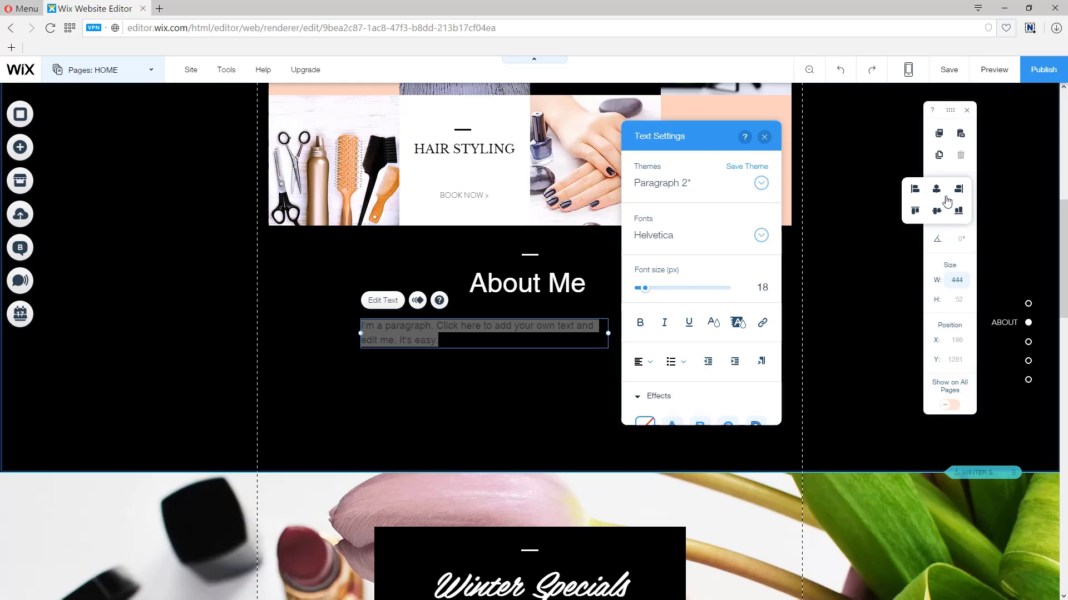
{"action": "left_click", "coordinate": [941, 193]}
{"action": "left_click", "coordinate": [936, 189]}
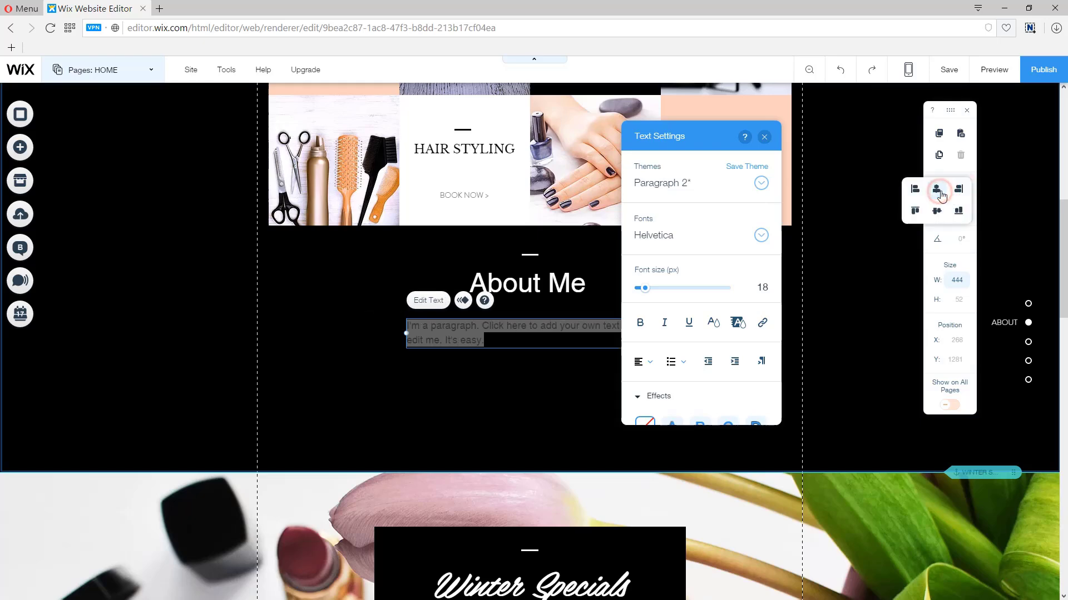
{"action": "left_click", "coordinate": [764, 137]}
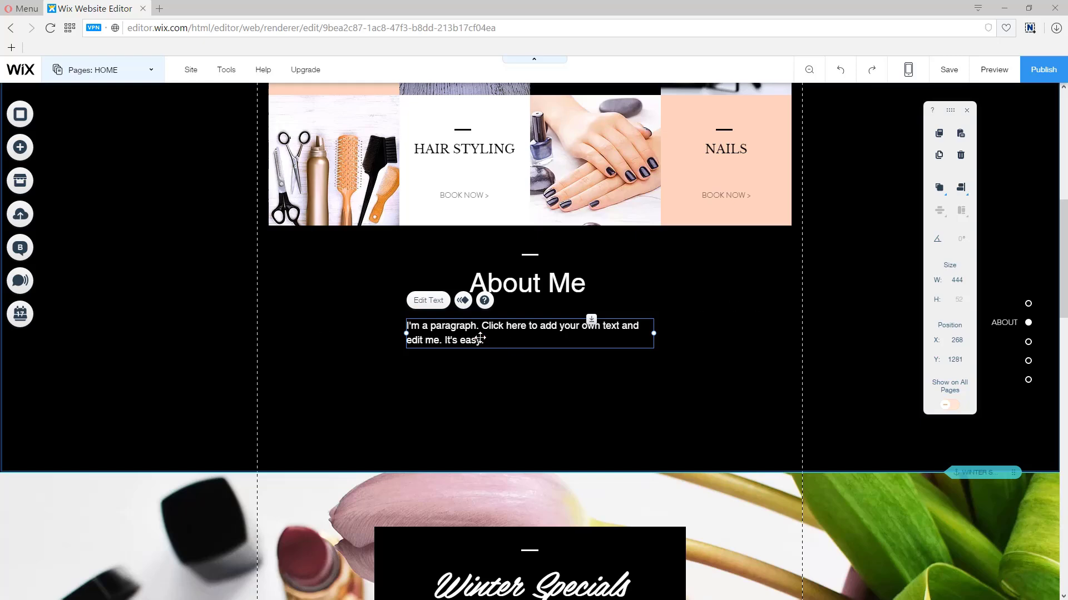
Paste the yoga instructor's bio over the placeholder and widen the paragraph box.
{"action": "left_click", "coordinate": [428, 300]}
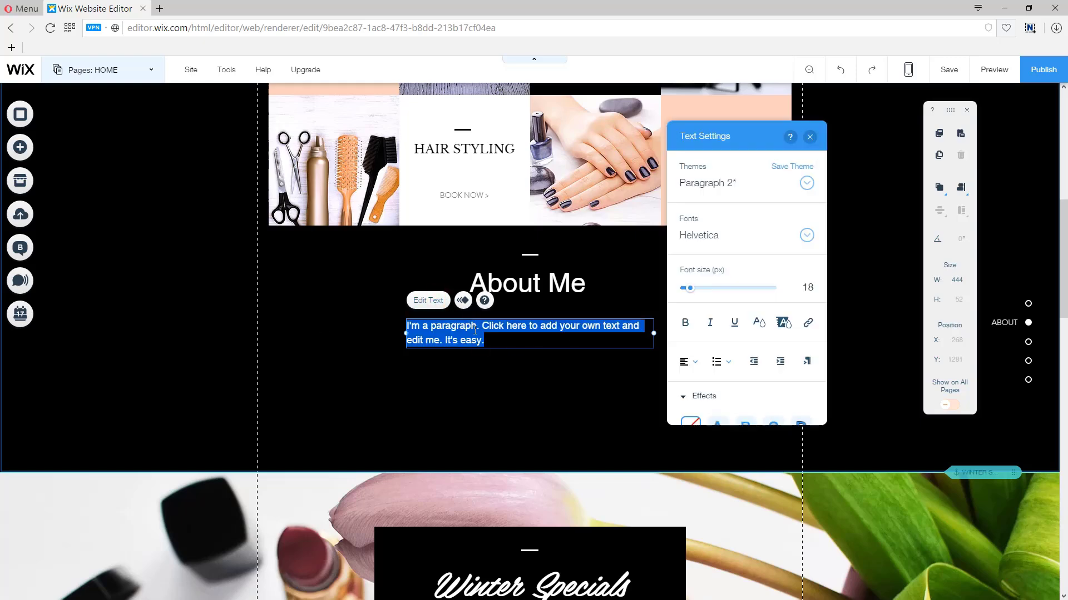
{"action": "type", "text": "I’m Cindy, a certified yoga instructor and I can’t wait to help you increase your flexibility, boost your energy, improve your sleep, melt away tension and much more. Join my supportive group classes or let me help you one-on-one. Either way it’s time to begin your journey to a better you."}
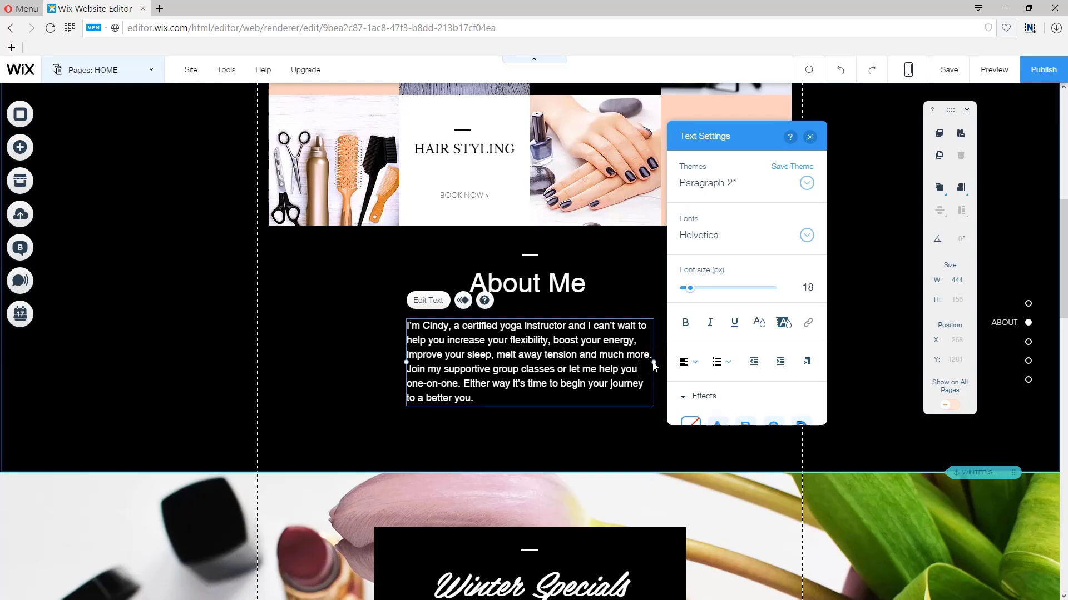
{"action": "left_click_drag", "start_coordinate": [653, 362], "coordinate": [671, 360]}
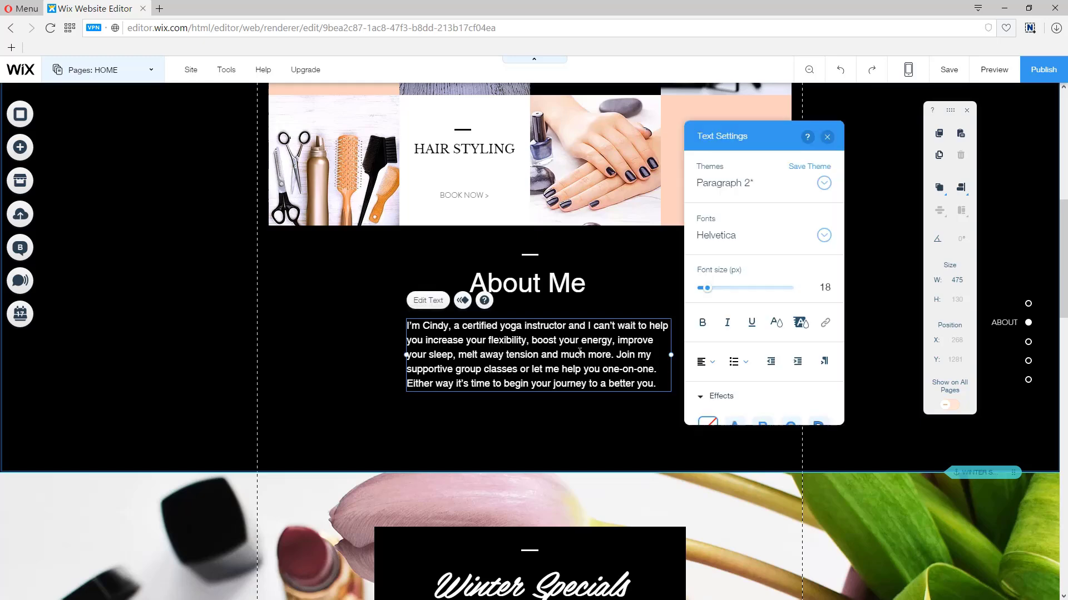
Colour all the bio text with a custom light grey #BDBDBD.
{"action": "double_click", "coordinate": [538, 353]}
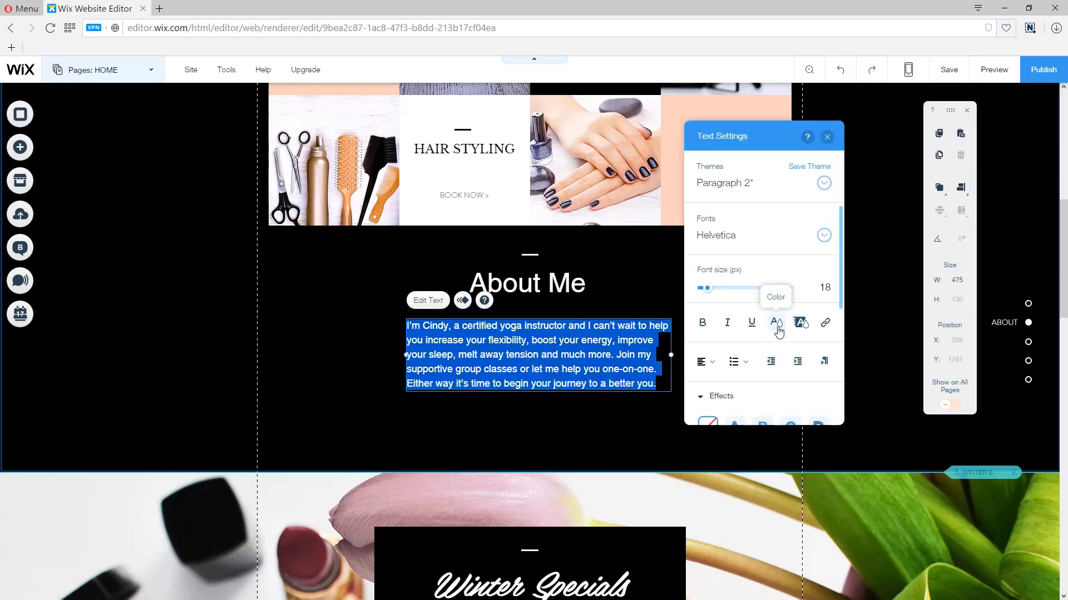
{"action": "left_click", "coordinate": [777, 328]}
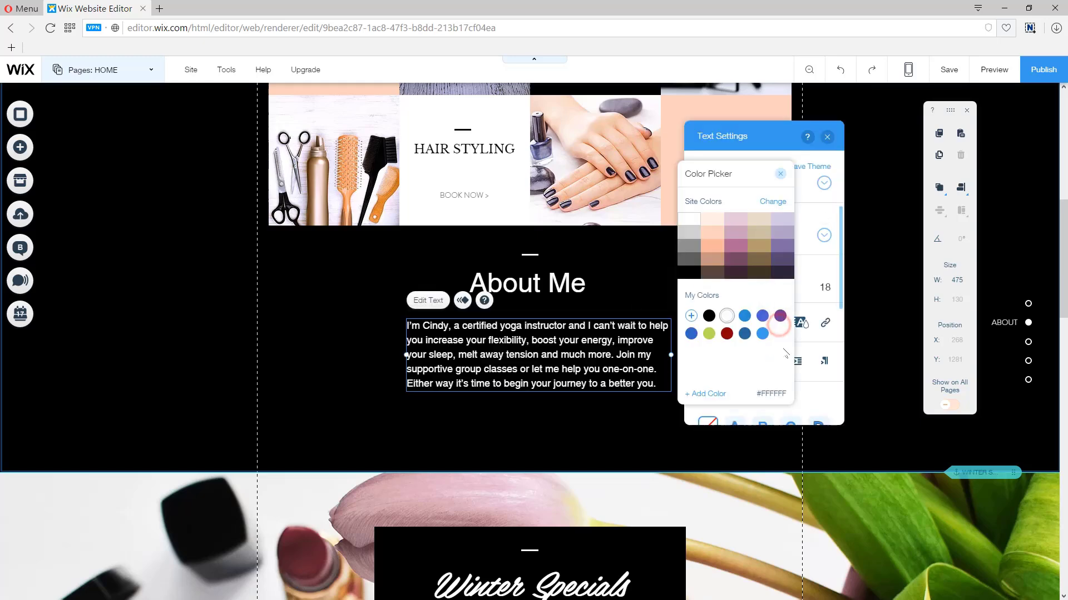
{"action": "left_click", "coordinate": [692, 316]}
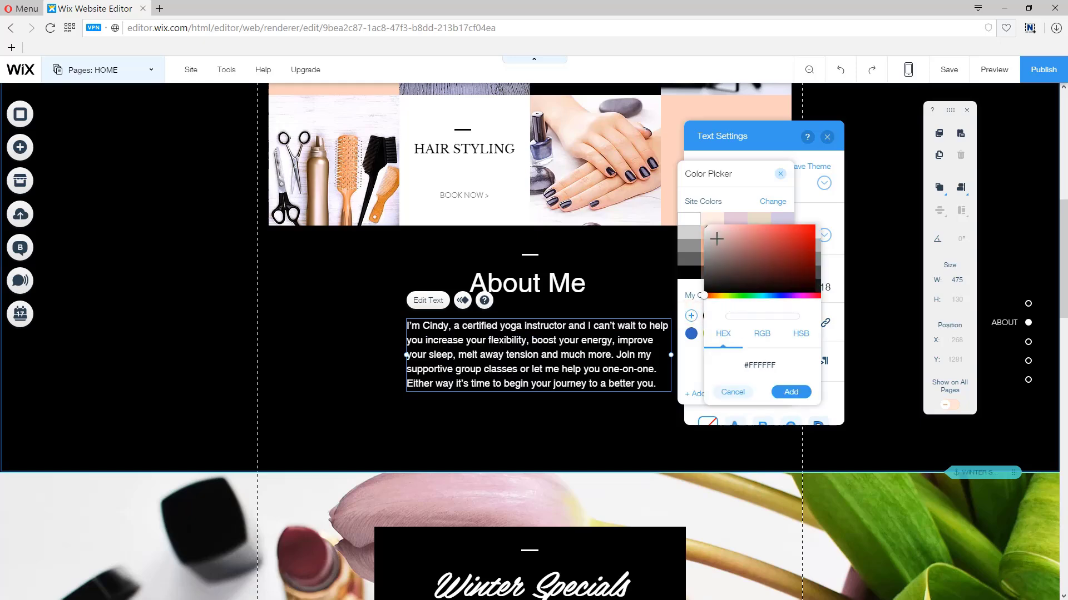
{"action": "left_click_drag", "start_coordinate": [717, 240], "coordinate": [705, 243]}
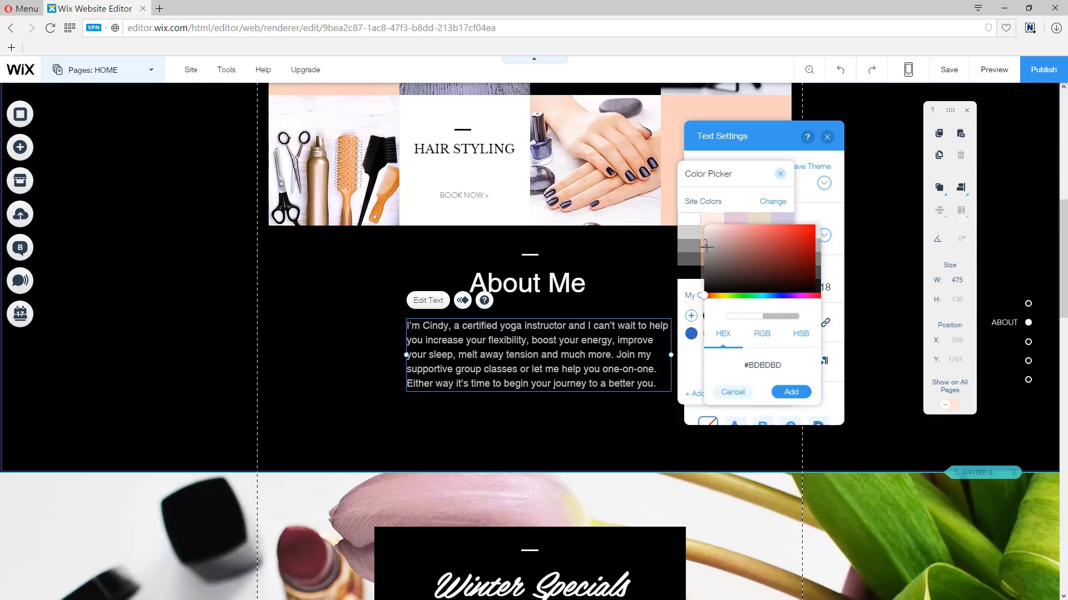
{"action": "left_click", "coordinate": [790, 392]}
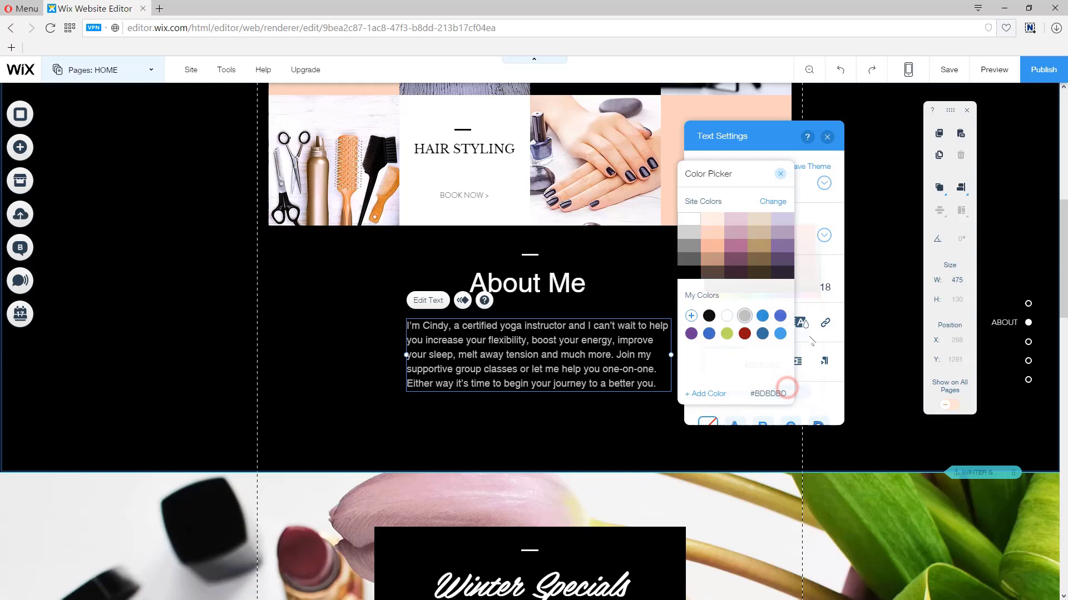
{"action": "left_click", "coordinate": [781, 175]}
Close the text settings and nudge the bio paragraph up slightly.
{"action": "left_click", "coordinate": [826, 136]}
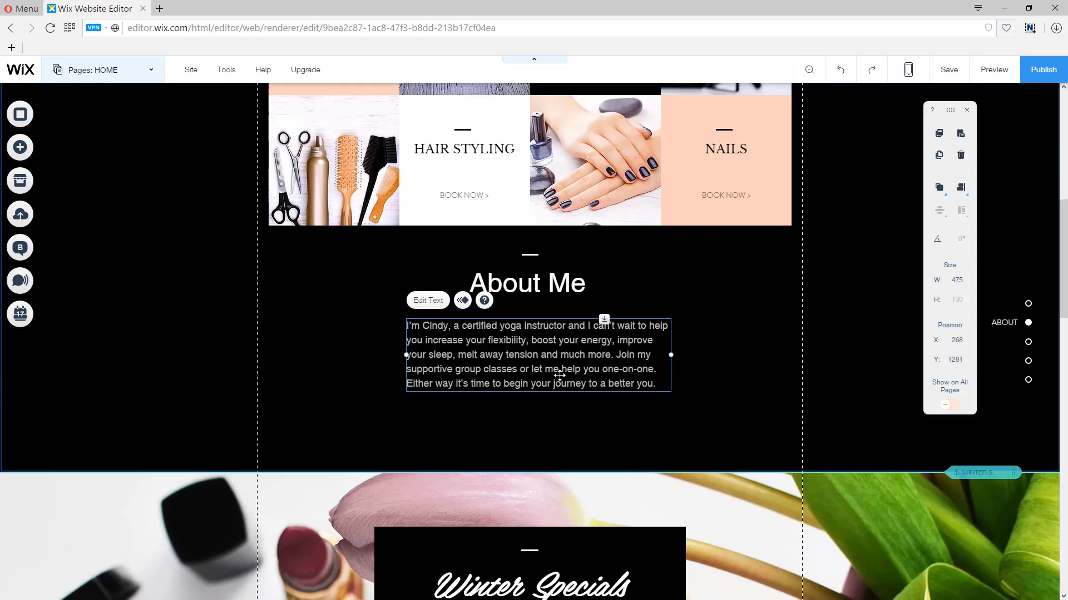
{"action": "left_click", "coordinate": [366, 346]}
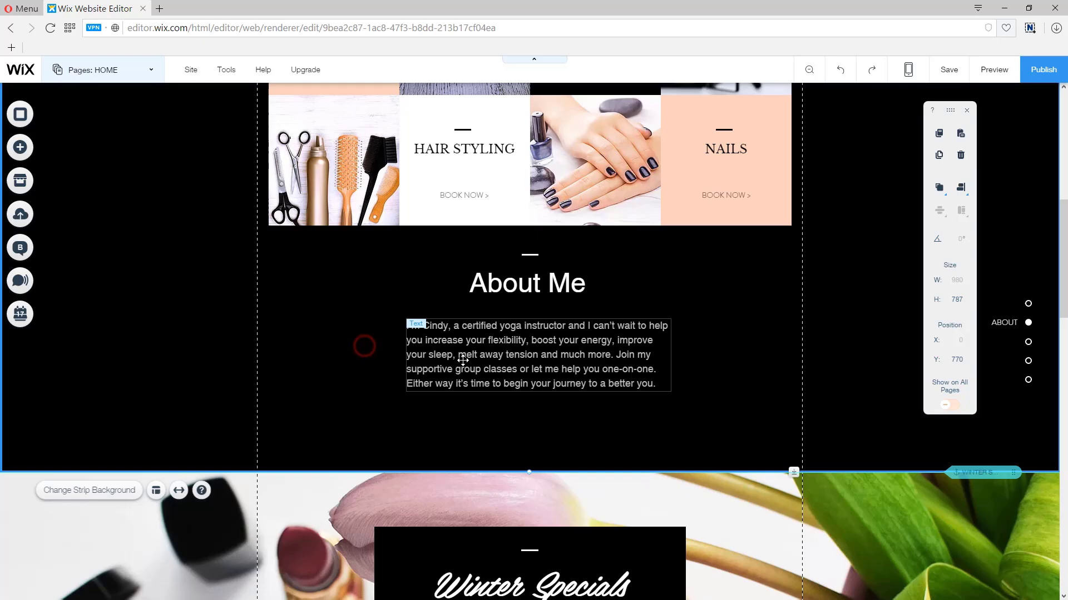
{"action": "left_click", "coordinate": [500, 354]}
{"action": "left_click_drag", "start_coordinate": [500, 354], "coordinate": [500, 342]}
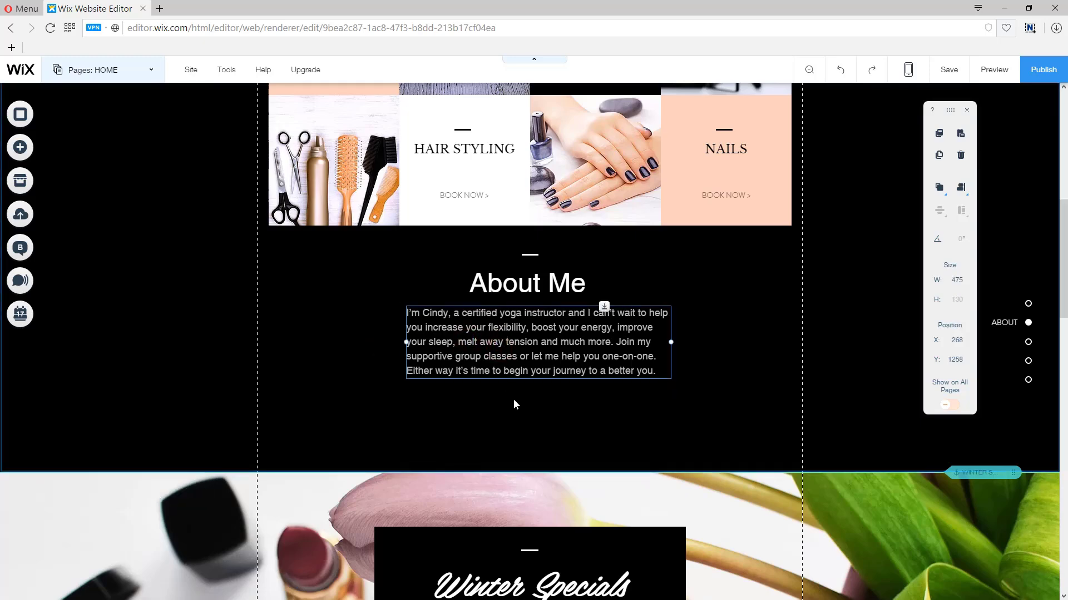
{"action": "left_click", "coordinate": [510, 427]}
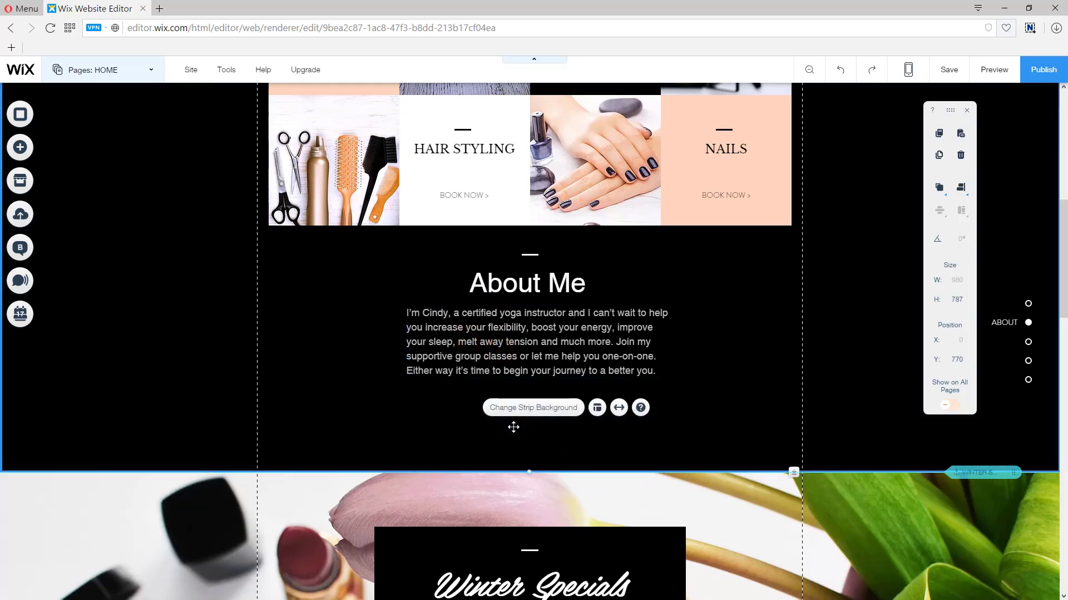
Duplicate the Register Now button and place the copy below the bio at X 301, Y 1432.
{"action": "scroll", "coordinate": [422, 350], "scroll_direction": "up", "scroll_amount": 8}
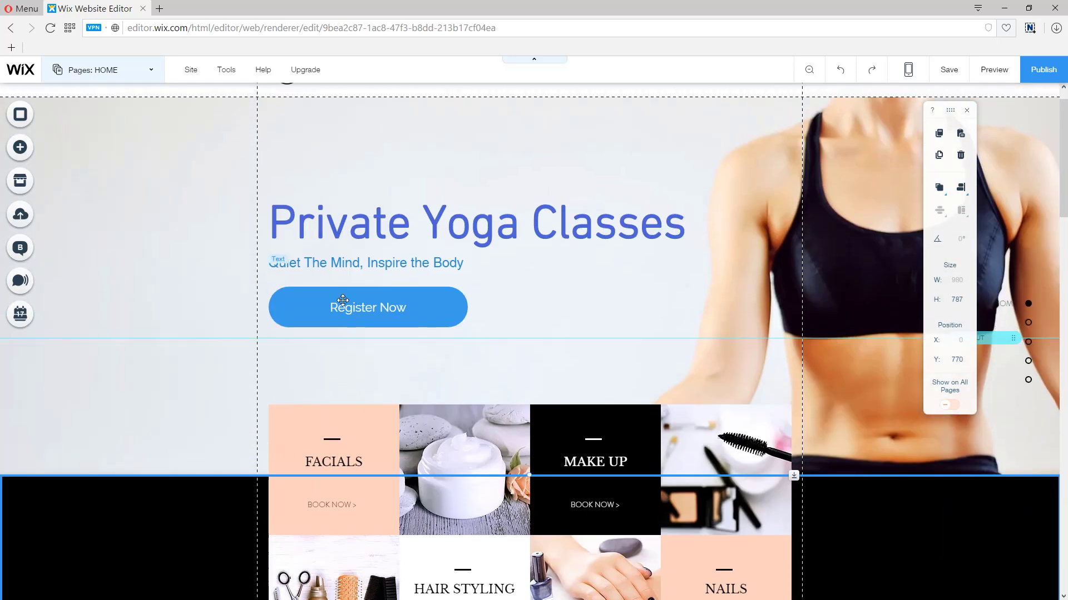
{"action": "left_click", "coordinate": [372, 305]}
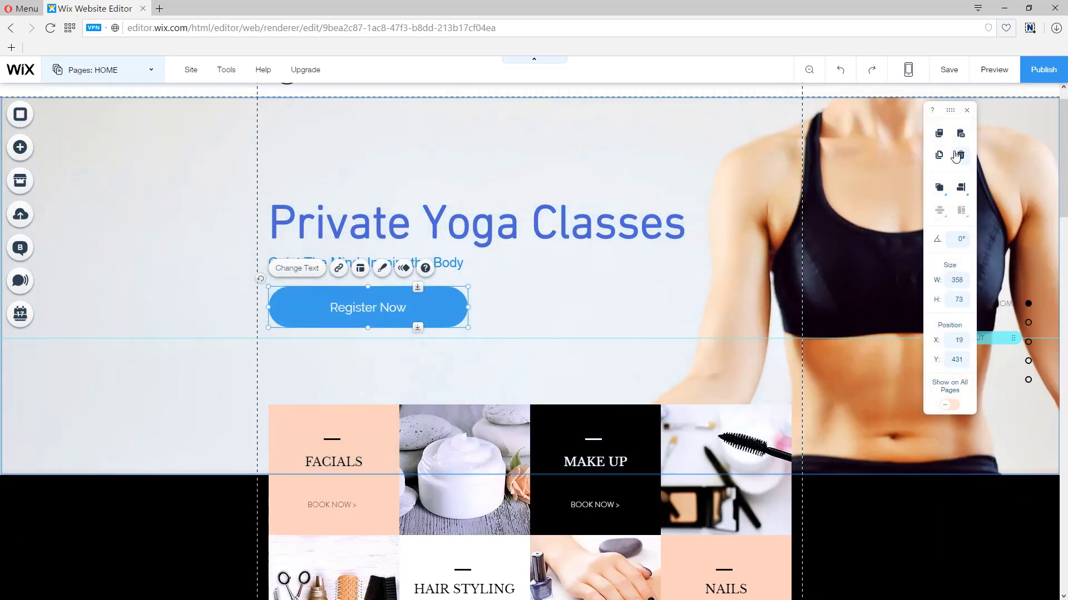
{"action": "left_click", "coordinate": [960, 139]}
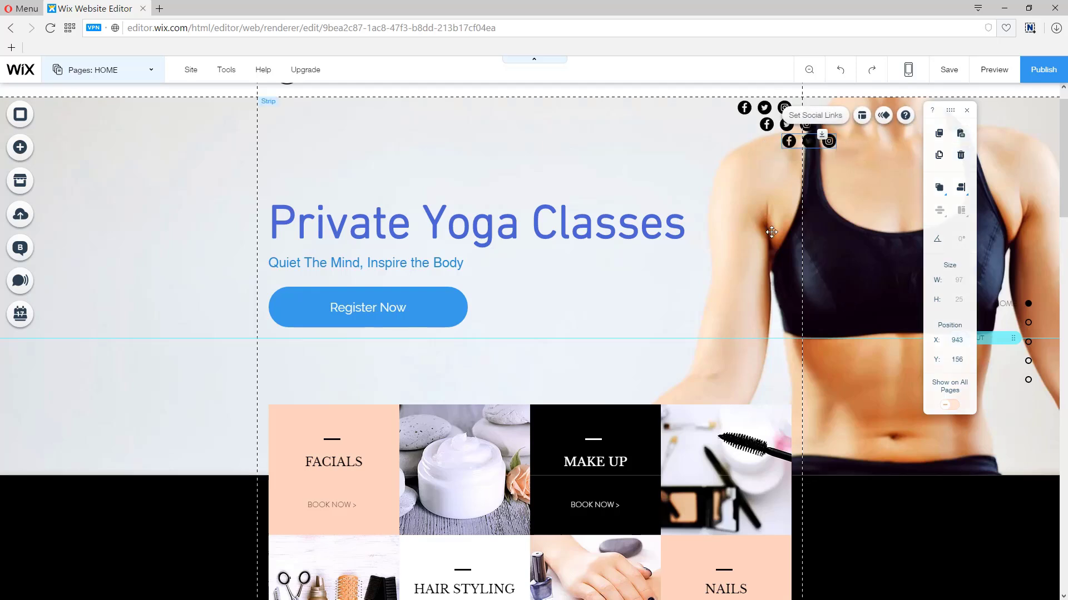
{"action": "key", "text": "ctrl+z"}
{"action": "key", "text": "ctrl+z"}
{"action": "key", "text": "ctrl+z"}
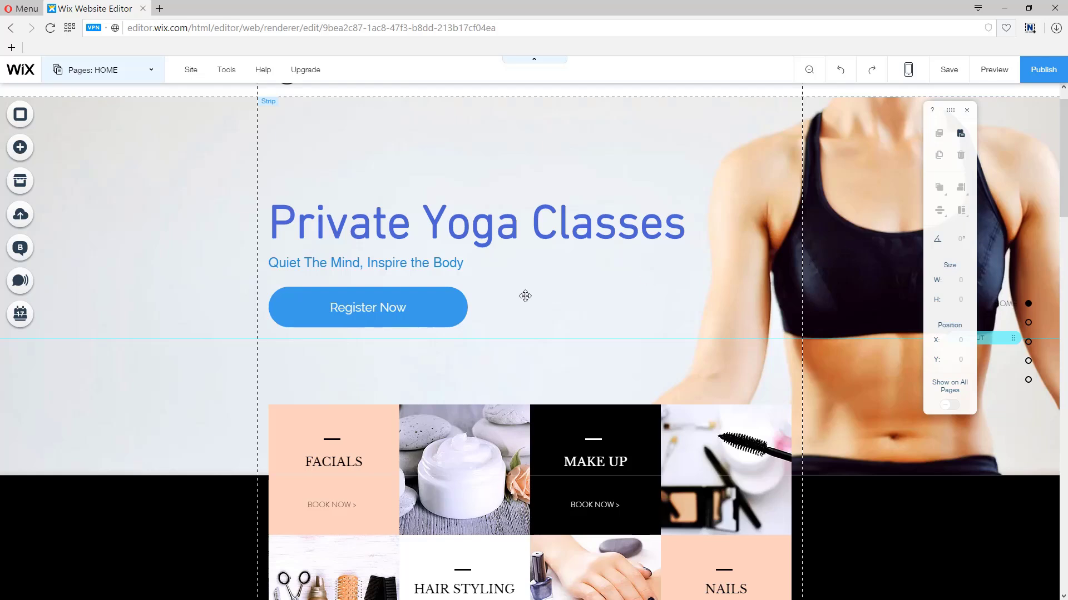
{"action": "left_click", "coordinate": [447, 301]}
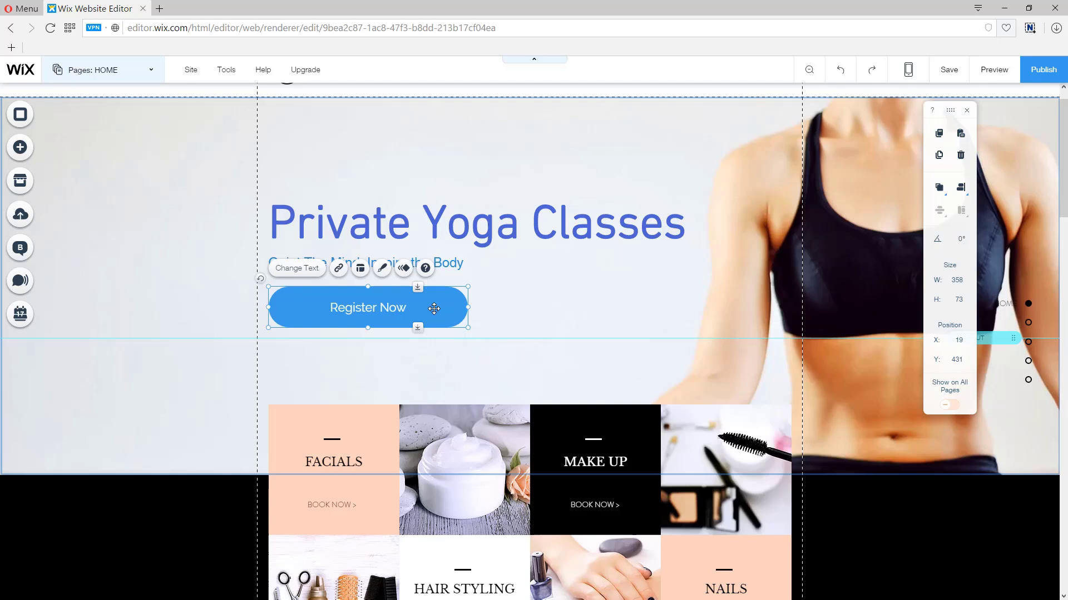
{"action": "mouse_move", "coordinate": [435, 309]}
{"action": "left_mouse_down"}
{"action": "mouse_move", "coordinate": [476, 323]}
{"action": "mouse_move", "coordinate": [542, 381]}
{"action": "mouse_move", "coordinate": [446, 314]}
{"action": "left_mouse_up"}
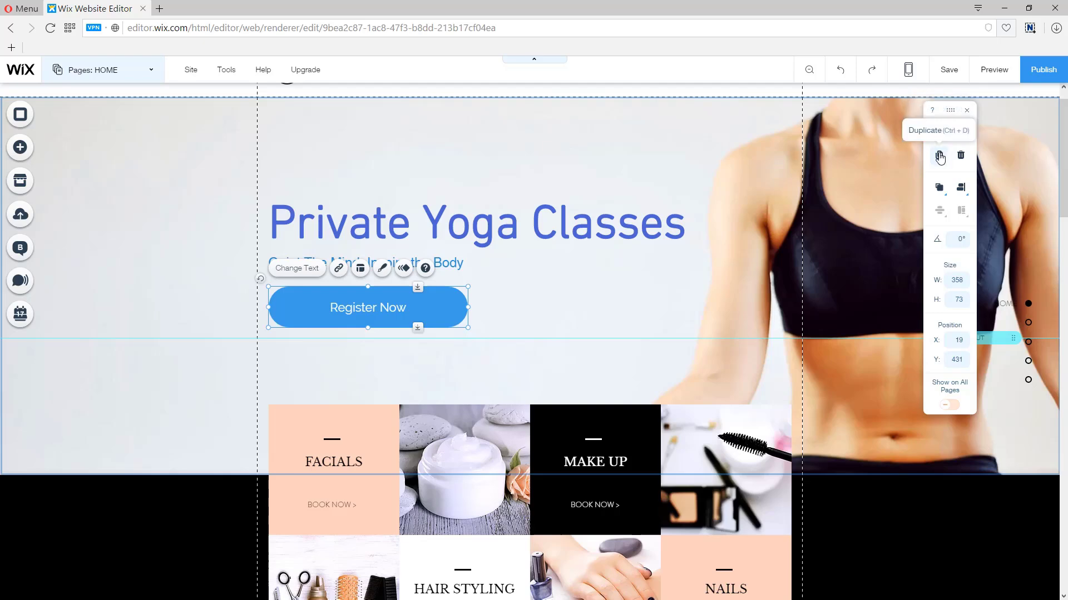
{"action": "key", "text": "ctrl+v"}
{"action": "left_click_drag", "start_coordinate": [500, 356], "coordinate": [561, 407]}
{"action": "scroll", "coordinate": [549, 328], "scroll_direction": "down", "scroll_amount": 5}
{"action": "scroll", "coordinate": [549, 328], "scroll_direction": "down", "scroll_amount": 3}
{"action": "scroll", "coordinate": [529, 169], "scroll_direction": "up", "scroll_amount": 3}
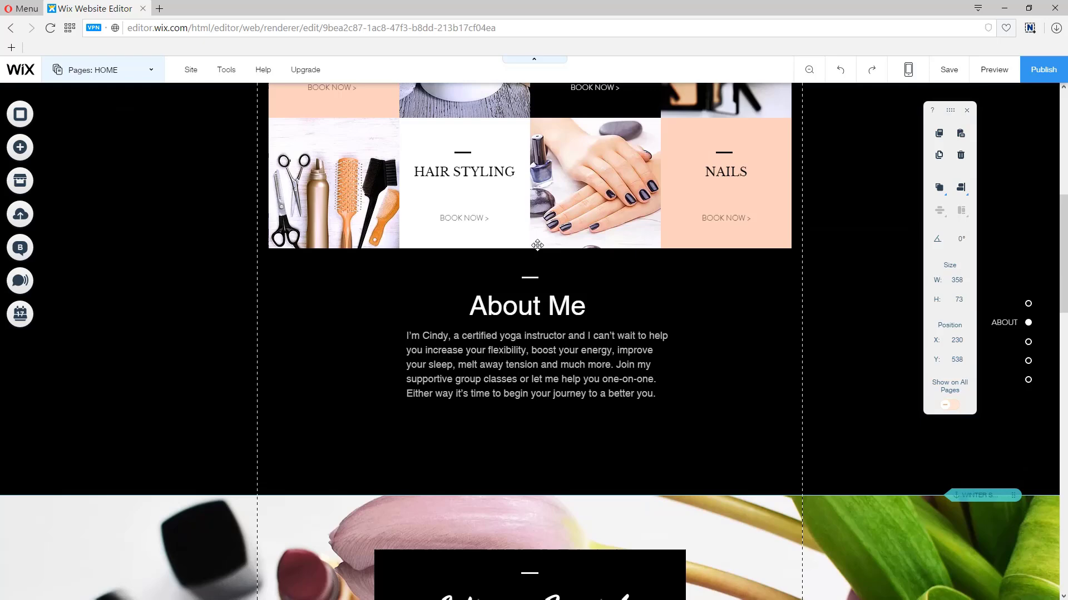
{"action": "scroll", "coordinate": [530, 169], "scroll_direction": "up", "scroll_amount": 2}
{"action": "left_click_drag", "start_coordinate": [547, 152], "coordinate": [589, 572]}
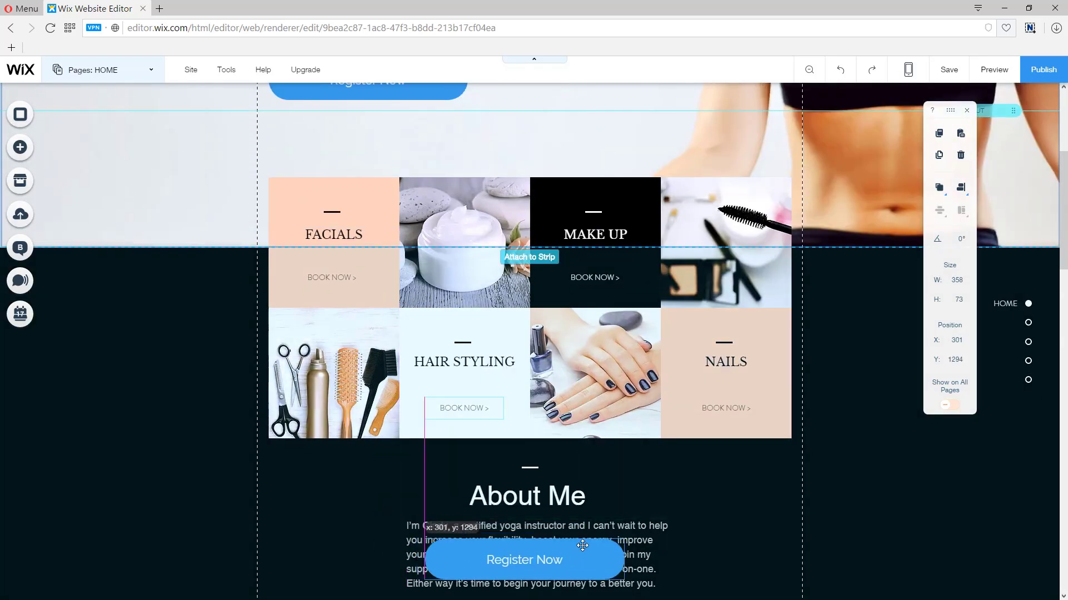
{"action": "scroll", "coordinate": [546, 457], "scroll_direction": "down", "scroll_amount": 2}
{"action": "left_click_drag", "start_coordinate": [581, 411], "coordinate": [581, 487]}
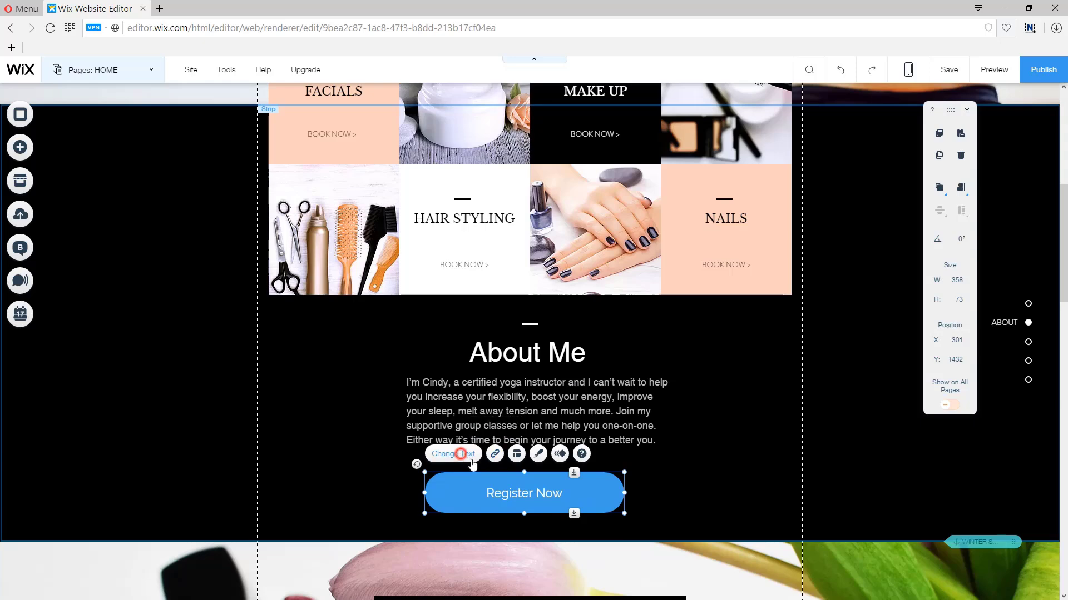
Relabel the copied button 'Read More' and nudge it up to Y 1416.
{"action": "left_click", "coordinate": [456, 454]}
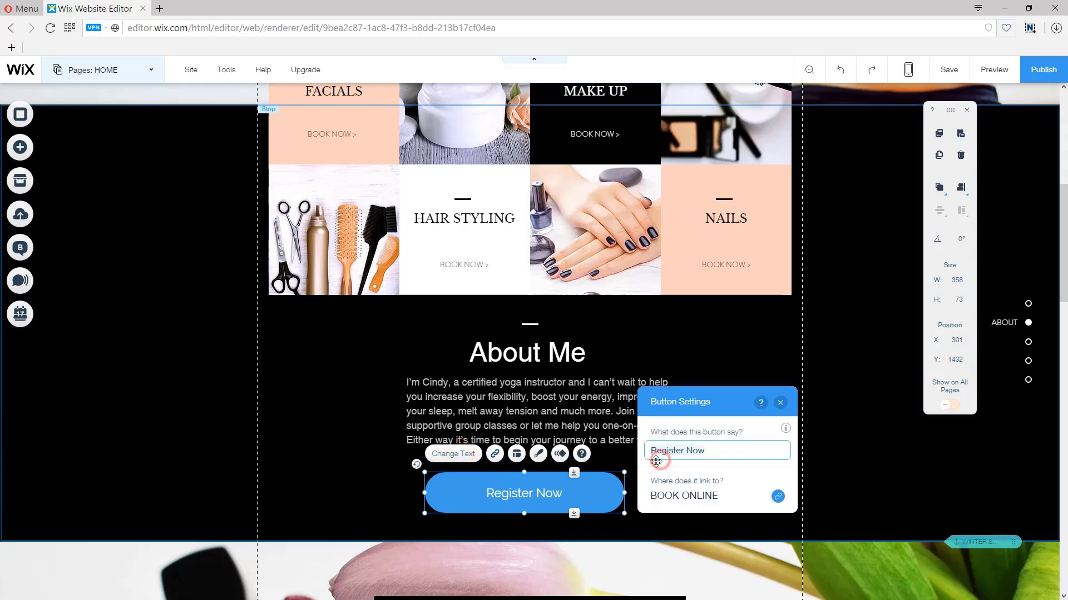
{"action": "type", "text": "Rea"}
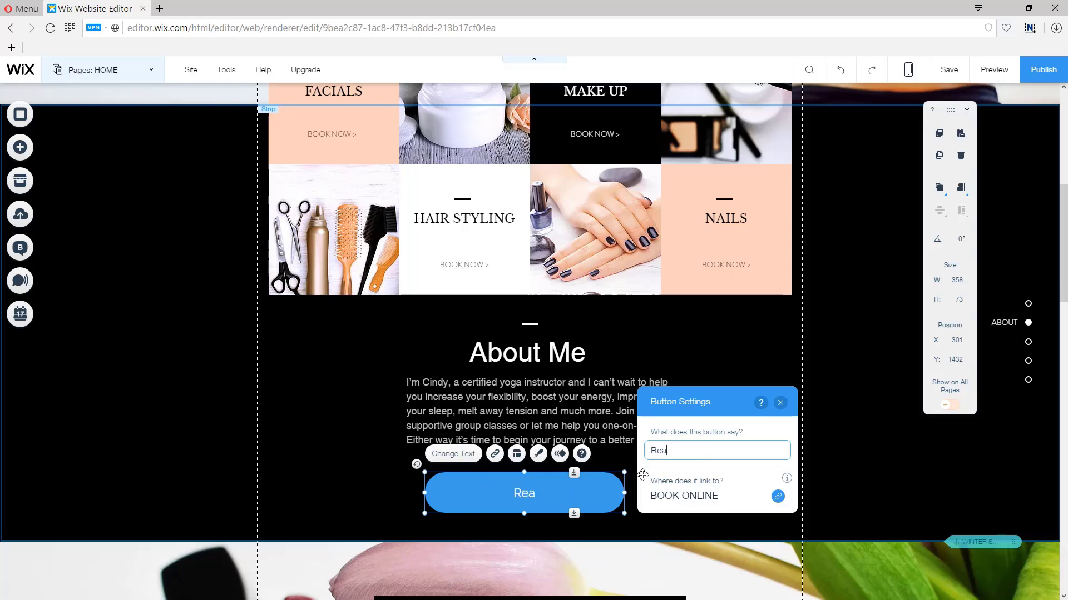
{"action": "type", "text": "d More"}
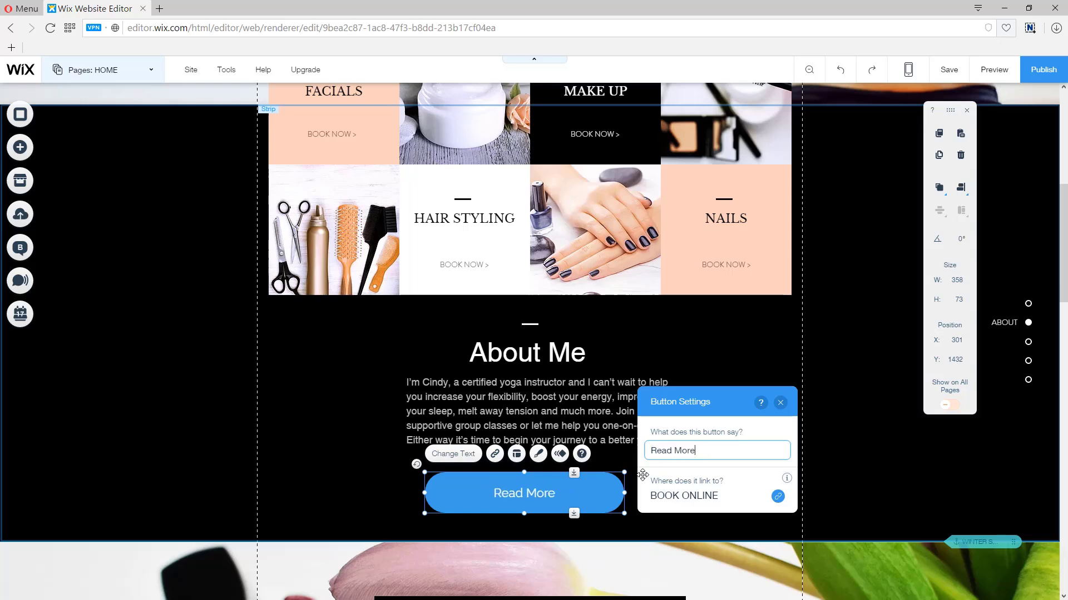
{"action": "left_click", "coordinate": [781, 404]}
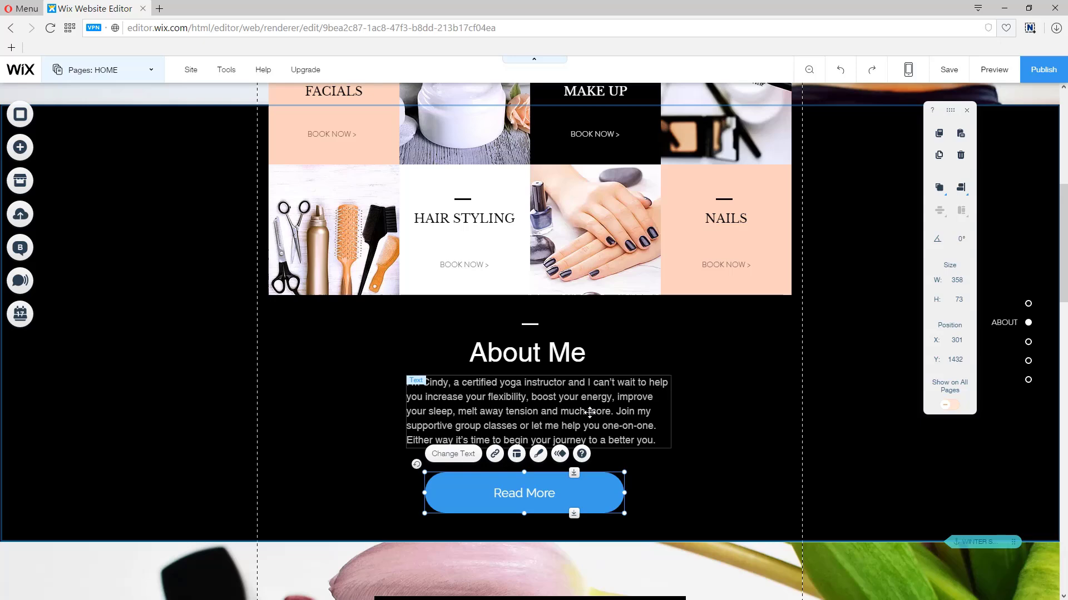
{"action": "left_click", "coordinate": [647, 503]}
{"action": "left_click", "coordinate": [571, 495]}
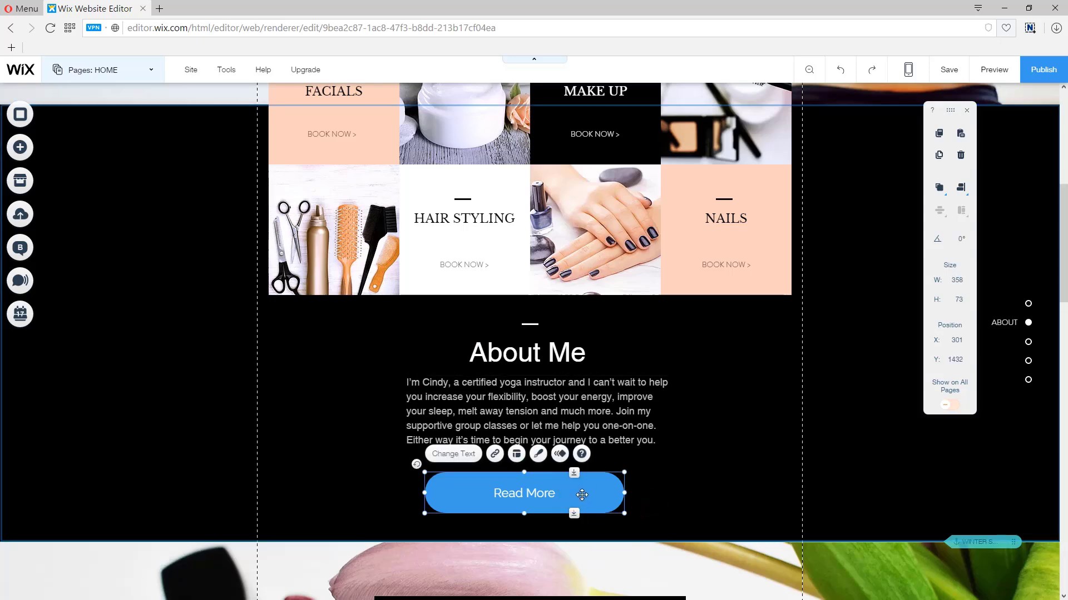
{"action": "left_click_drag", "start_coordinate": [585, 495], "coordinate": [532, 479]}
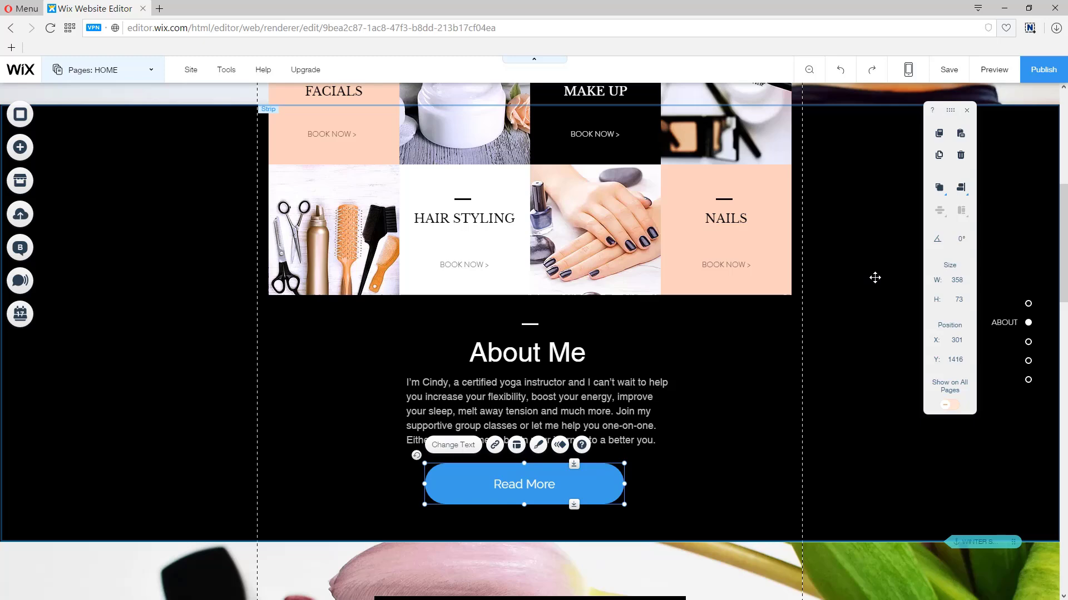
Add a new blank page named 'FULL BIO' from the site's Pages list.
{"action": "left_click", "coordinate": [113, 72]}
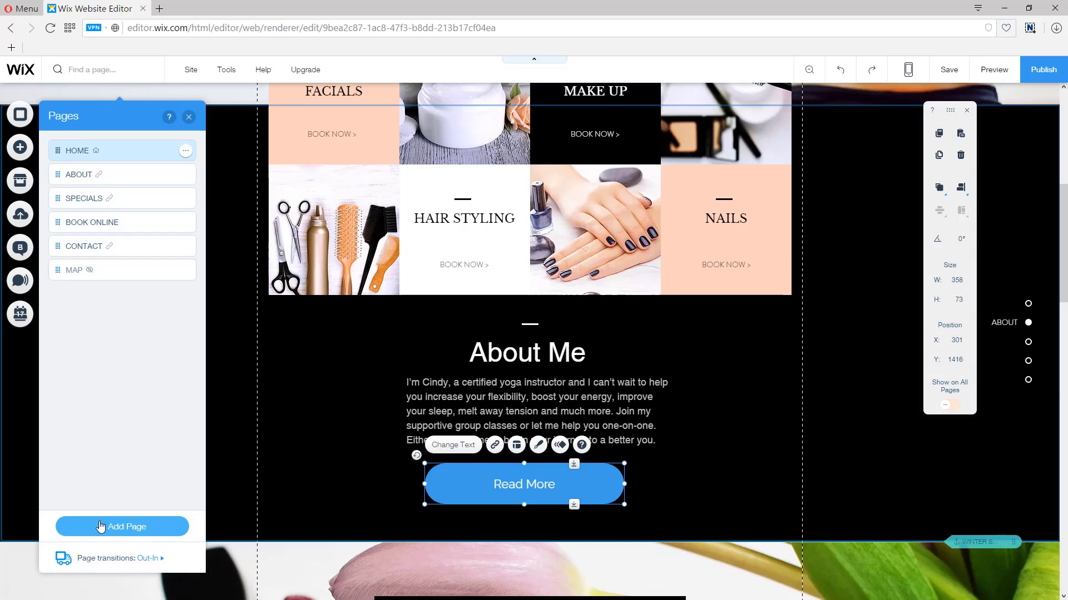
{"action": "left_click", "coordinate": [146, 532]}
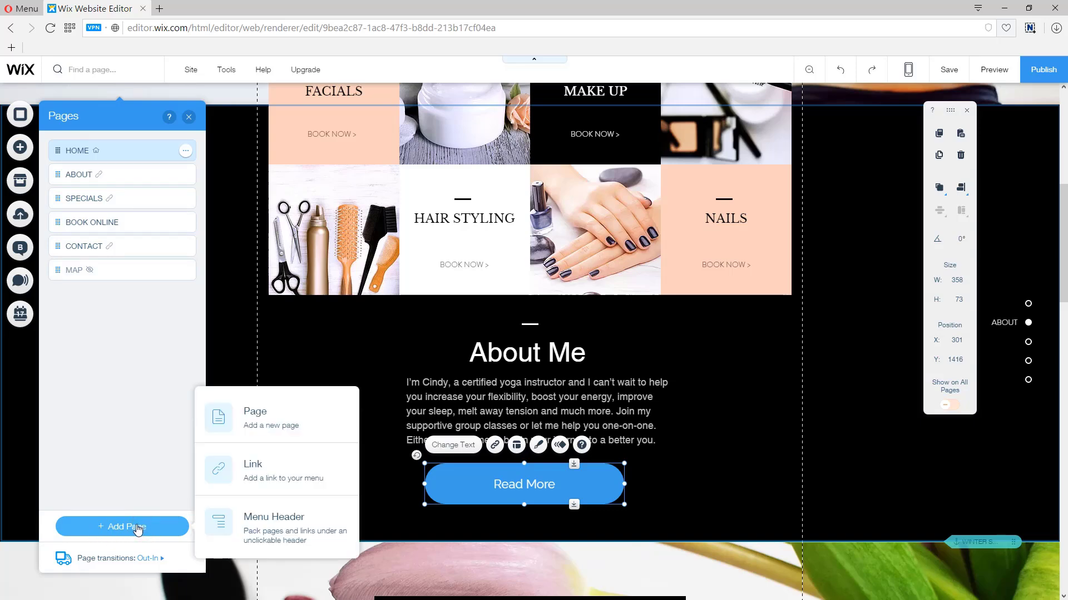
{"action": "left_click", "coordinate": [278, 423]}
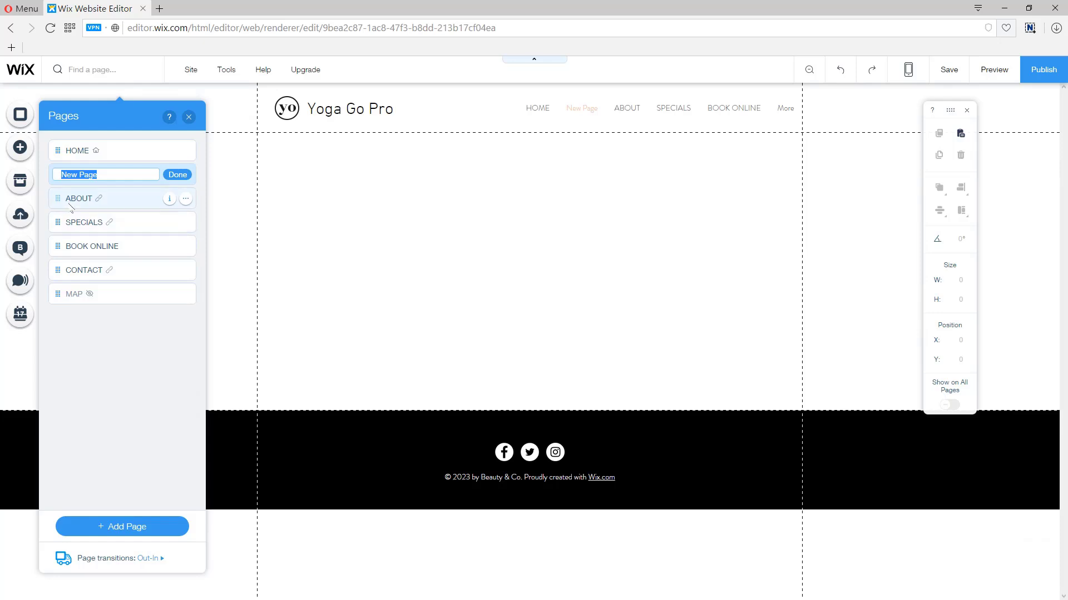
{"action": "type", "text": "FuLL BIO"}
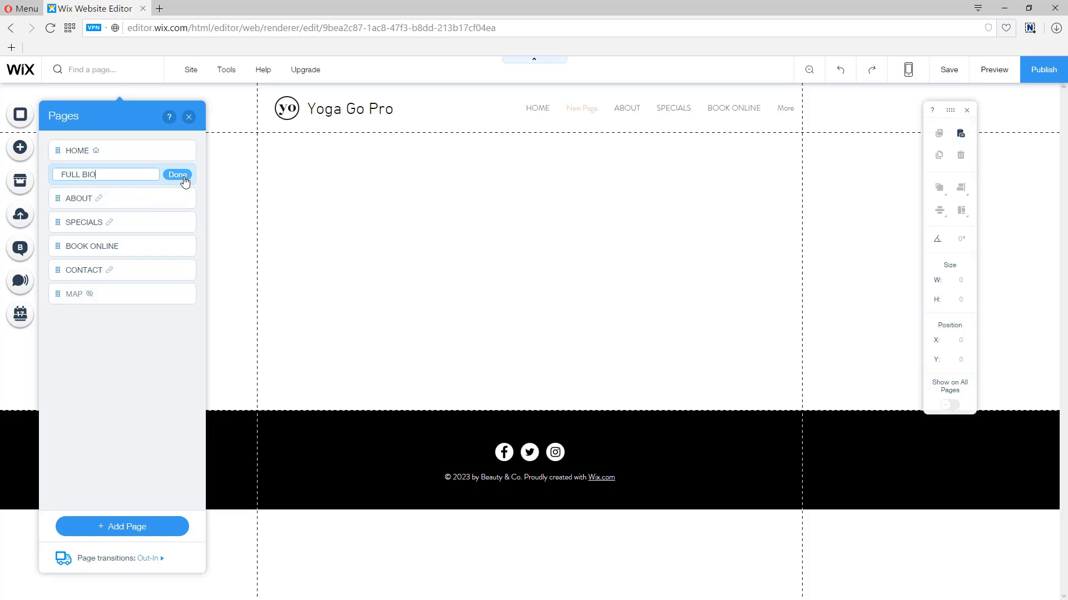
{"action": "left_click", "coordinate": [178, 175]}
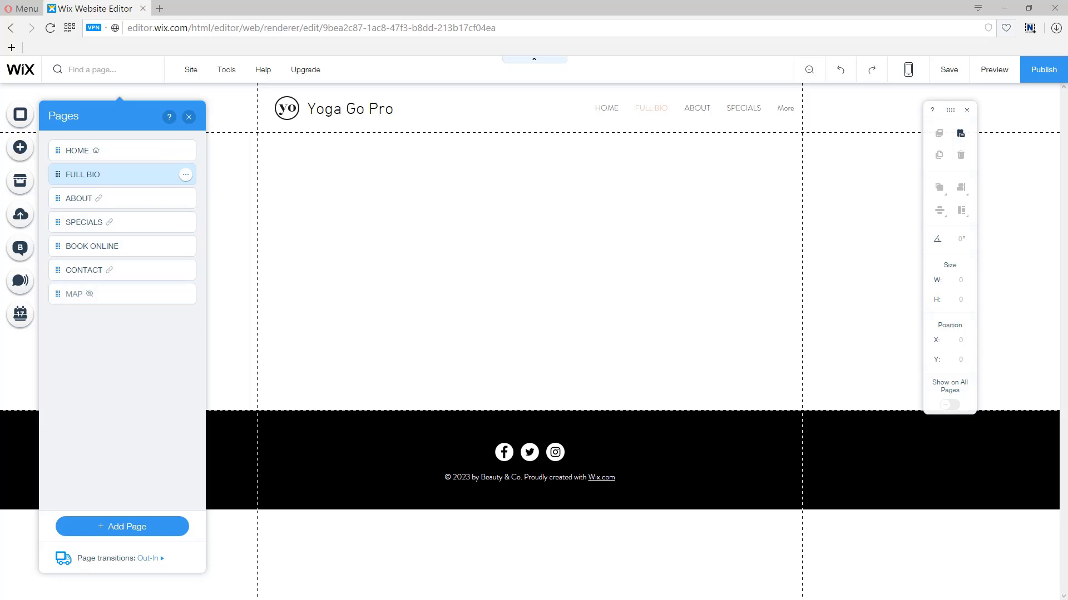
Stretch the FULL BIO page taller, then add and delete a sunset meditation photo.
{"action": "left_click", "coordinate": [608, 376]}
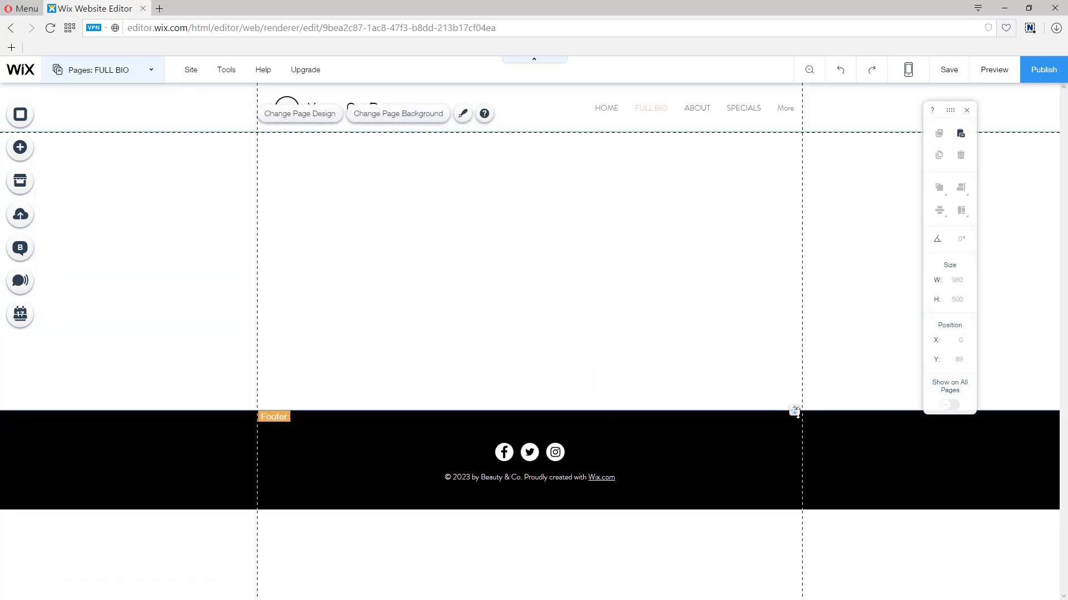
{"action": "left_click_drag", "start_coordinate": [795, 411], "coordinate": [761, 595]}
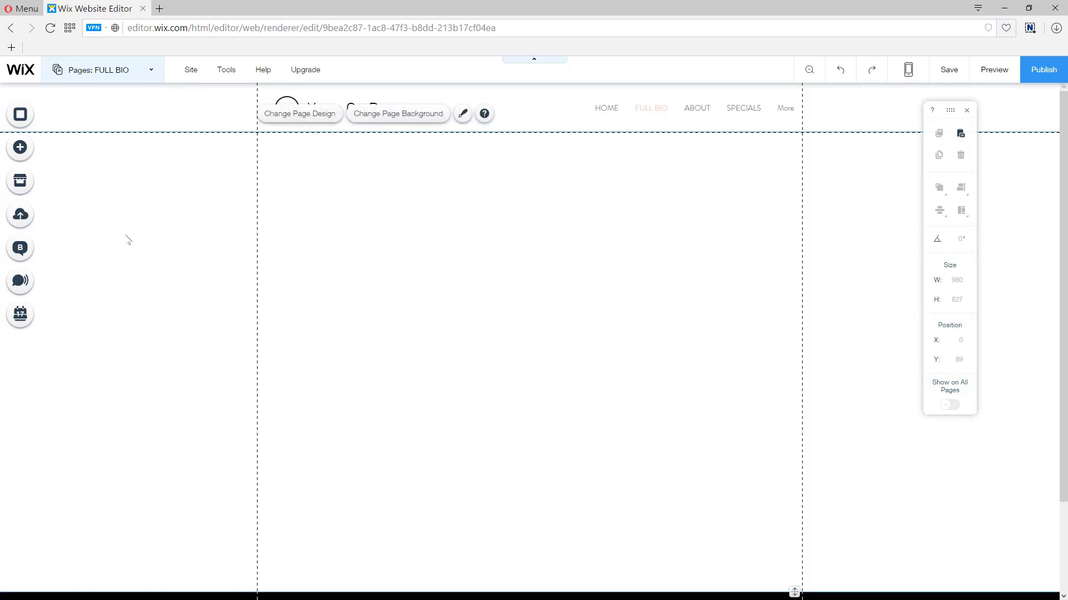
{"action": "left_click", "coordinate": [22, 154]}
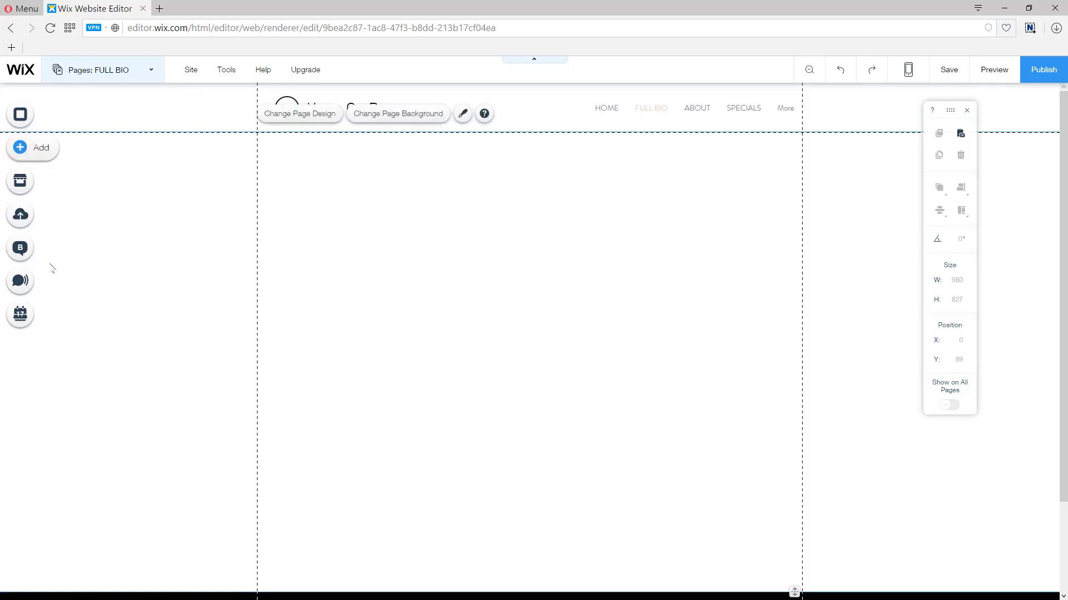
{"action": "mouse_move", "coordinate": [69, 137]}
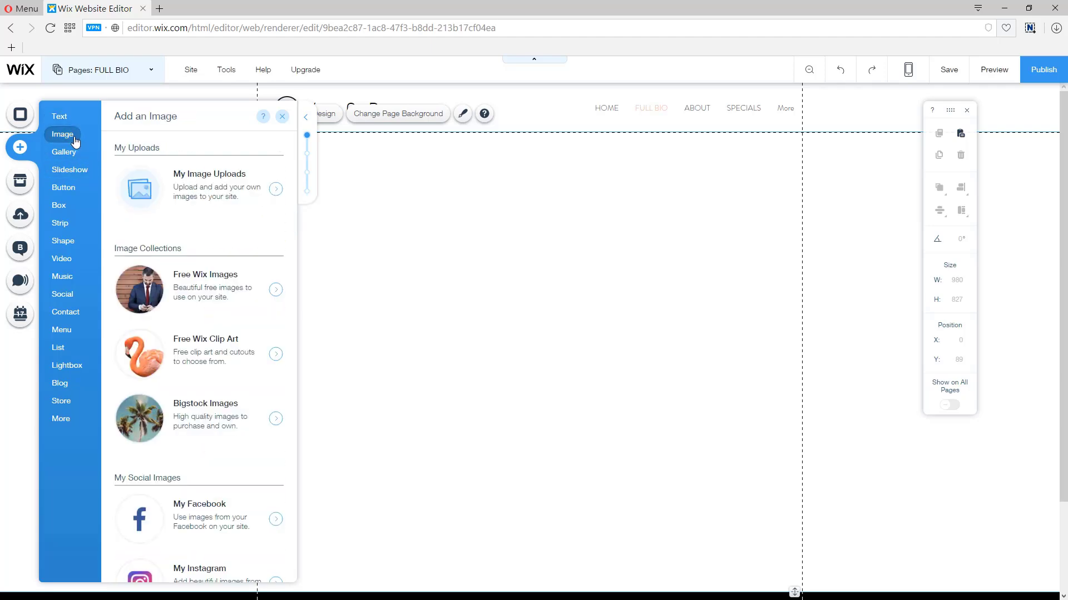
{"action": "left_click", "coordinate": [200, 178]}
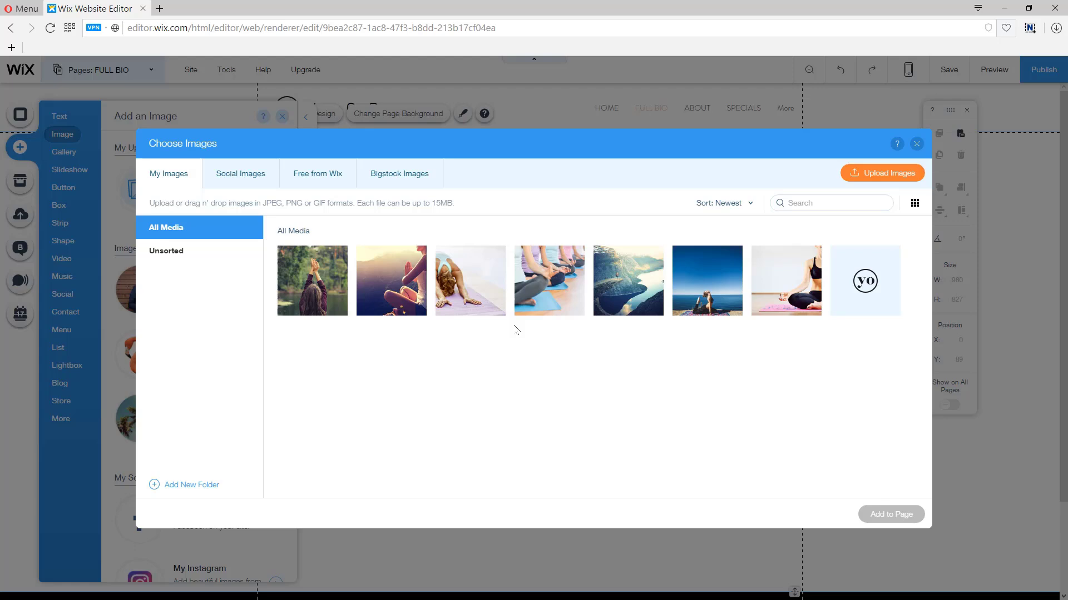
{"action": "left_click", "coordinate": [400, 278]}
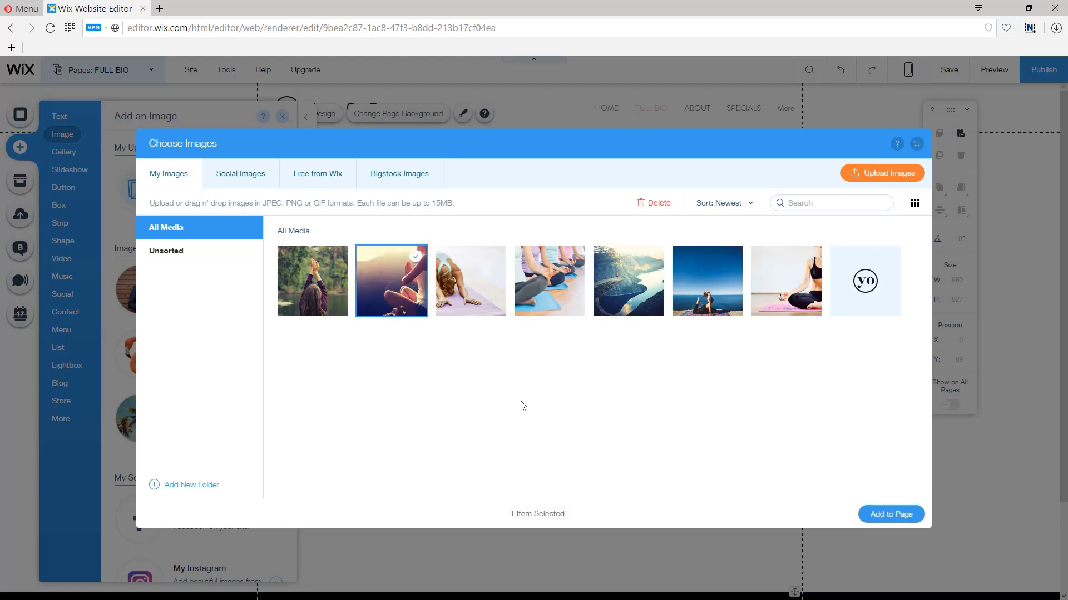
{"action": "left_click", "coordinate": [891, 515]}
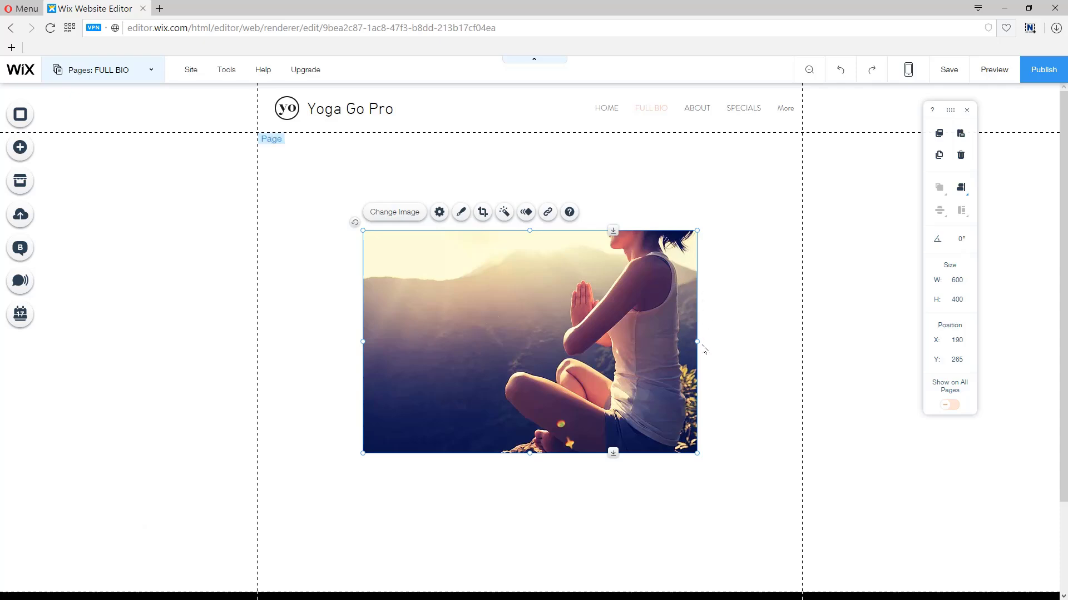
{"action": "left_click_drag", "start_coordinate": [697, 341], "coordinate": [868, 347]}
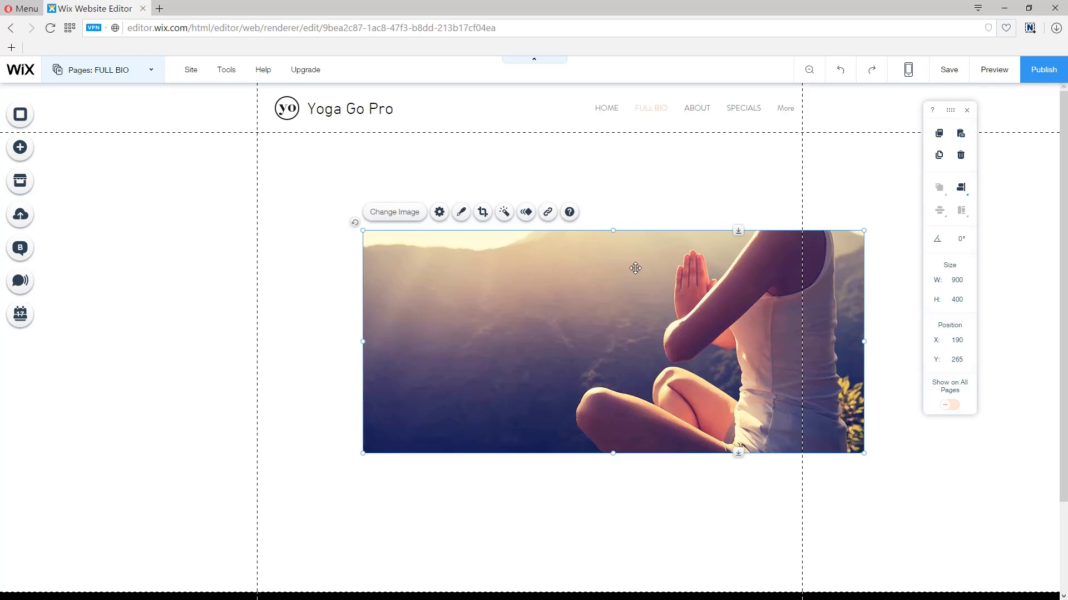
{"action": "key", "text": "Delete"}
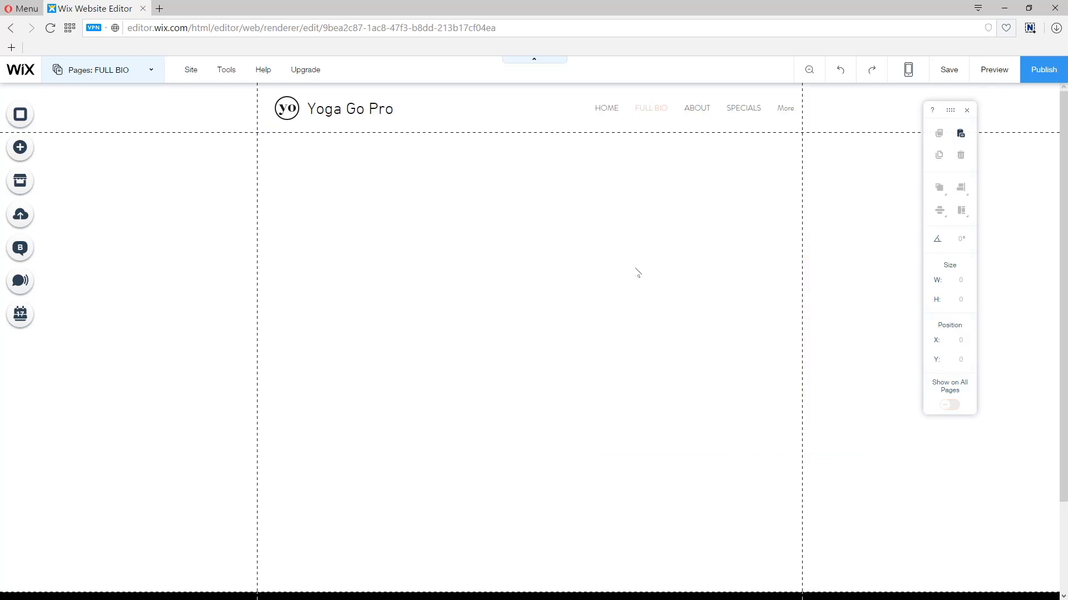
Set the FULL BIO page background to the sunset yoga meditation photo from My Images.
{"action": "left_click", "coordinate": [264, 187]}
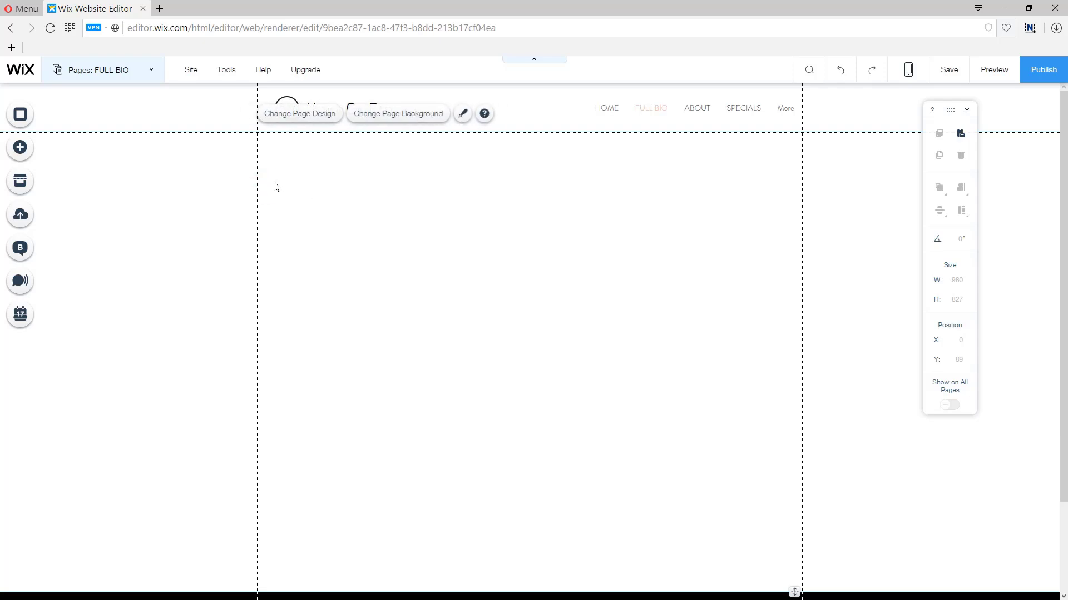
{"action": "left_click", "coordinate": [388, 114]}
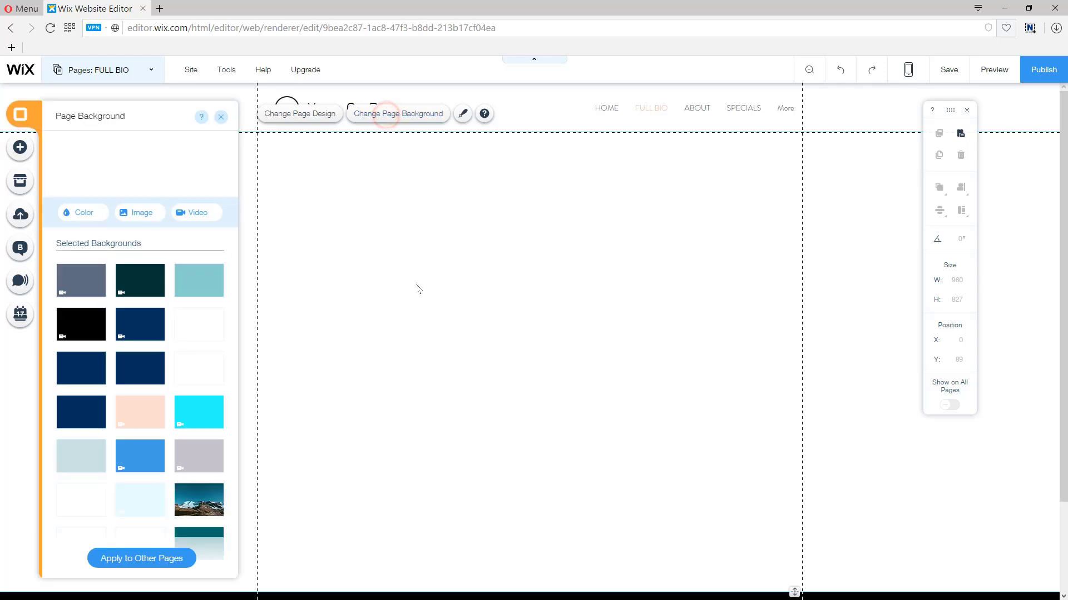
{"action": "left_click", "coordinate": [141, 214]}
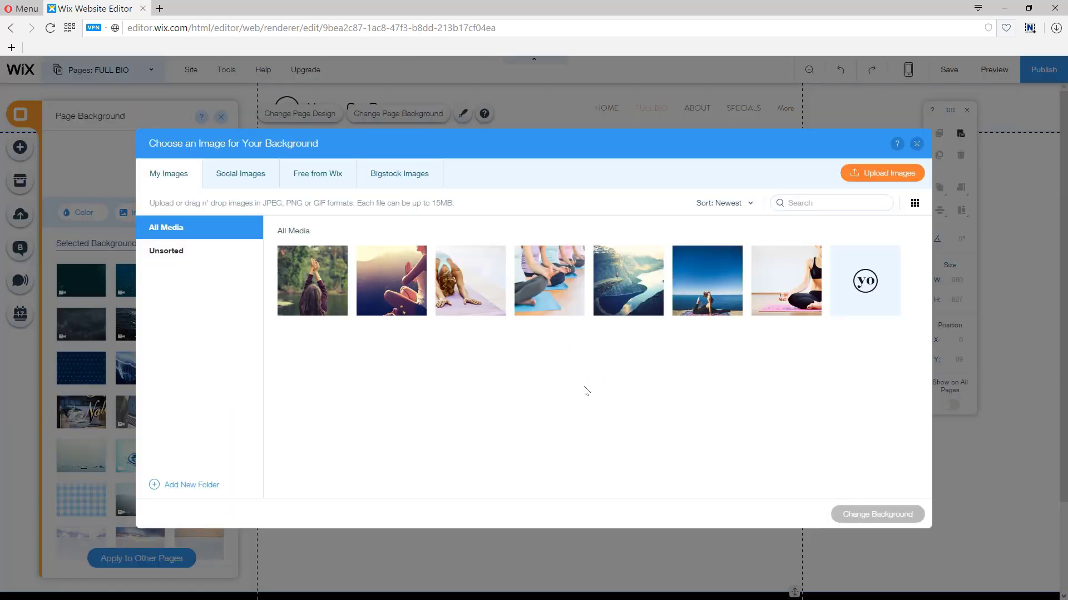
{"action": "left_click", "coordinate": [391, 281]}
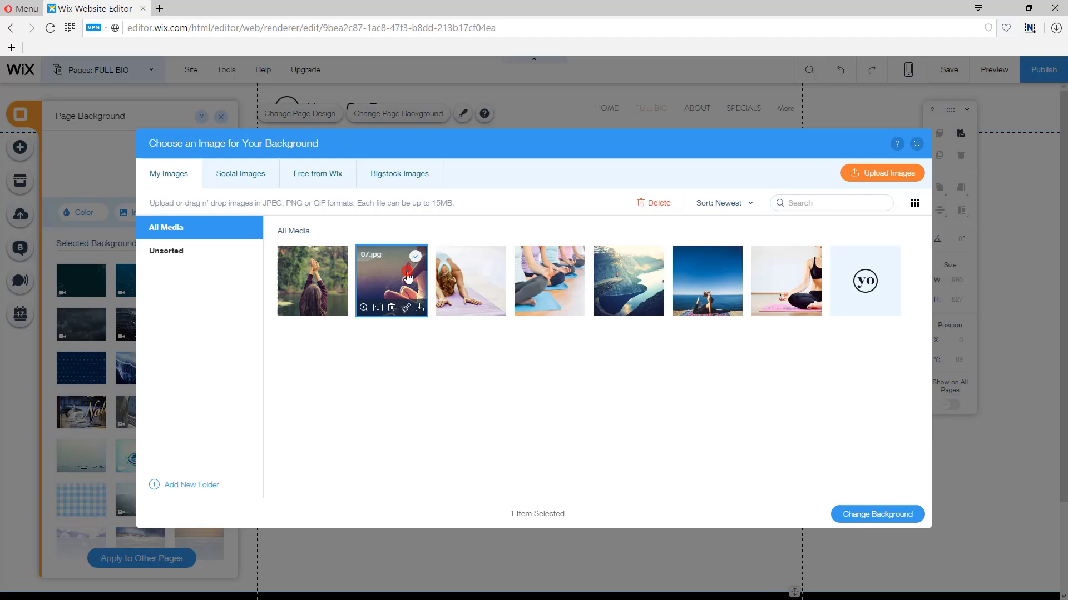
{"action": "left_click", "coordinate": [877, 514]}
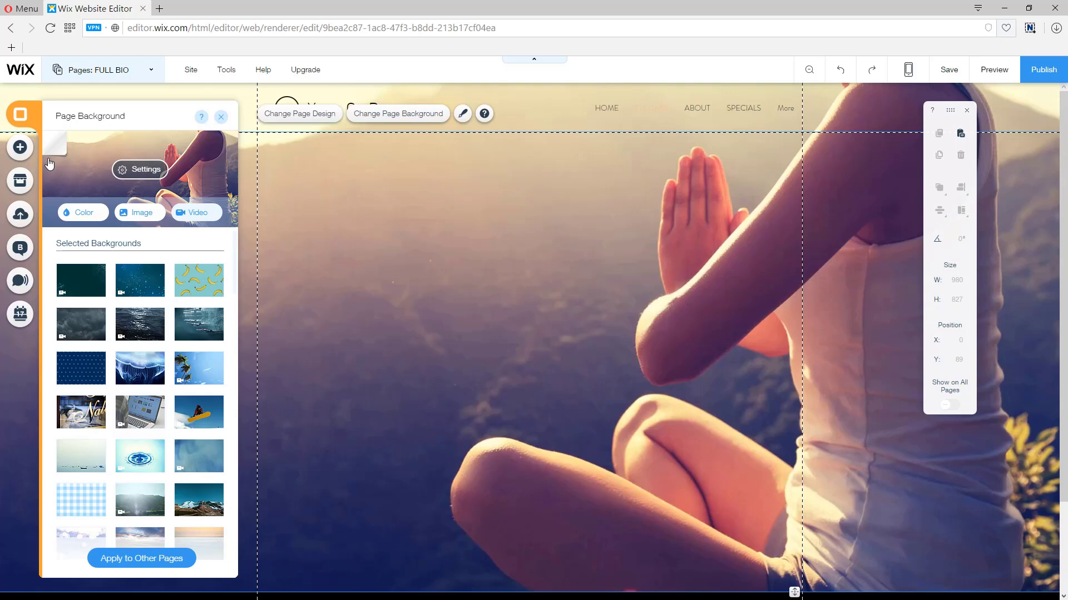
Add a light themed box to the page and resize it to about 695 × 720.
{"action": "left_click", "coordinate": [17, 145]}
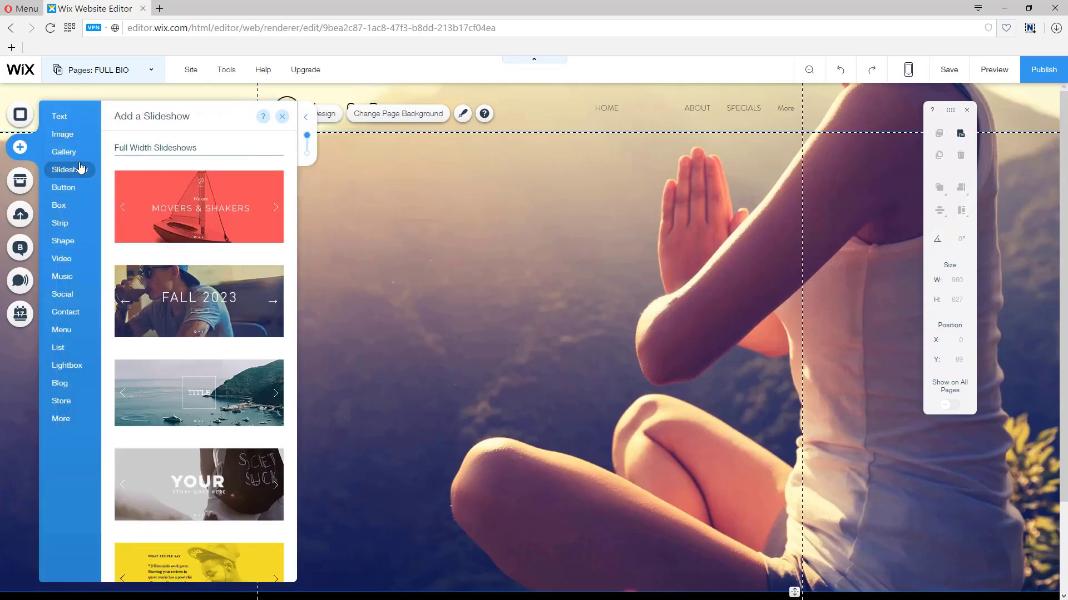
{"action": "mouse_move", "coordinate": [65, 223]}
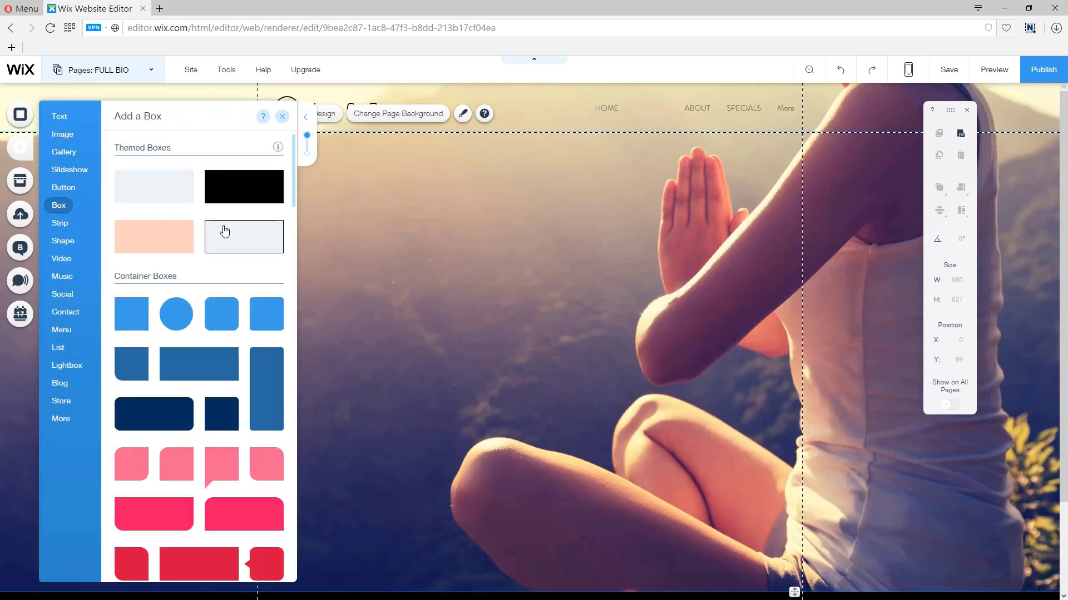
{"action": "left_click_drag", "start_coordinate": [157, 190], "coordinate": [542, 222]}
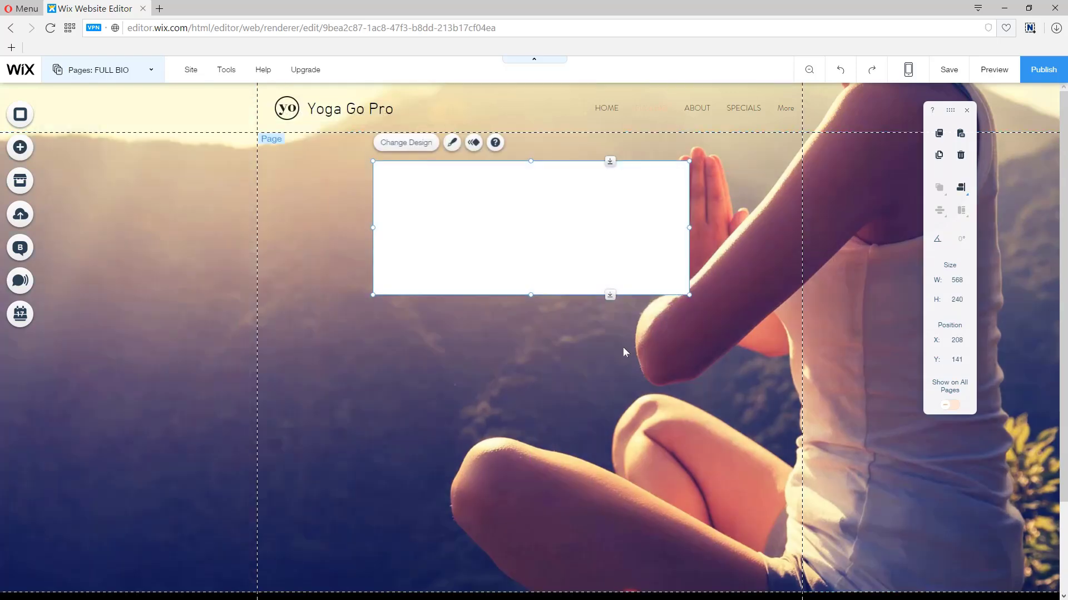
{"action": "left_click_drag", "start_coordinate": [531, 294], "coordinate": [532, 558]}
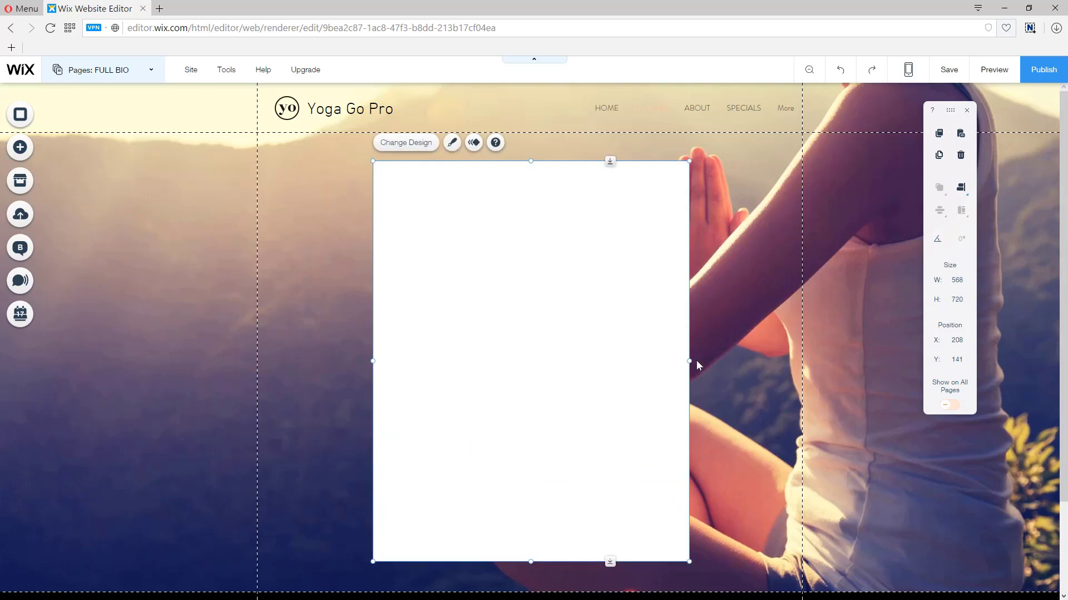
{"action": "left_click_drag", "start_coordinate": [690, 360], "coordinate": [733, 361]}
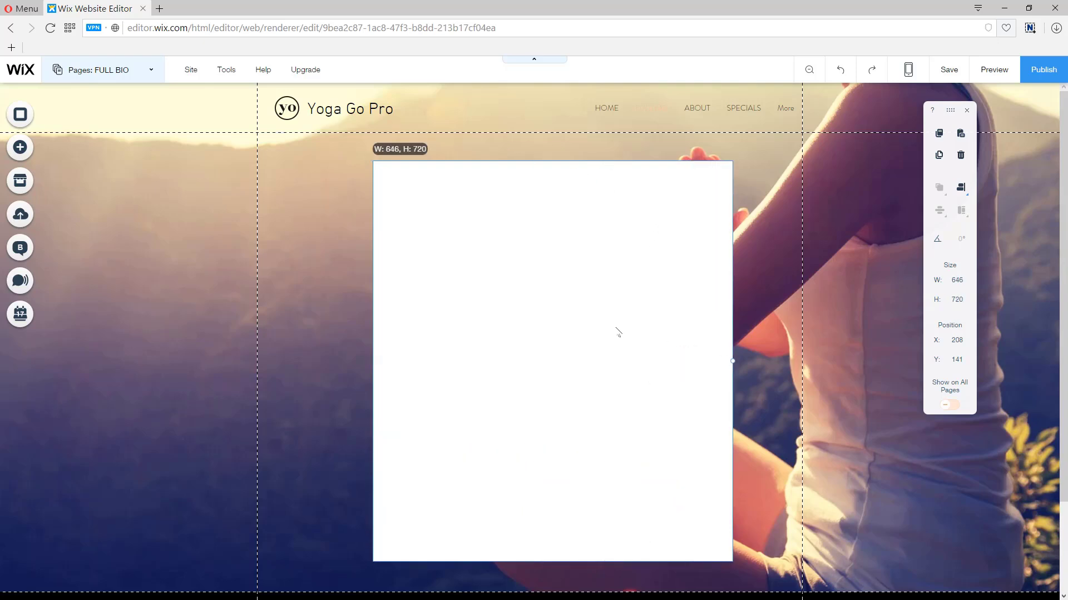
{"action": "left_click_drag", "start_coordinate": [371, 359], "coordinate": [346, 361]}
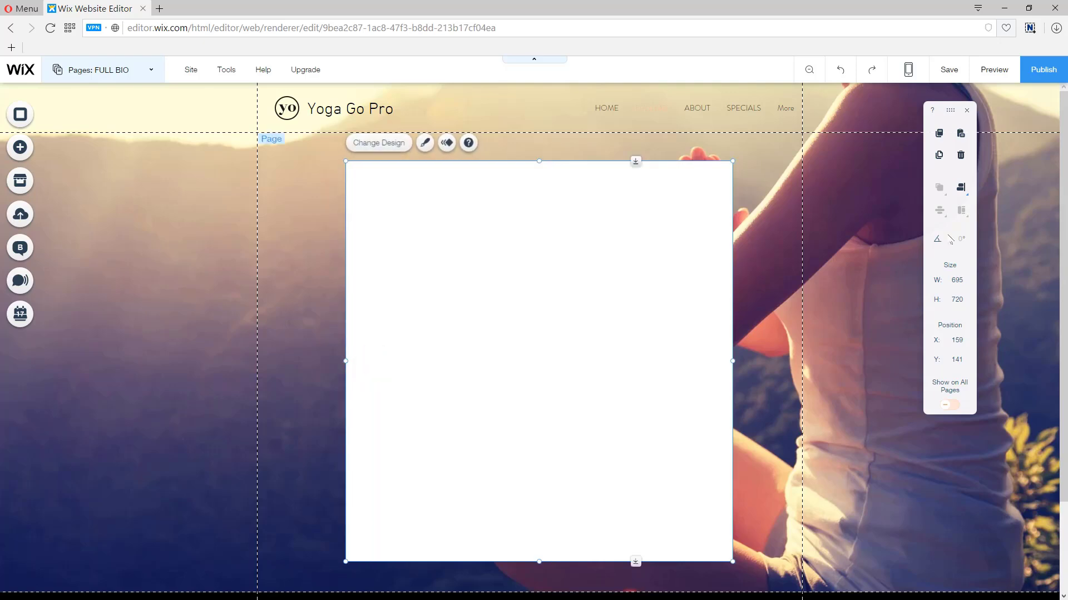
Centre the white box horizontally on the page.
{"action": "left_click", "coordinate": [960, 187]}
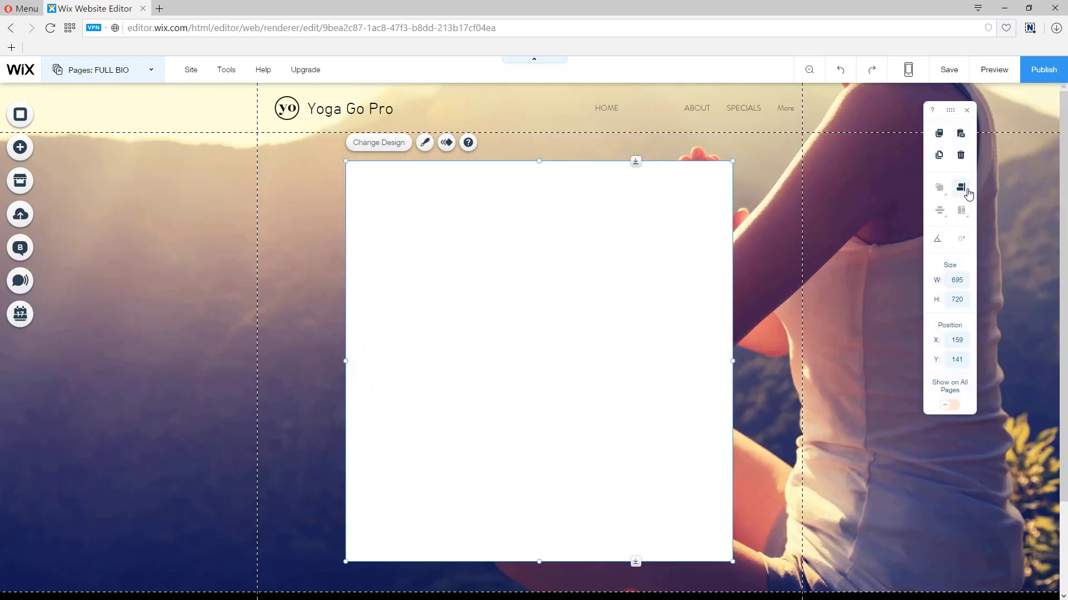
{"action": "left_click", "coordinate": [966, 191]}
{"action": "left_click", "coordinate": [941, 187]}
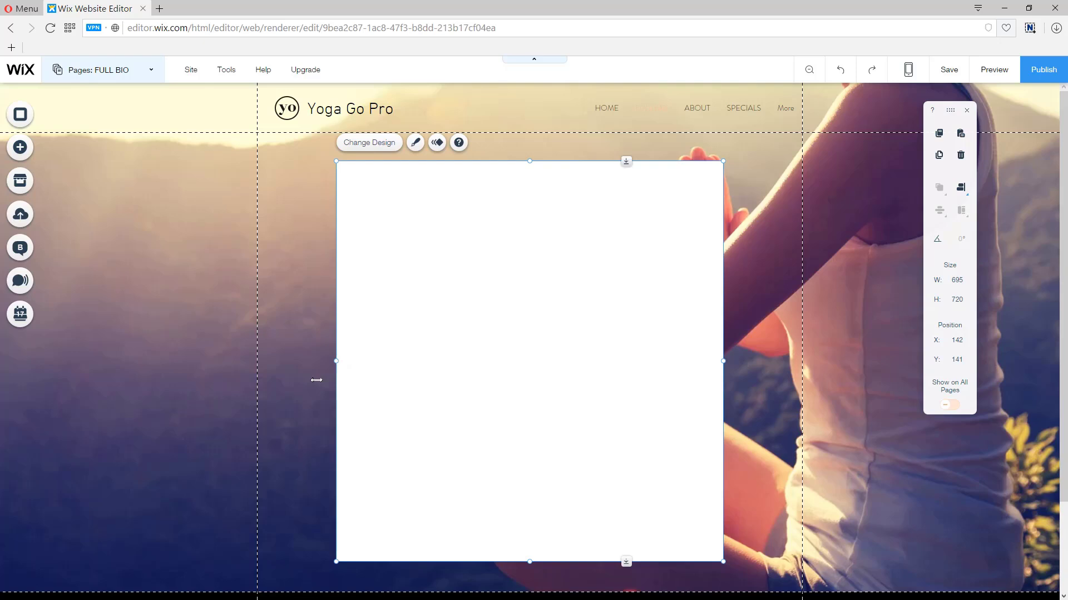
{"action": "left_click", "coordinate": [534, 111]}
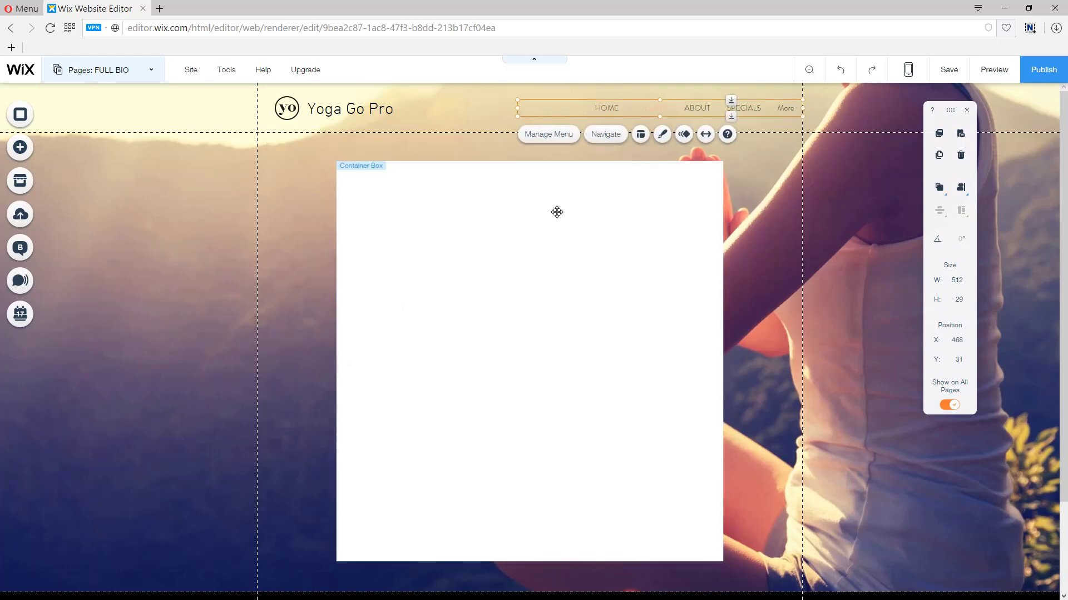
Go to the HOME page and scroll down to the About Me section.
{"action": "left_click", "coordinate": [113, 69]}
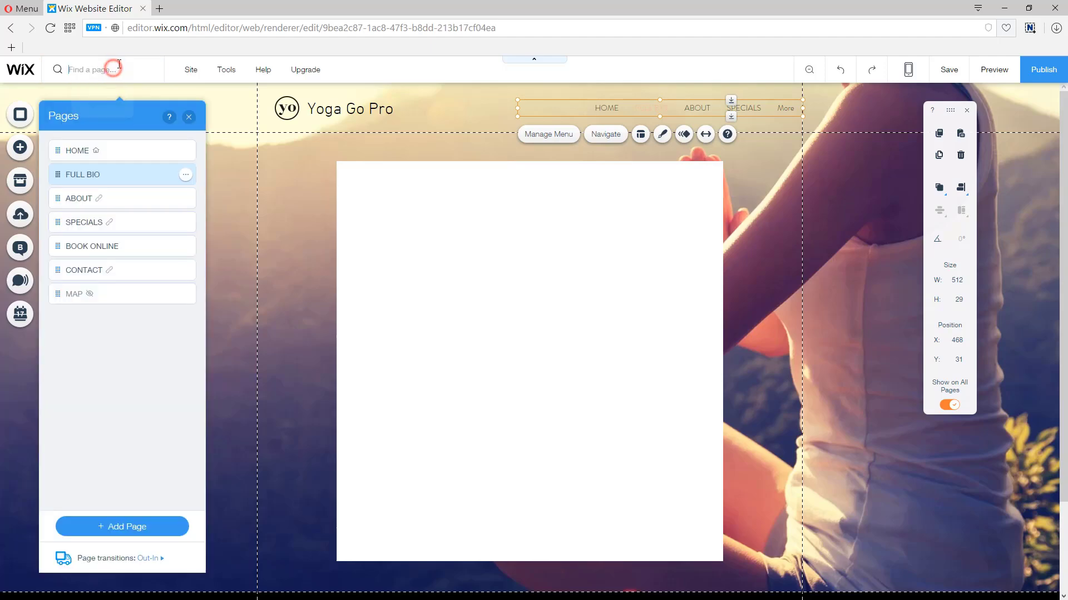
{"action": "left_click", "coordinate": [111, 151]}
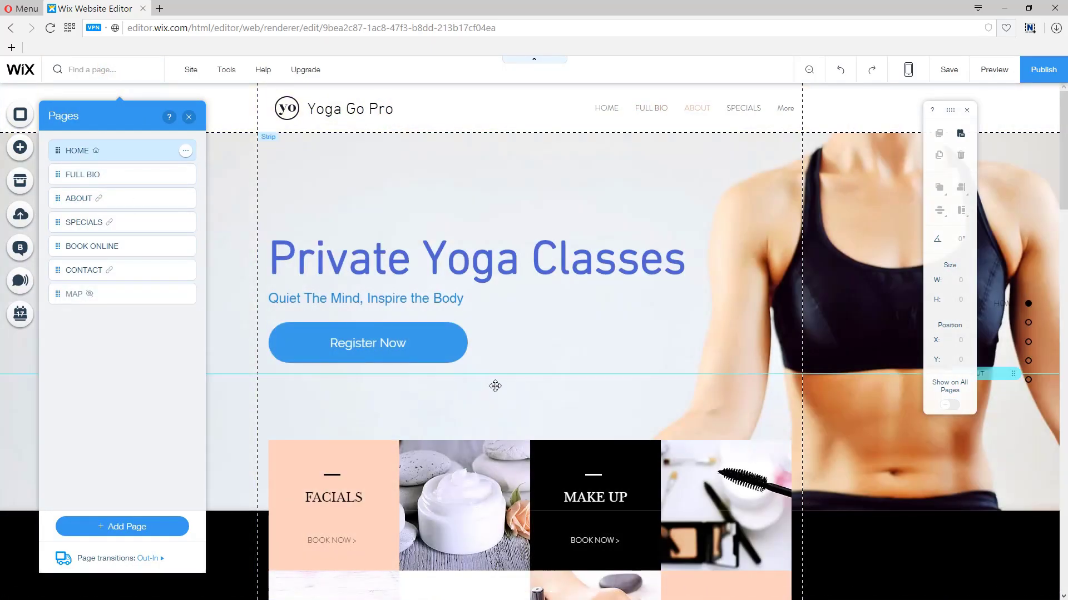
{"action": "scroll", "coordinate": [492, 383], "scroll_direction": "down", "scroll_amount": 6}
{"action": "scroll", "coordinate": [492, 384], "scroll_direction": "down", "scroll_amount": 2}
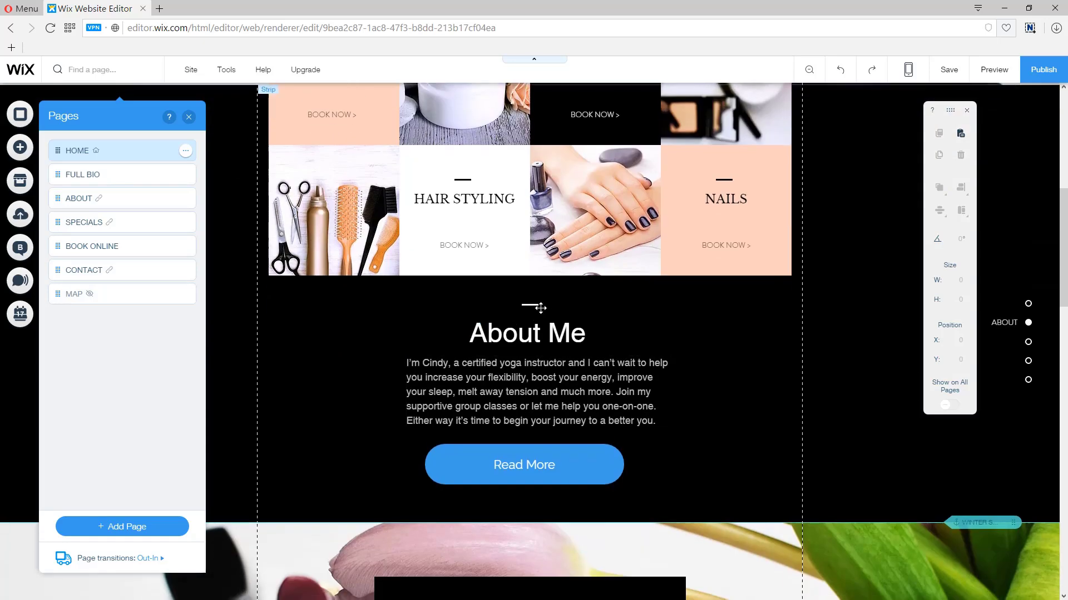
Copy the About Me divider, heading and paragraph, then switch back to FULL BIO.
{"action": "left_click", "coordinate": [530, 304]}
{"action": "left_click", "coordinate": [538, 332], "text": "shift"}
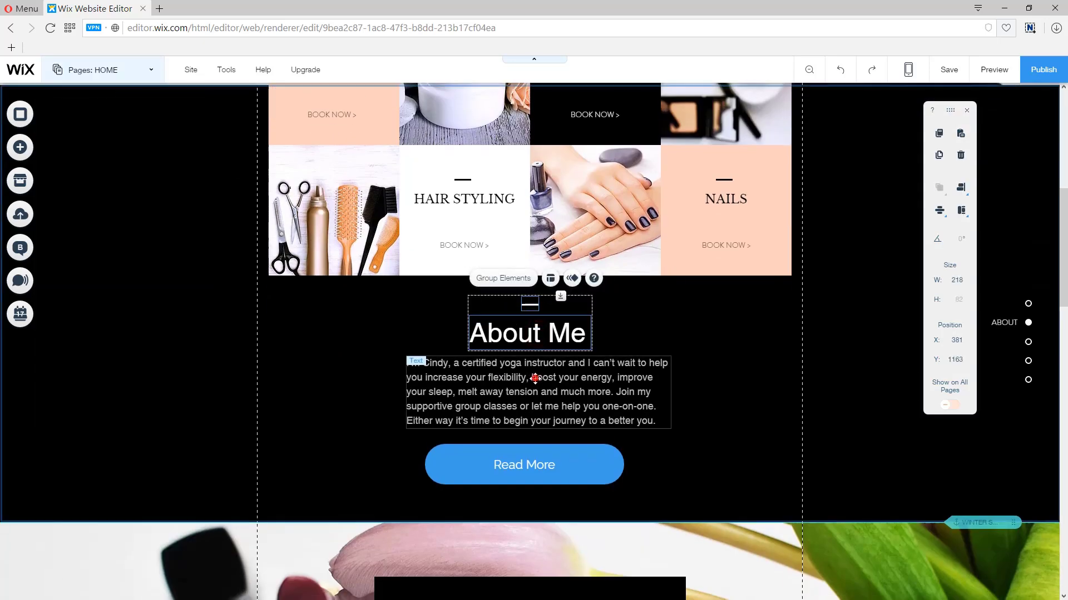
{"action": "left_click", "coordinate": [531, 389], "text": "shift"}
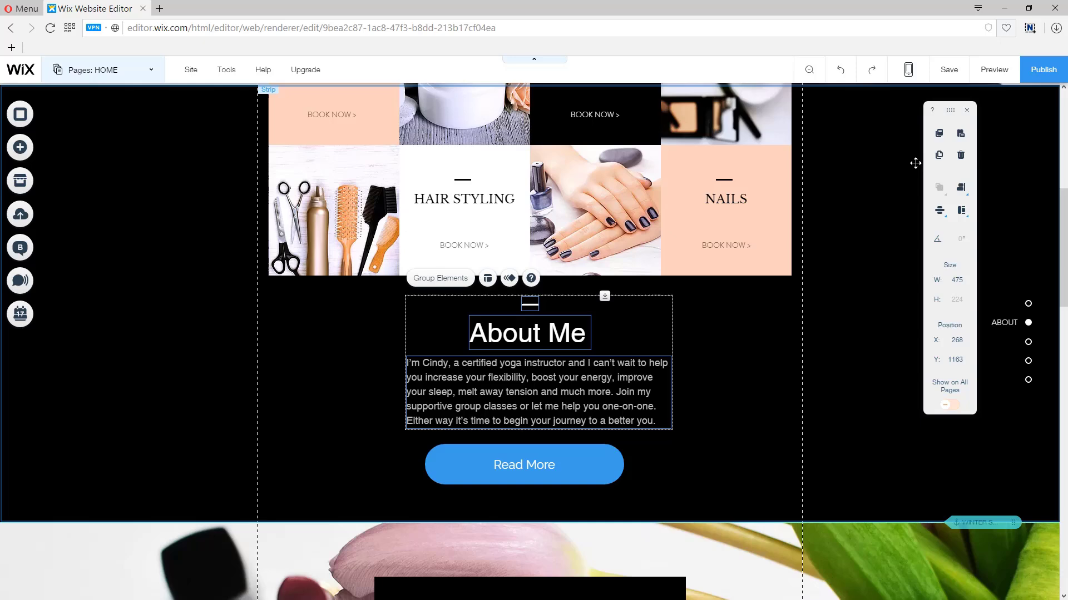
{"action": "left_click", "coordinate": [939, 134]}
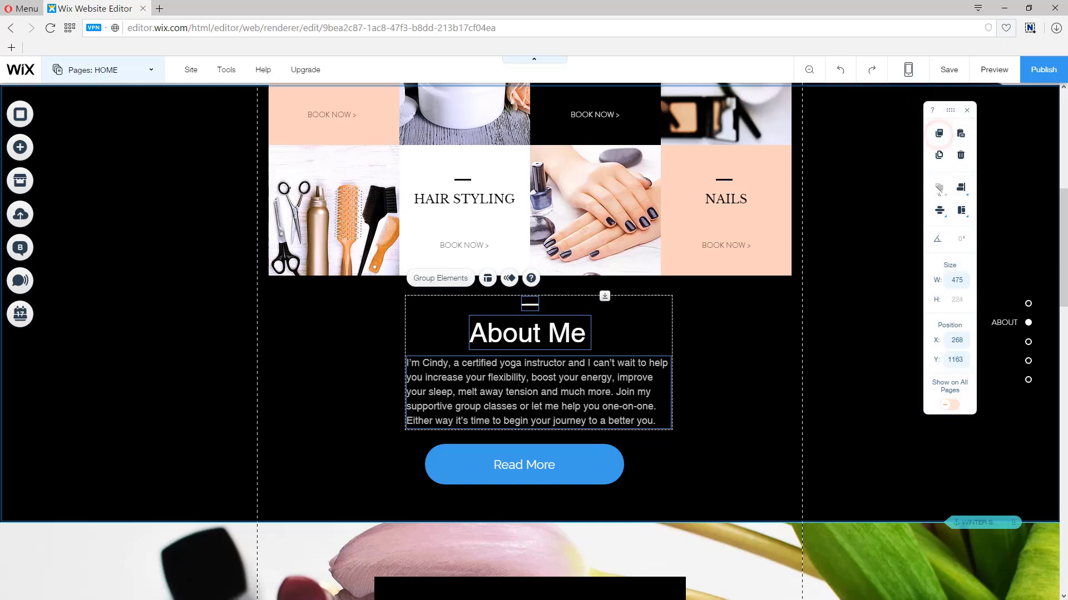
{"action": "left_click", "coordinate": [119, 75]}
{"action": "left_click", "coordinate": [106, 181]}
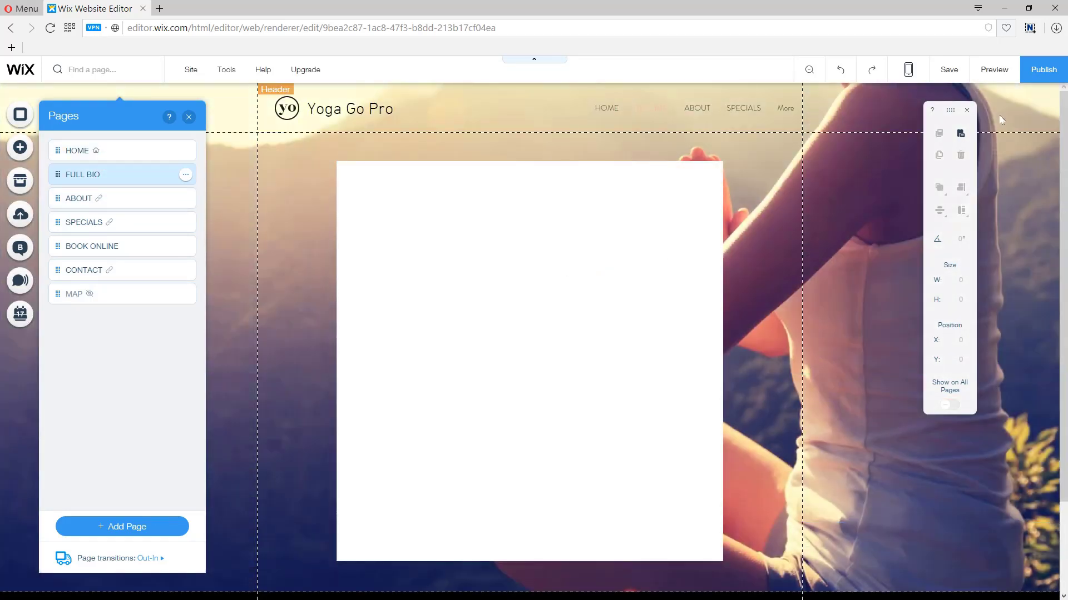
Paste the About Me elements into the white box and make the divider a thick black line.
{"action": "left_click", "coordinate": [960, 134]}
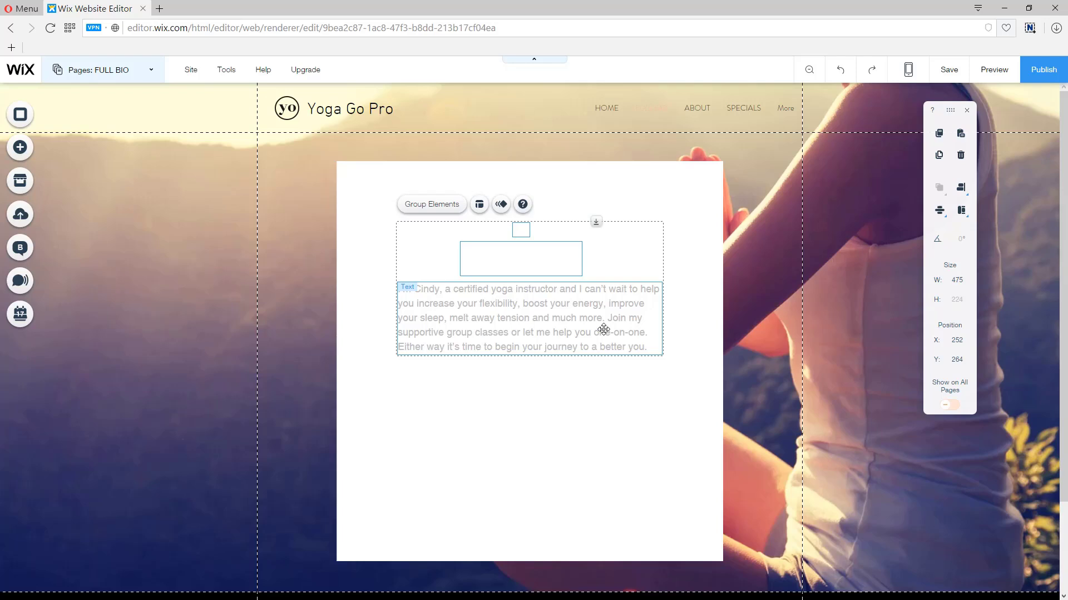
{"action": "key", "text": "Escape"}
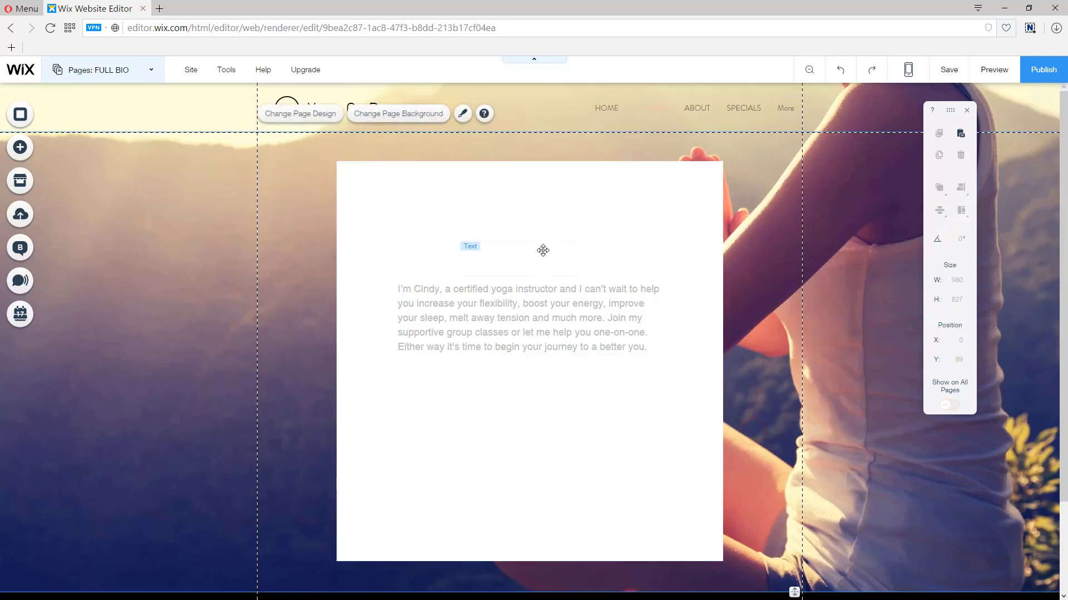
{"action": "left_click", "coordinate": [526, 229]}
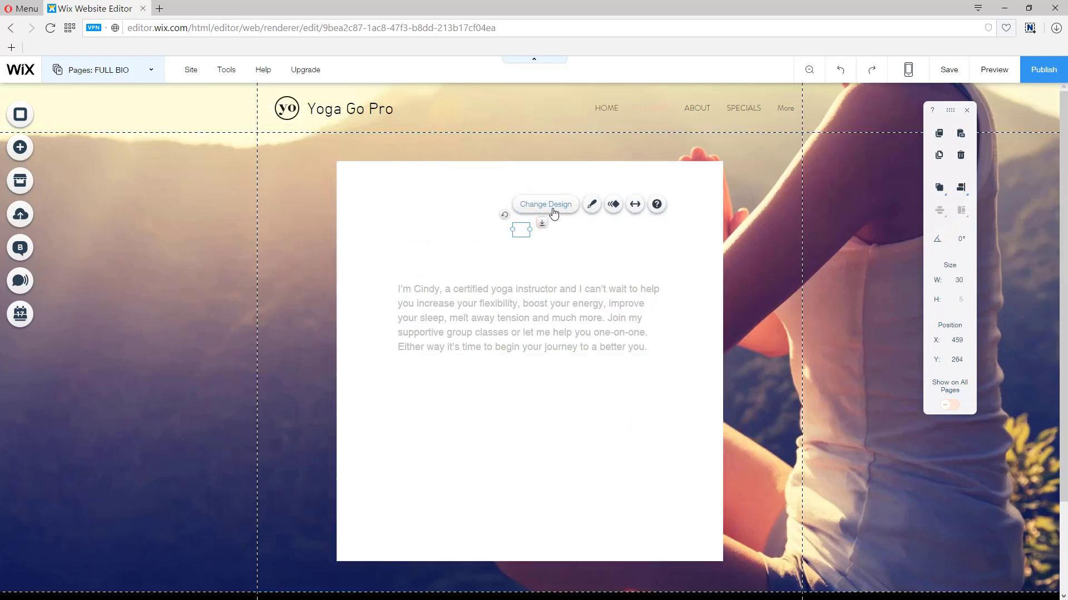
{"action": "left_click", "coordinate": [590, 206]}
{"action": "left_click", "coordinate": [589, 207]}
{"action": "left_click", "coordinate": [591, 205]}
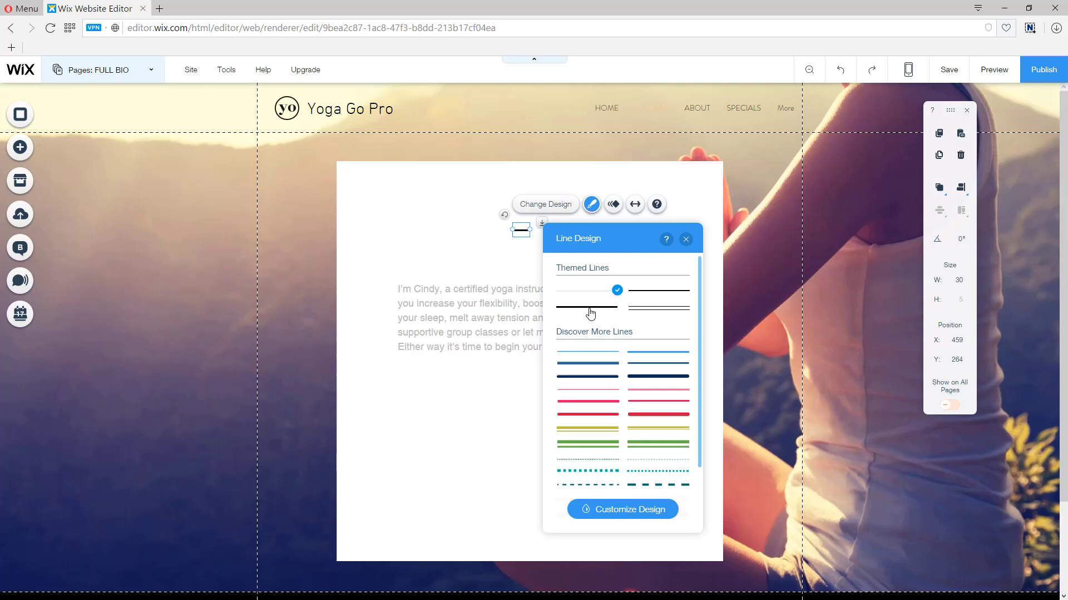
{"action": "left_click", "coordinate": [586, 307]}
Colour the About Me heading purple #6F3E96.
{"action": "left_click", "coordinate": [529, 260]}
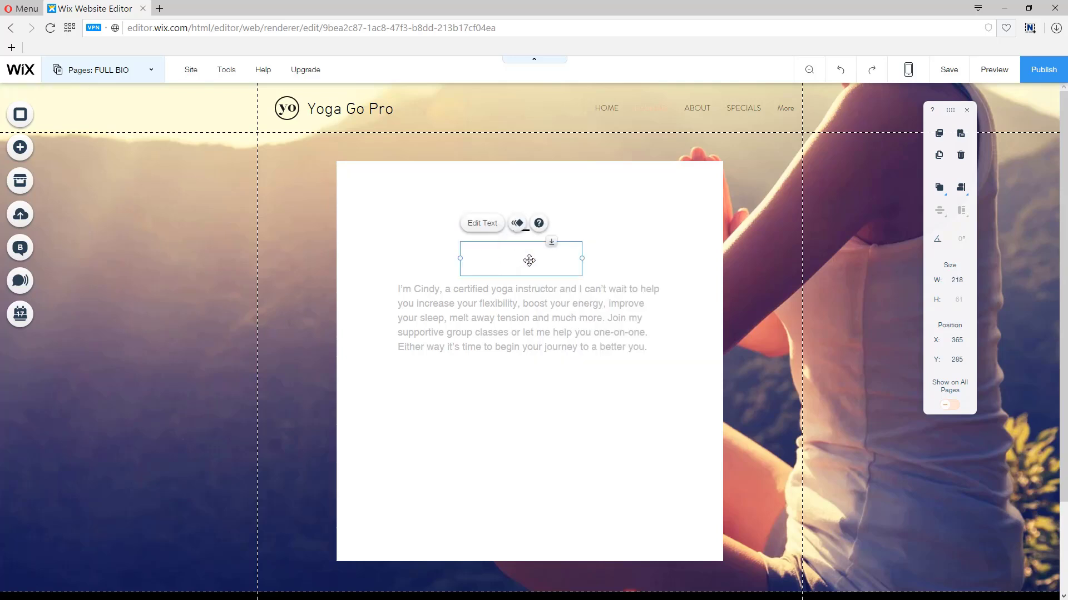
{"action": "left_click", "coordinate": [481, 223]}
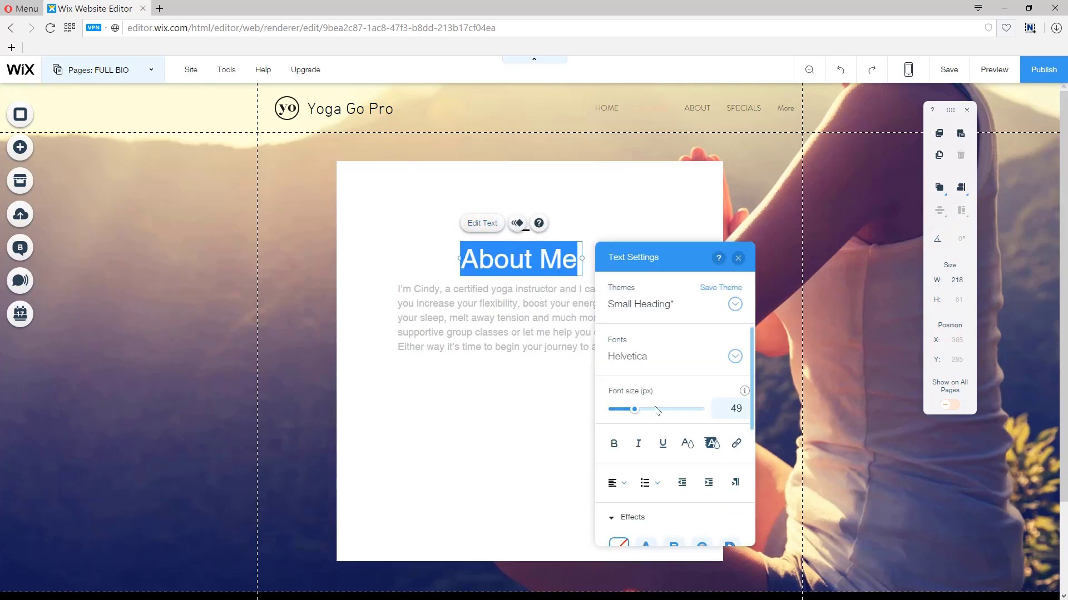
{"action": "left_click", "coordinate": [687, 443]}
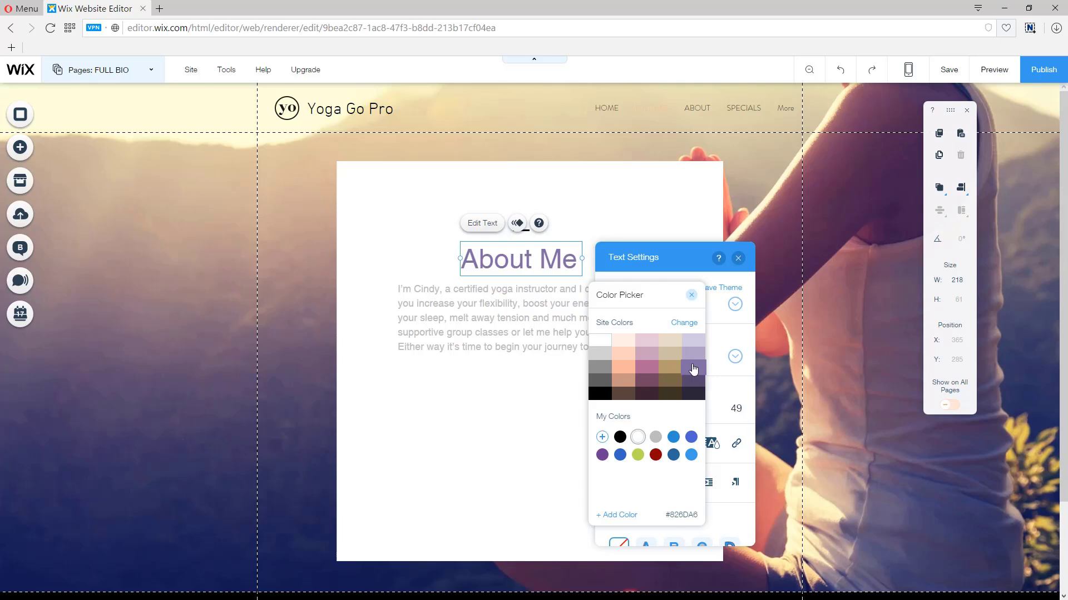
{"action": "left_click", "coordinate": [602, 454]}
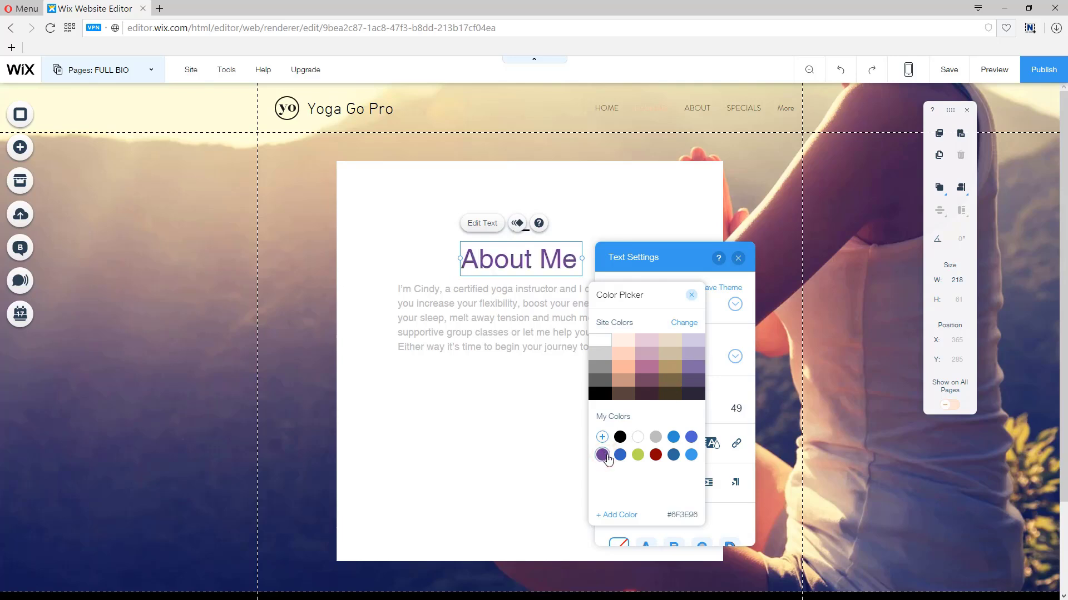
{"action": "left_click", "coordinate": [693, 296]}
{"action": "left_click", "coordinate": [738, 258]}
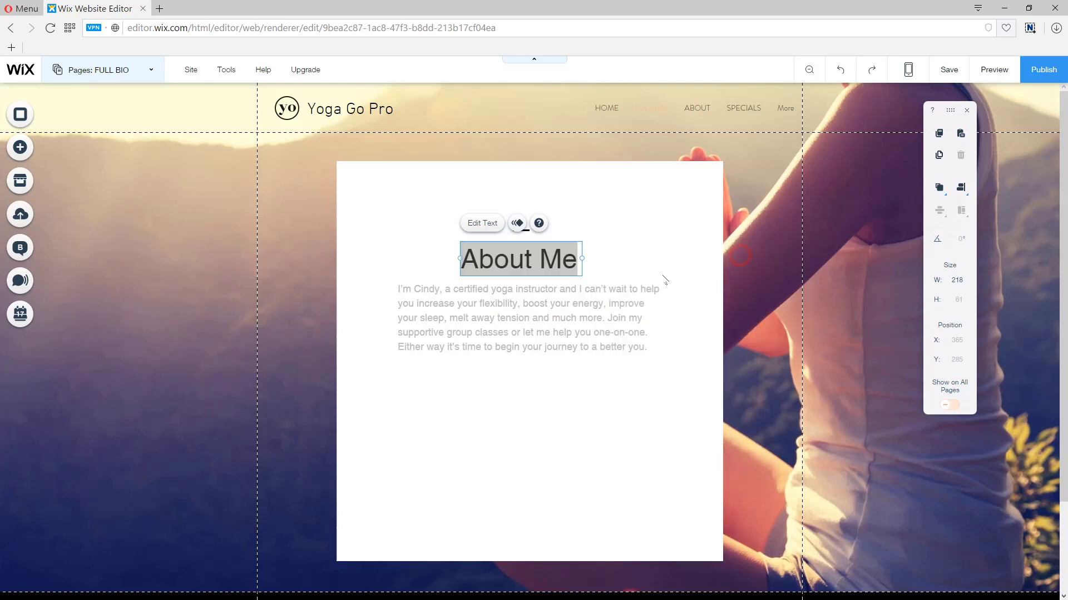
Colour the bio paragraph dark grey #5E5E5E and nudge it right to X 255, Y 357.
{"action": "left_click", "coordinate": [528, 307]}
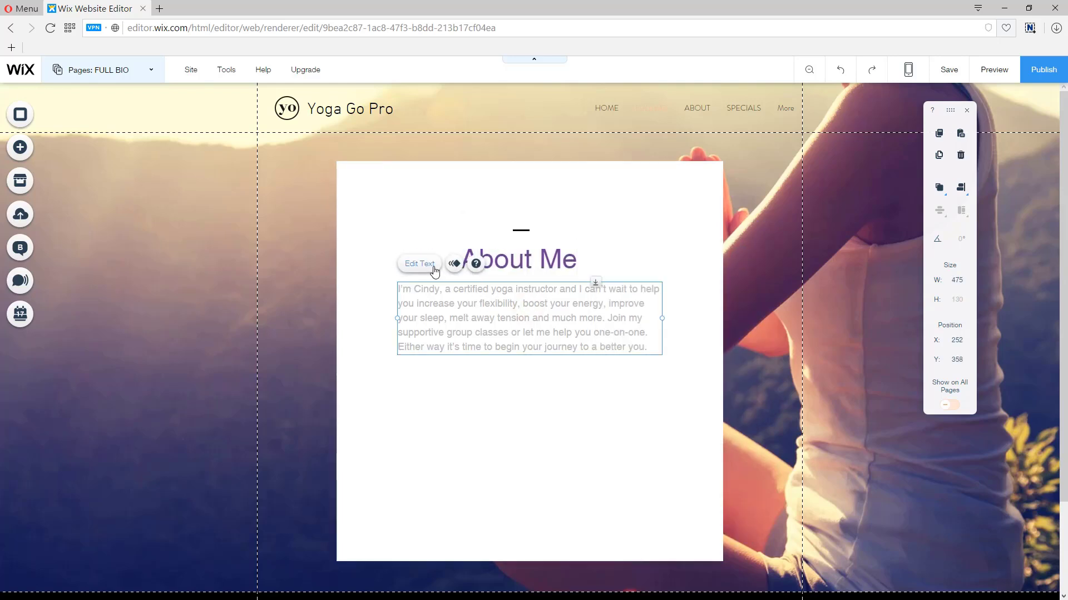
{"action": "left_click", "coordinate": [412, 265]}
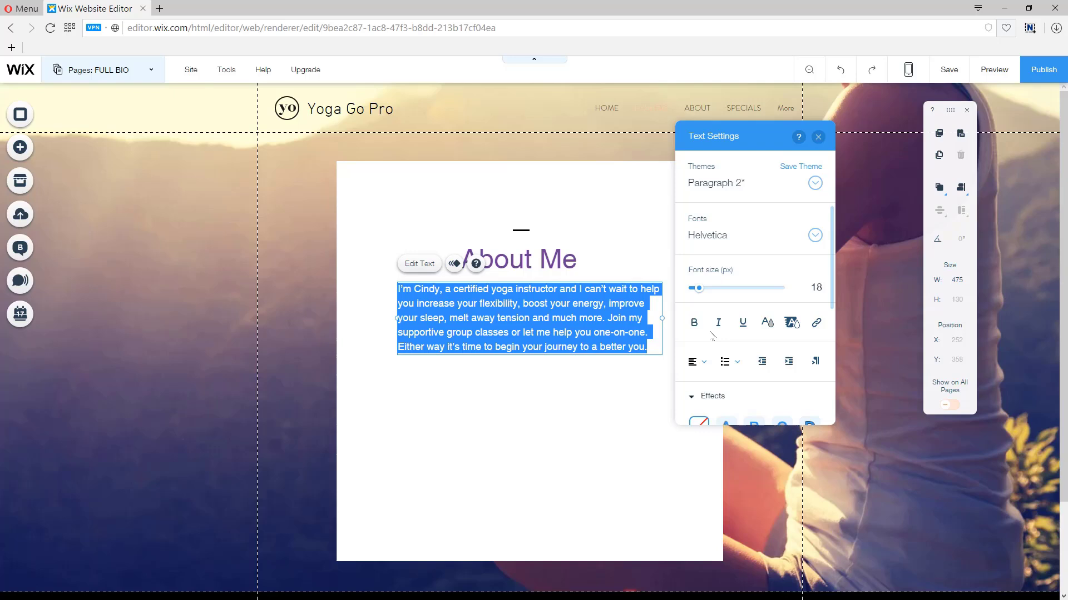
{"action": "left_click", "coordinate": [766, 324]}
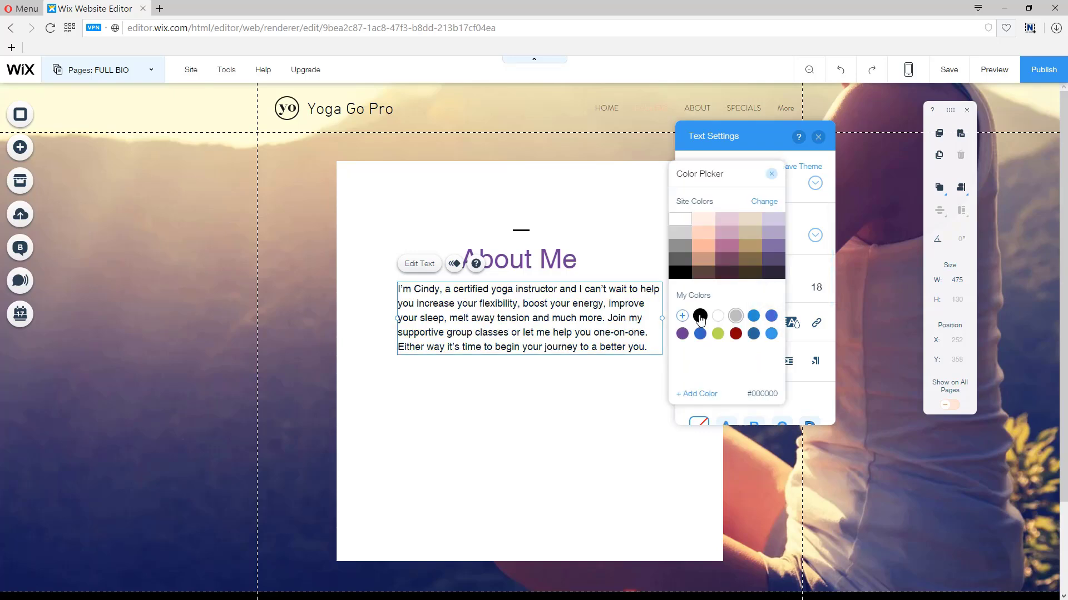
{"action": "left_click", "coordinate": [680, 260]}
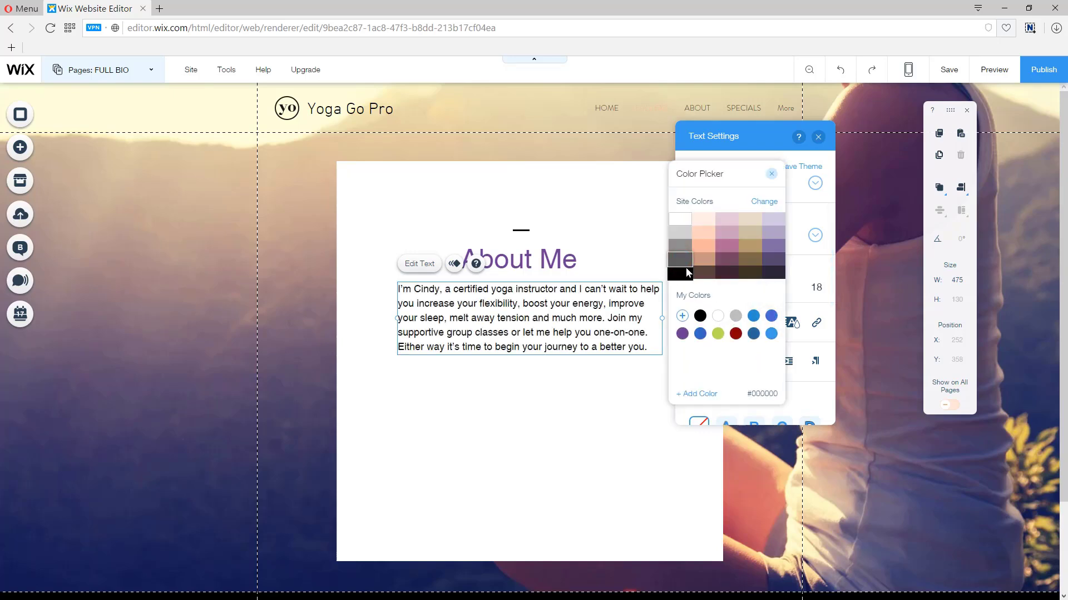
{"action": "left_click", "coordinate": [773, 177]}
{"action": "left_click", "coordinate": [818, 136]}
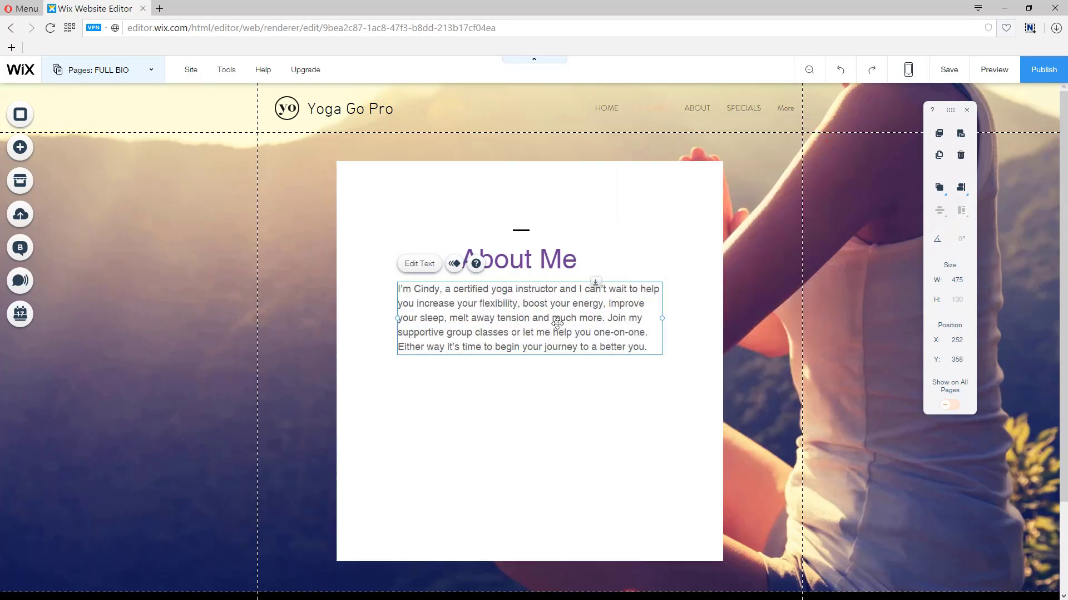
{"action": "left_click_drag", "start_coordinate": [523, 342], "coordinate": [524, 341]}
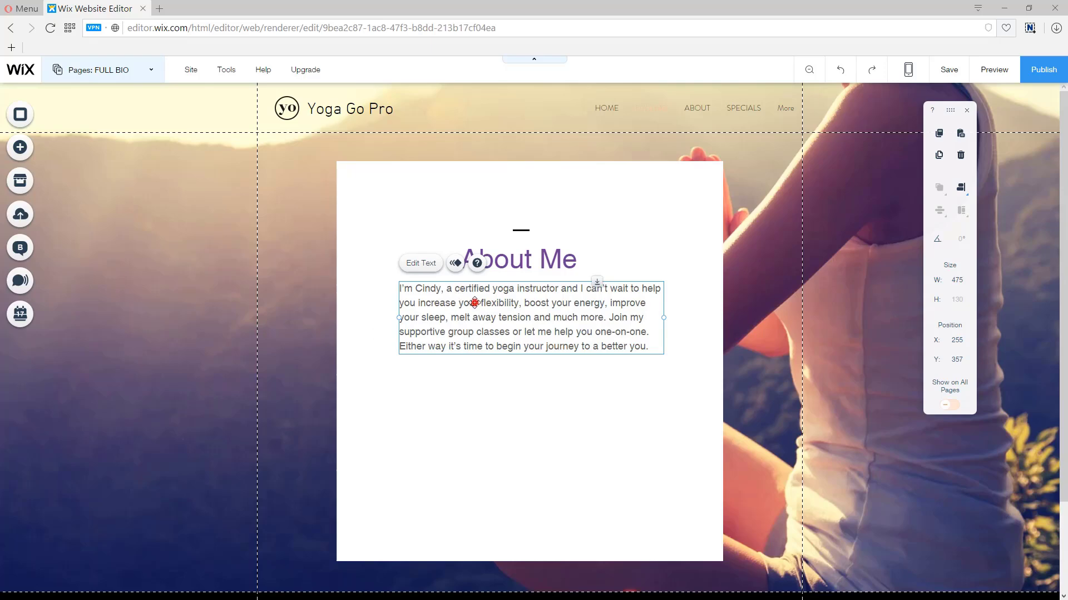
Paste the bio plus a Lorem Ipsum paragraph into the text box and set it all in Helvetica.
{"action": "left_click", "coordinate": [418, 263]}
{"action": "type", "text": "I’m Cindy, a certified yoga instructor and I can’t wait to help you increase your flexibility, boost your energy, improve your sleep, melt away tension and much more. Join my supportive group classes or let me help you one-on-one. Either way it’s time to begin your journey to a better you.  is simply dummy text of the printing and typesetting industry. Lorem Ipsum has been the industry’s standard dummy text ever since the 1500s, when an unknown printer took a galley of type and scrambled it to make a type specimen book. It has survived not only five centuries, but also the leap into electronic typesetting, remaining essentially unchanged. It was popularised in the 1960s with the release of Letraset sheets containing Lorem Ipsum passages, and more recently with desktop publishing software like Aldus PageMaker including versions of Lorem Ipsum."}
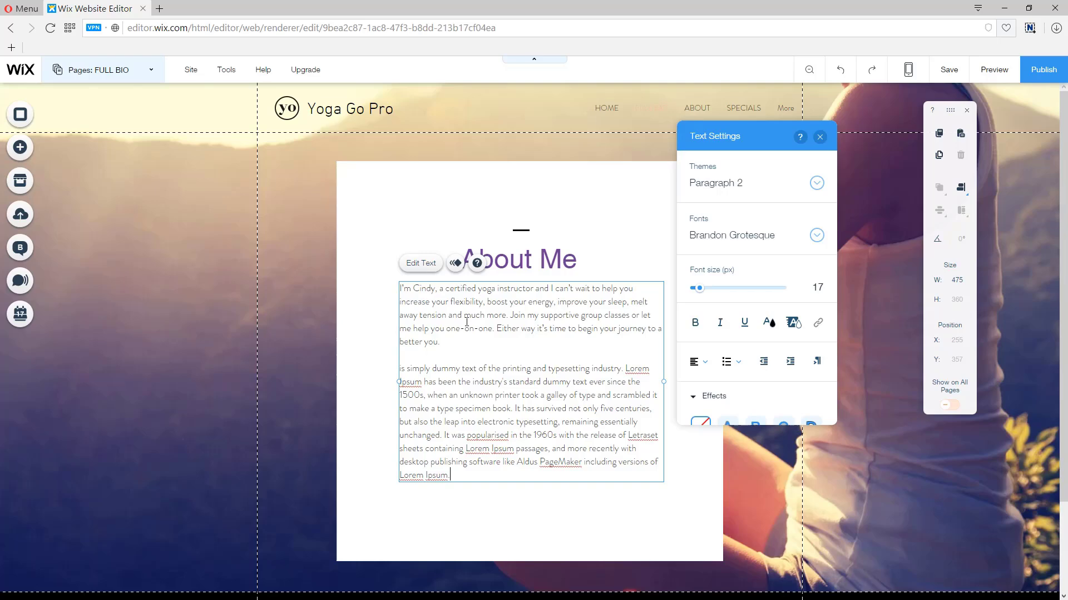
{"action": "key", "text": "ctrl+a"}
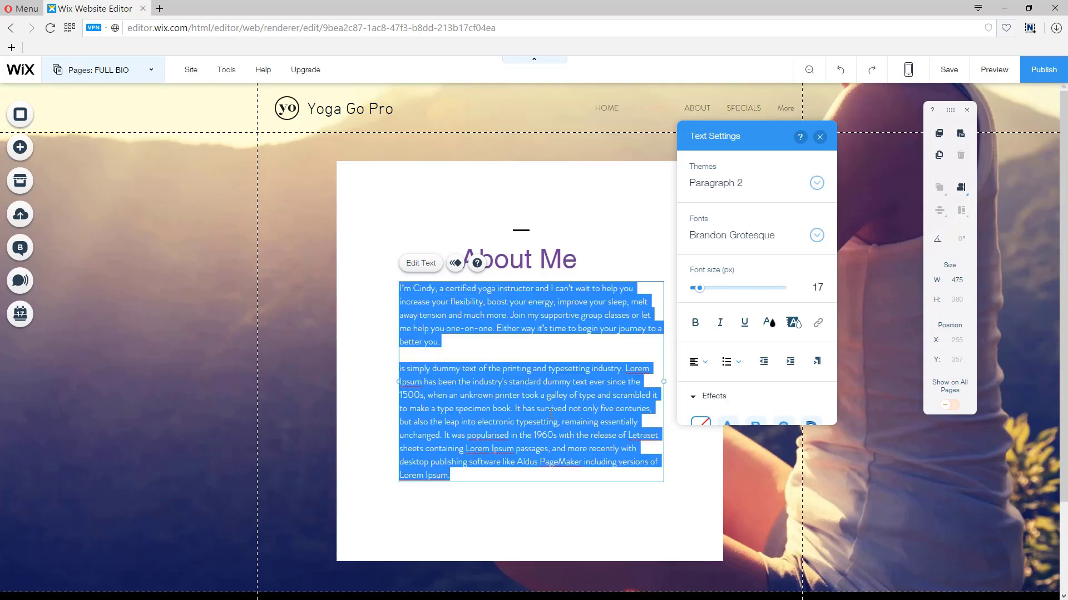
{"action": "left_click", "coordinate": [817, 235]}
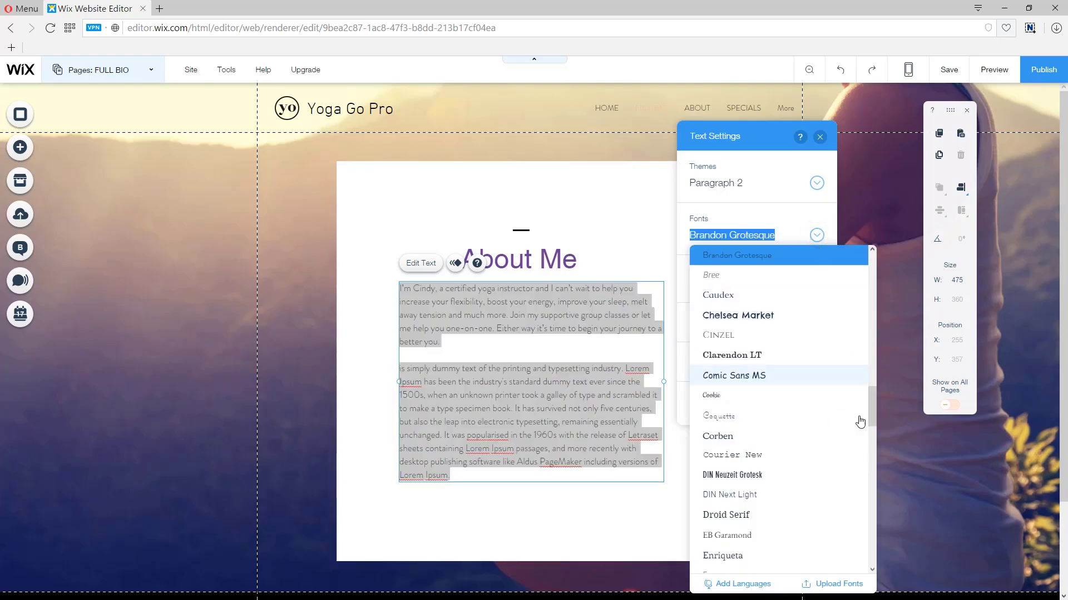
{"action": "left_click_drag", "start_coordinate": [872, 407], "coordinate": [870, 416]}
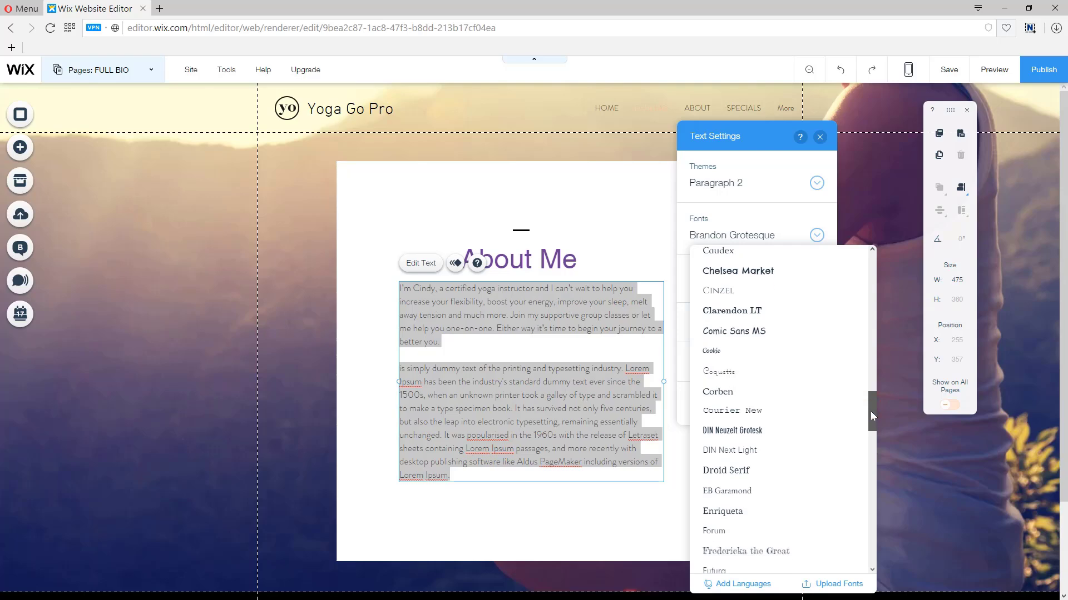
{"action": "scroll", "coordinate": [766, 418], "scroll_direction": "down", "scroll_amount": 4}
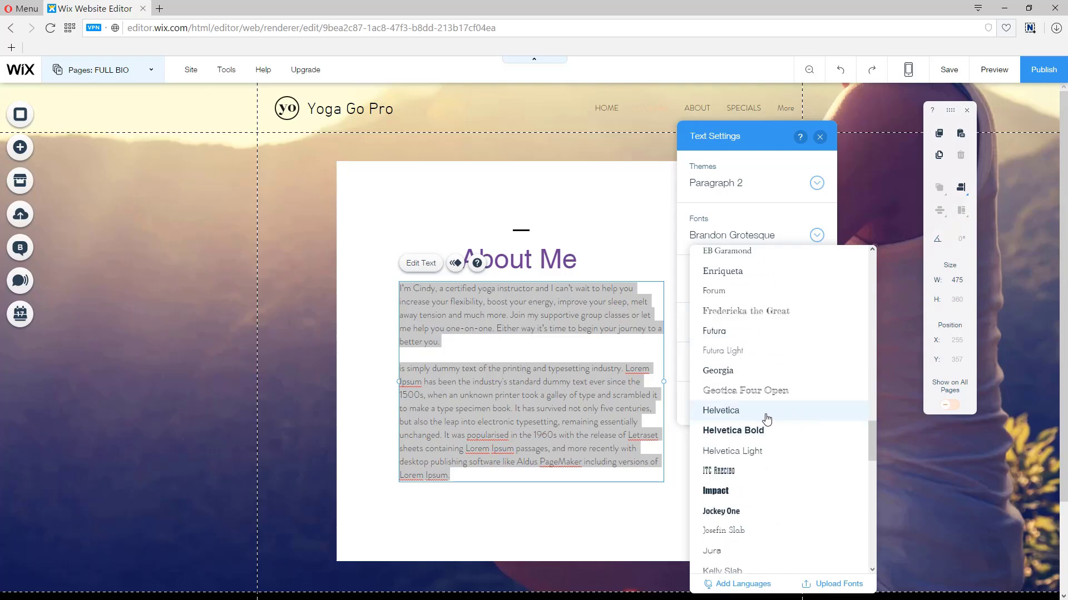
{"action": "left_click", "coordinate": [766, 418]}
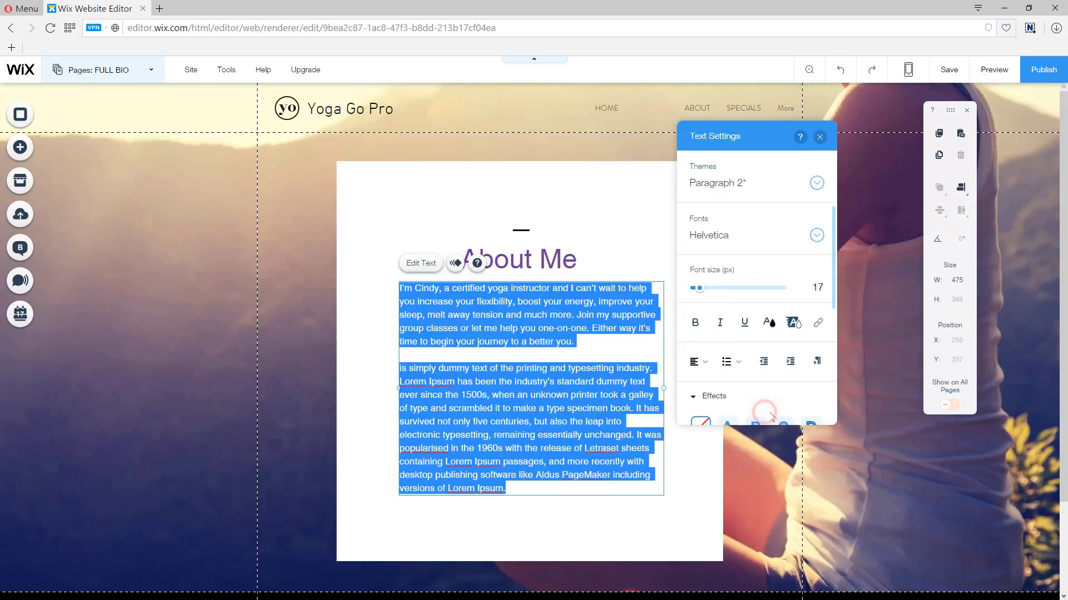
{"action": "left_click", "coordinate": [691, 539]}
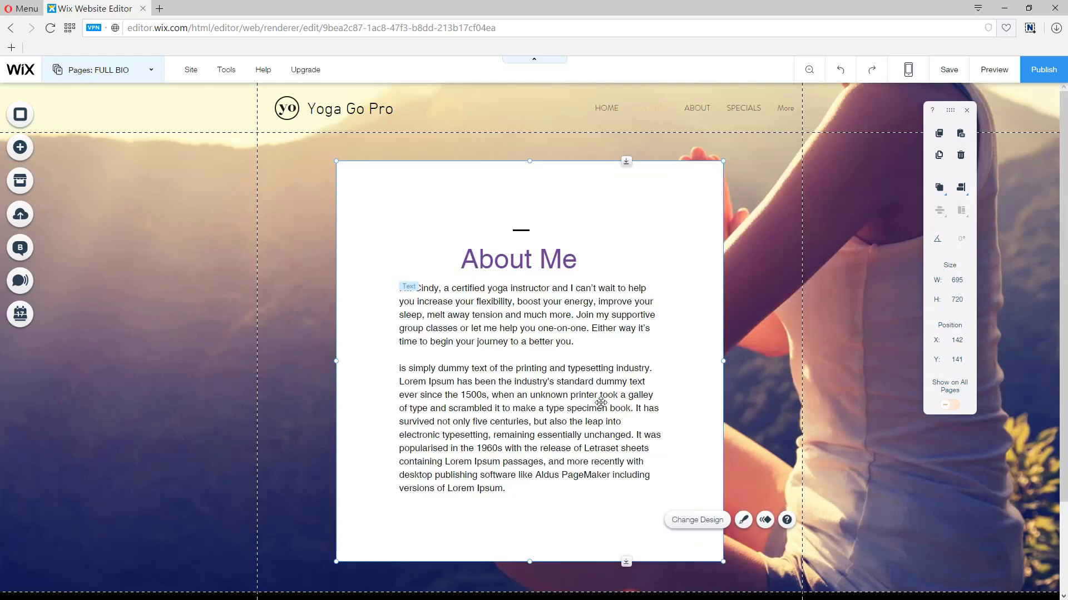
Move the divider, About Me heading and both paragraphs up together to Y 194.
{"action": "scroll", "coordinate": [601, 402], "scroll_direction": "down", "scroll_amount": 1}
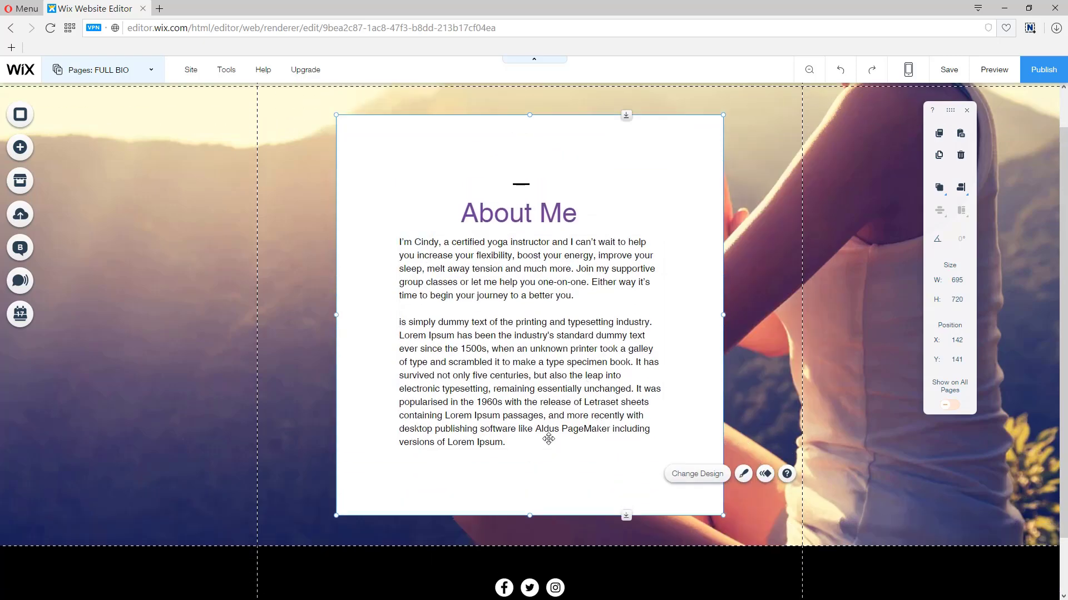
{"action": "left_click", "coordinate": [533, 414]}
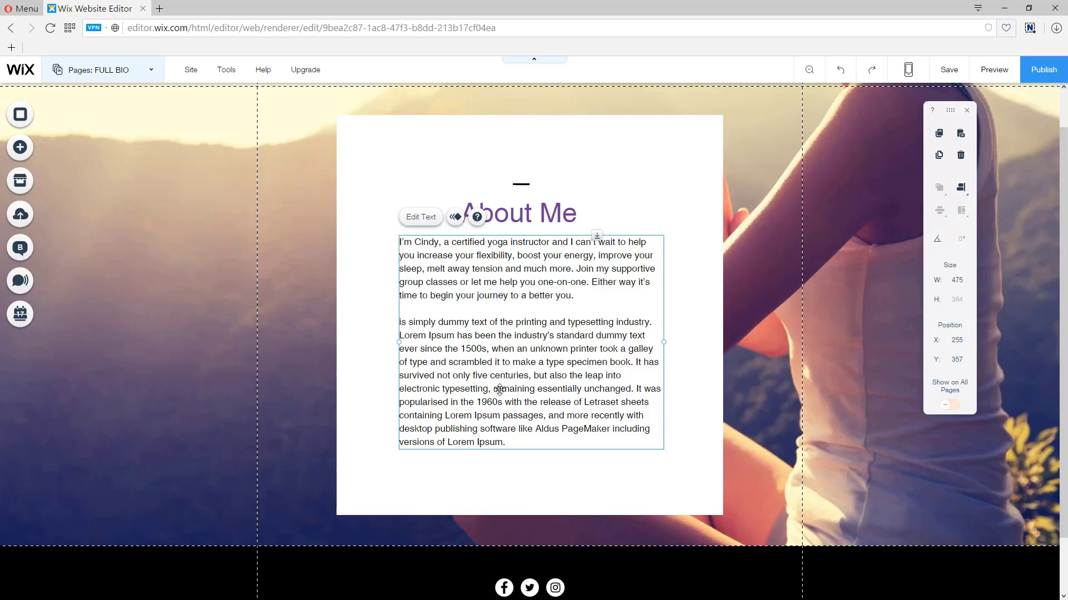
{"action": "left_click", "coordinate": [522, 184]}
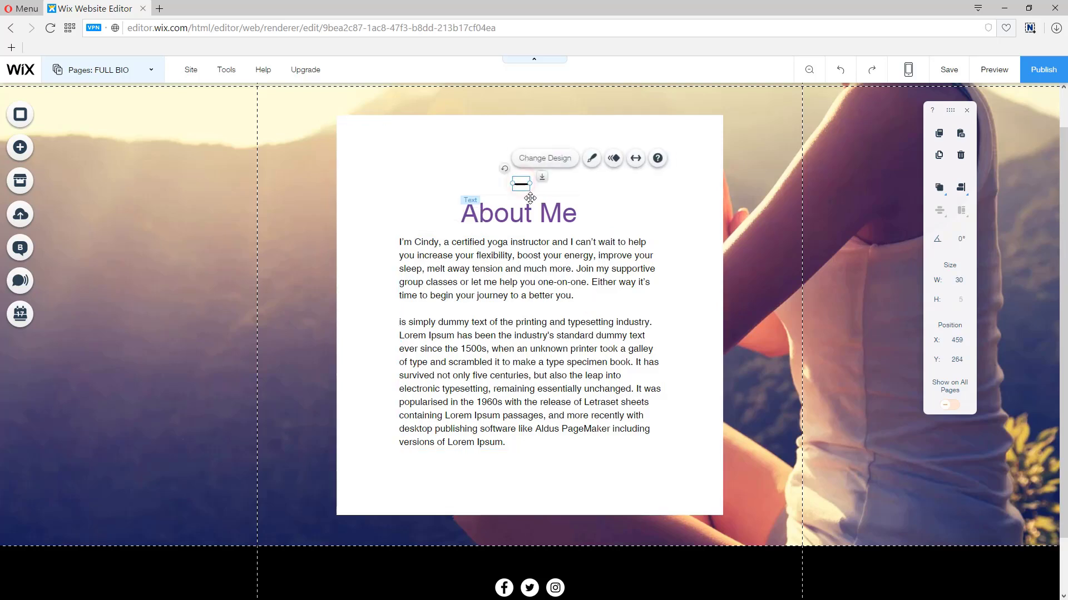
{"action": "left_click", "coordinate": [528, 208], "text": "shift"}
{"action": "left_click", "coordinate": [542, 266], "text": "shift"}
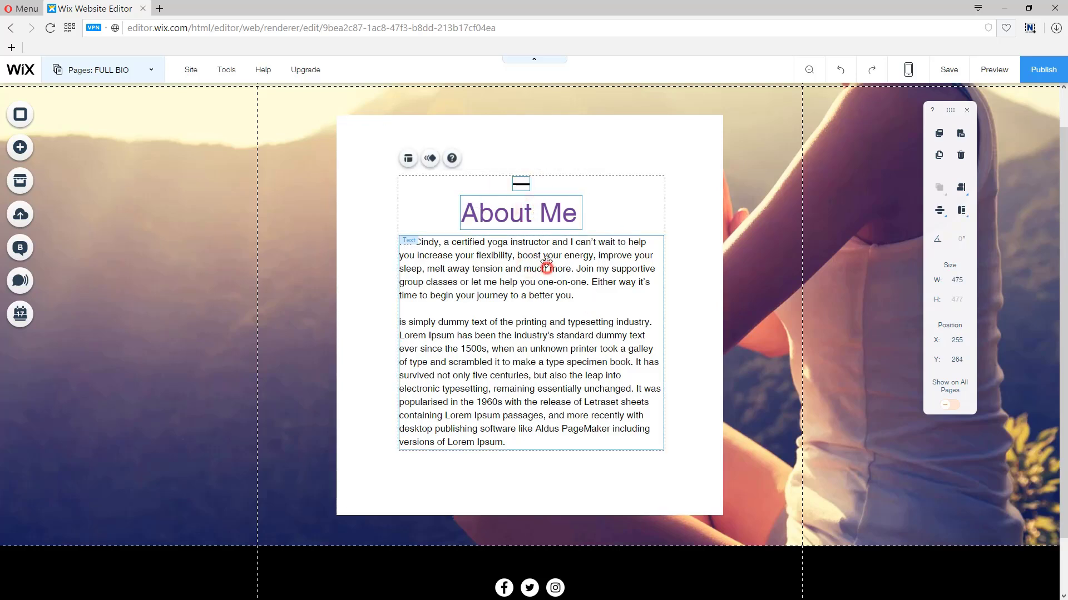
{"action": "left_click_drag", "start_coordinate": [548, 267], "coordinate": [558, 230]}
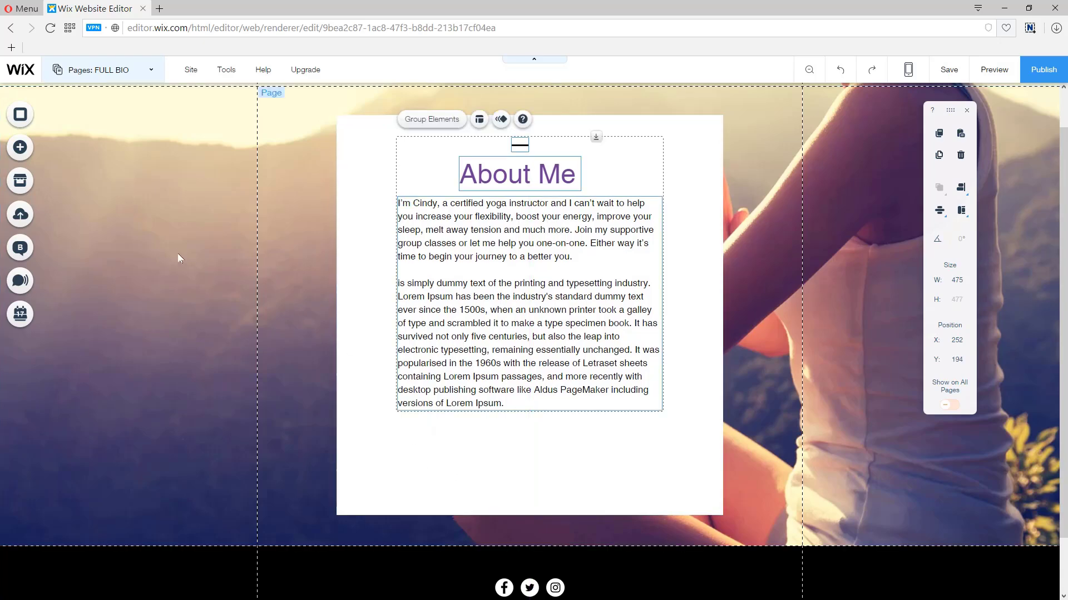
Place a default button on the About Me box, then delete it.
{"action": "left_click", "coordinate": [192, 215]}
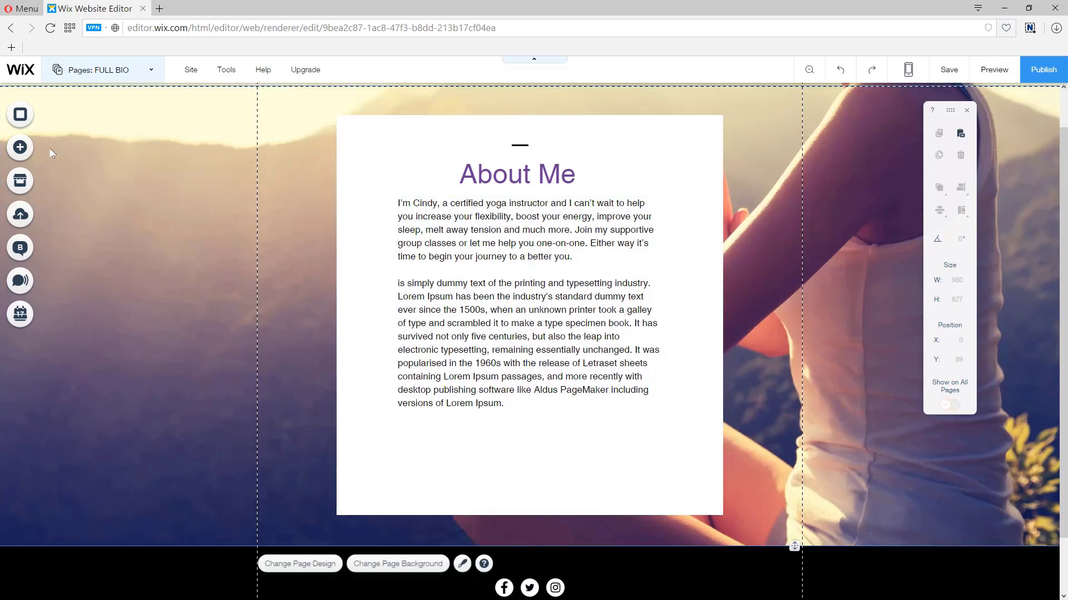
{"action": "left_click", "coordinate": [20, 147]}
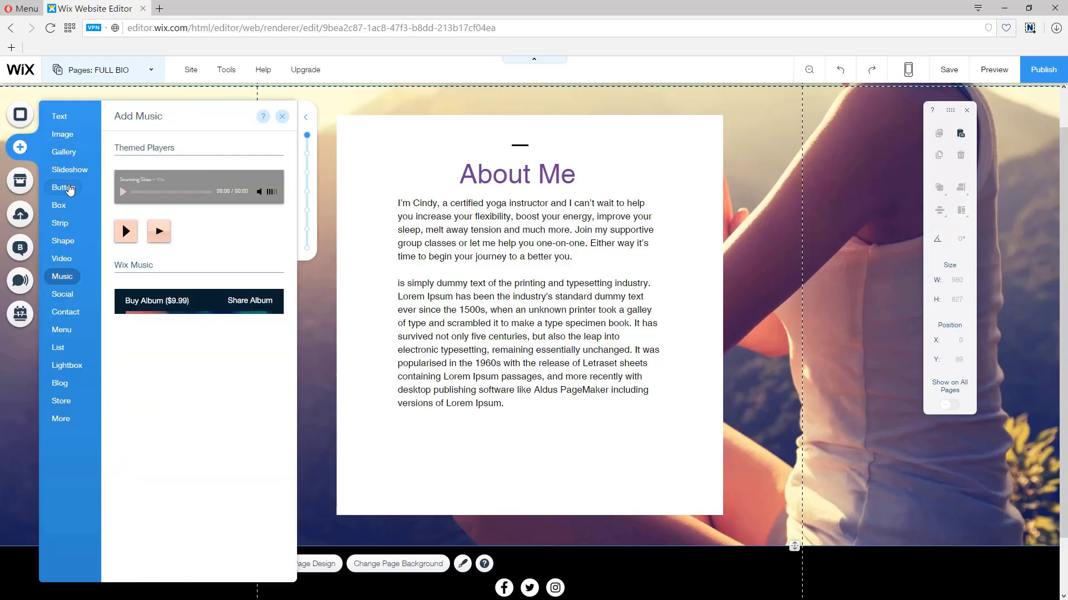
{"action": "mouse_move", "coordinate": [67, 190]}
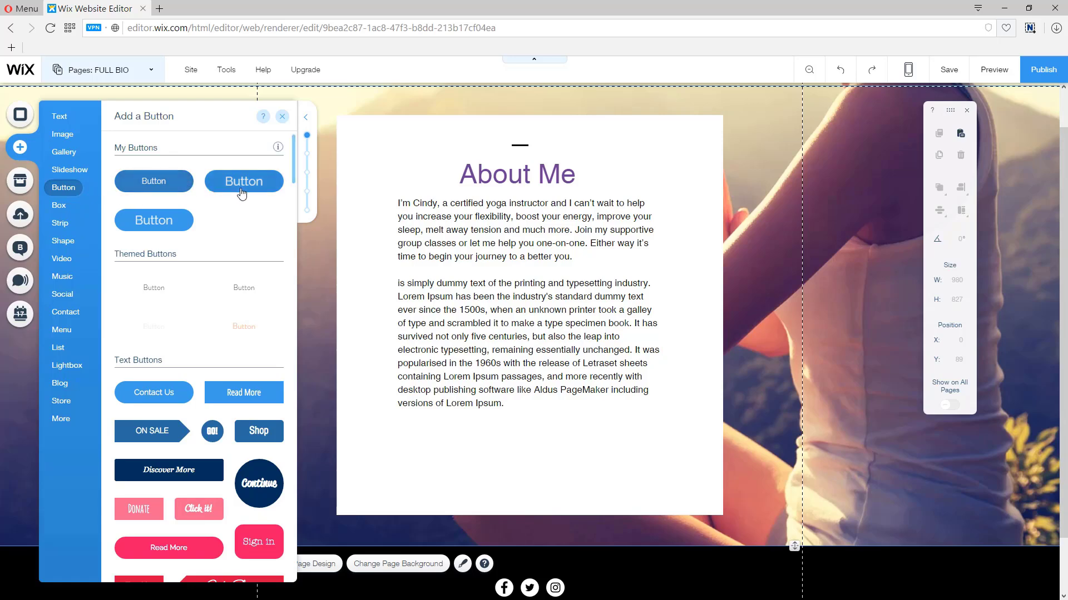
{"action": "left_click_drag", "start_coordinate": [170, 186], "coordinate": [527, 457]}
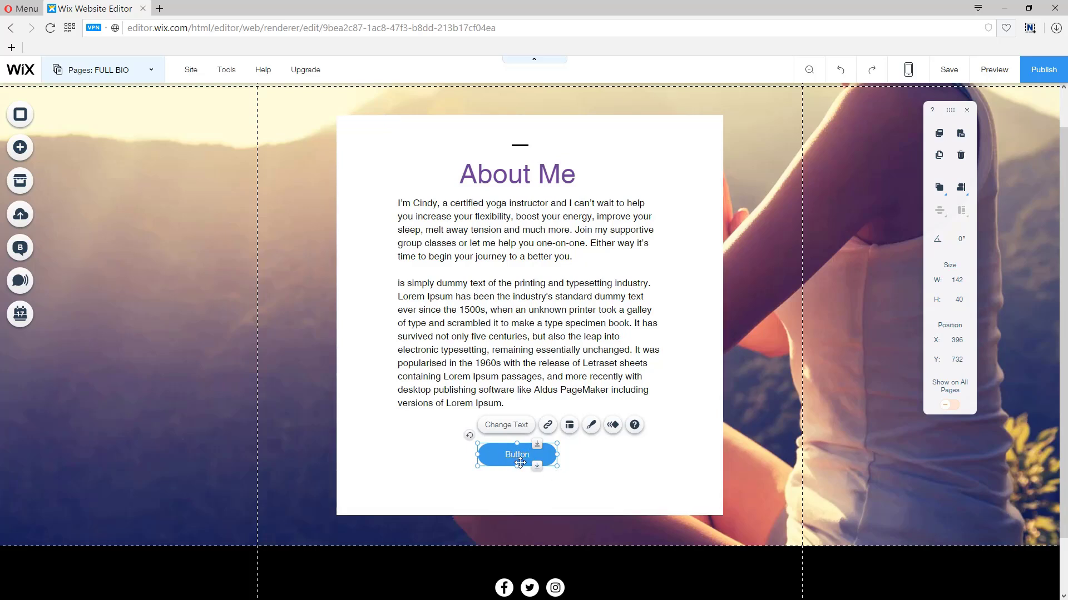
{"action": "key", "text": "Delete"}
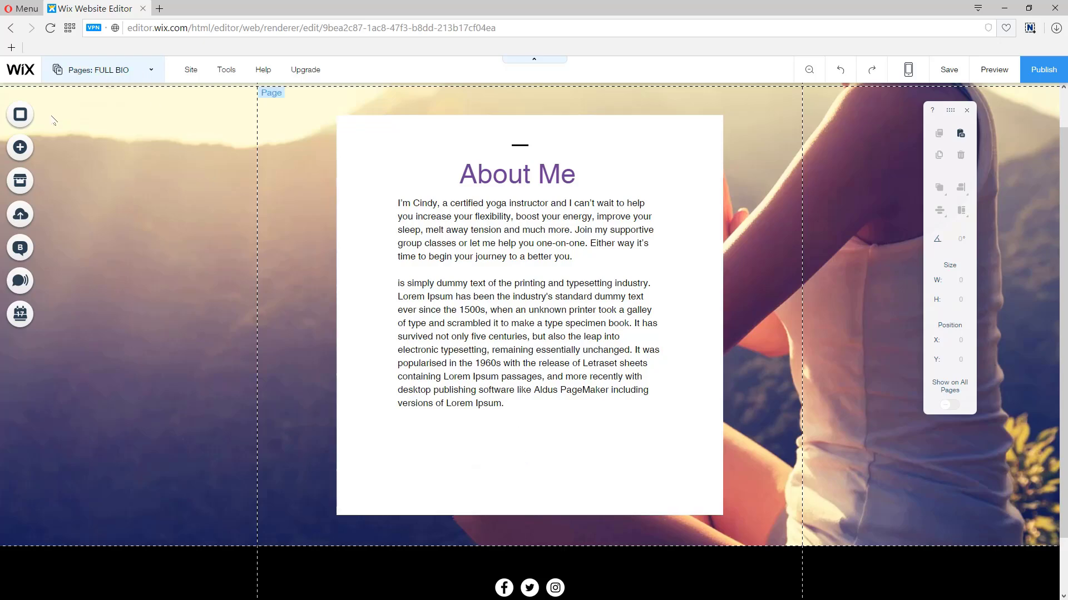
Place the large rounded blue button below the Lorem Ipsum text at Y 722.
{"action": "left_click", "coordinate": [28, 146]}
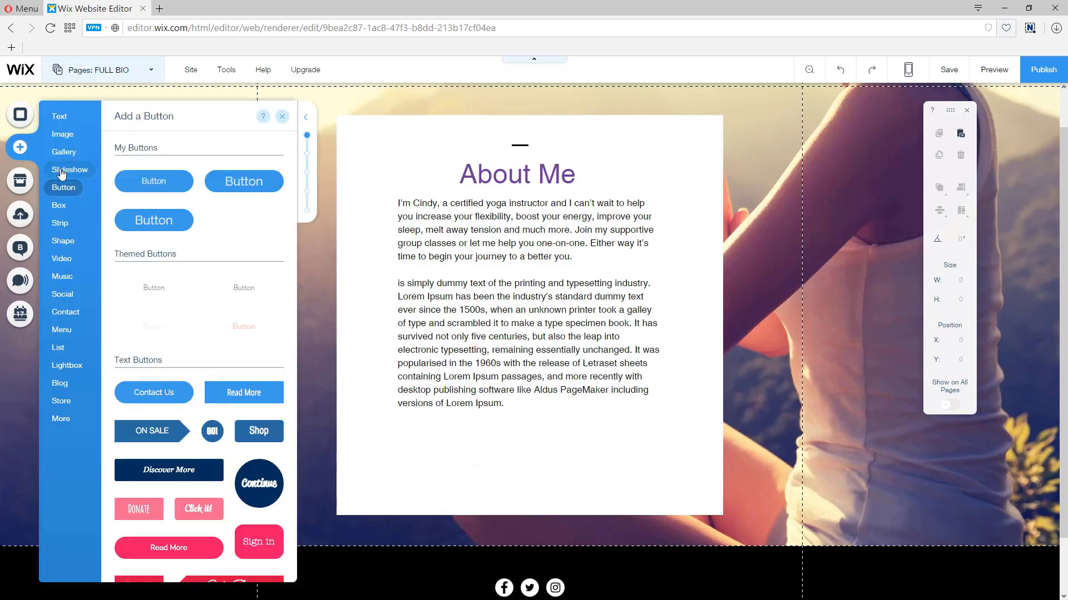
{"action": "mouse_move", "coordinate": [69, 192]}
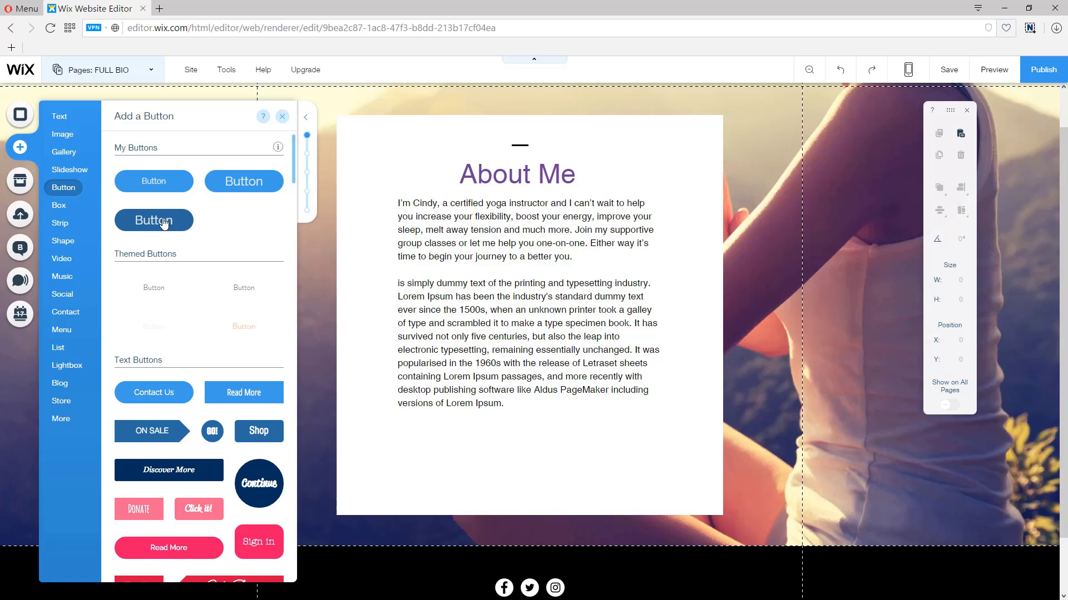
{"action": "left_click_drag", "start_coordinate": [164, 223], "coordinate": [547, 454]}
Change the button label to 'Back to Homepage'.
{"action": "left_click", "coordinate": [531, 425]}
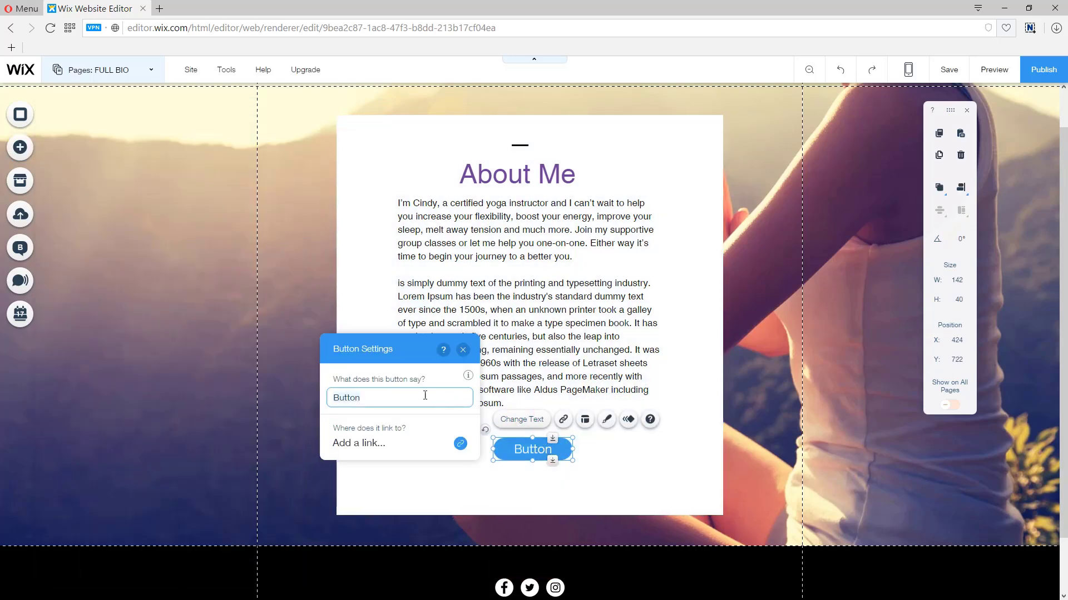
{"action": "double_click", "coordinate": [405, 393]}
{"action": "type", "text": "Back to Homepage"}
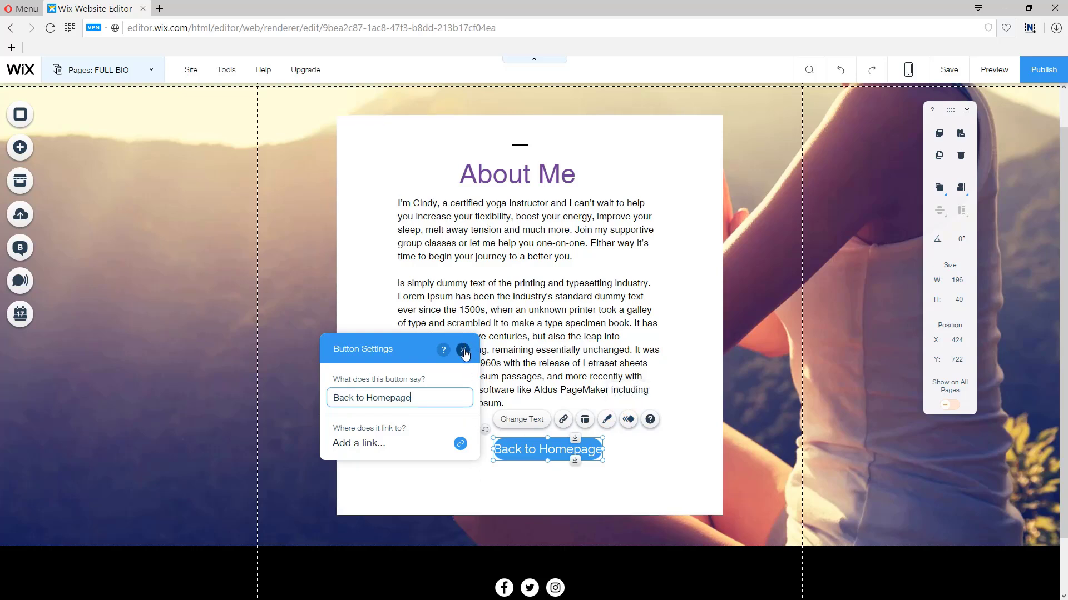
Link the button to the ABOUT anchor on the HOME page.
{"action": "left_click", "coordinate": [459, 444]}
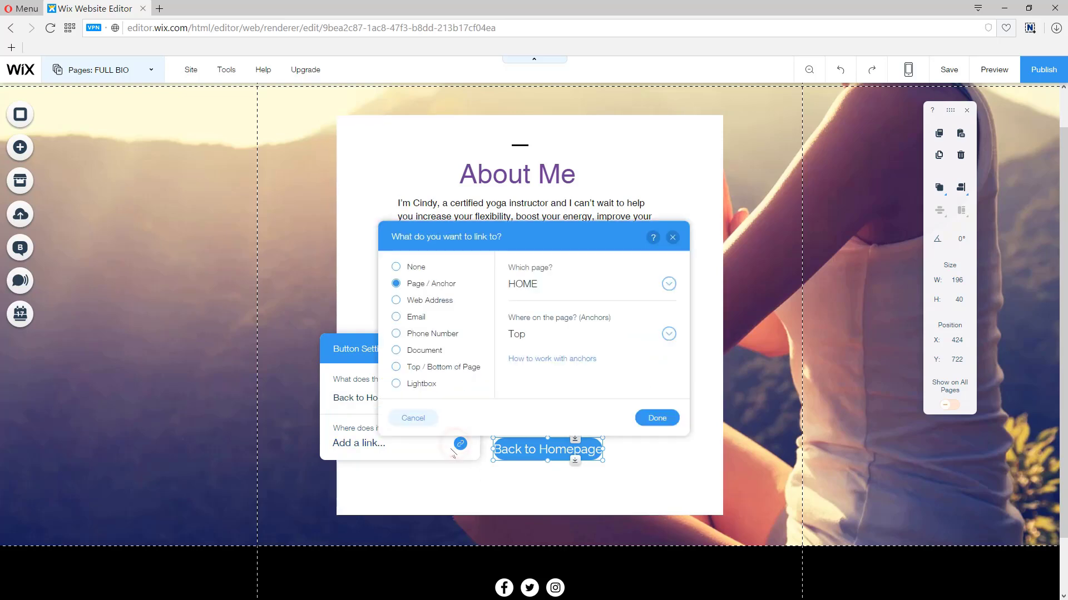
{"action": "left_click", "coordinate": [669, 336]}
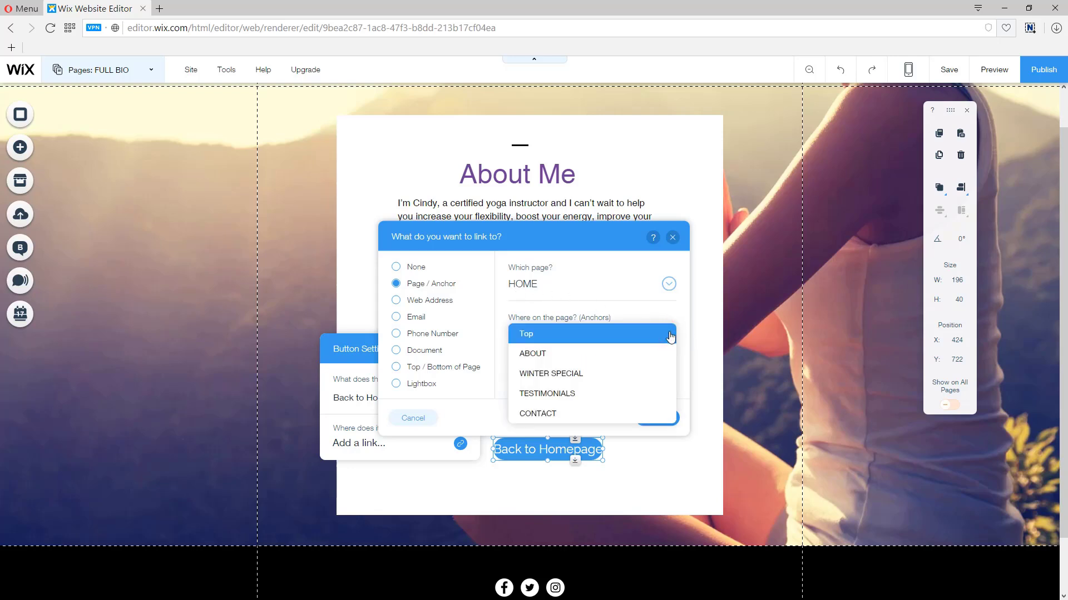
{"action": "left_click", "coordinate": [537, 355]}
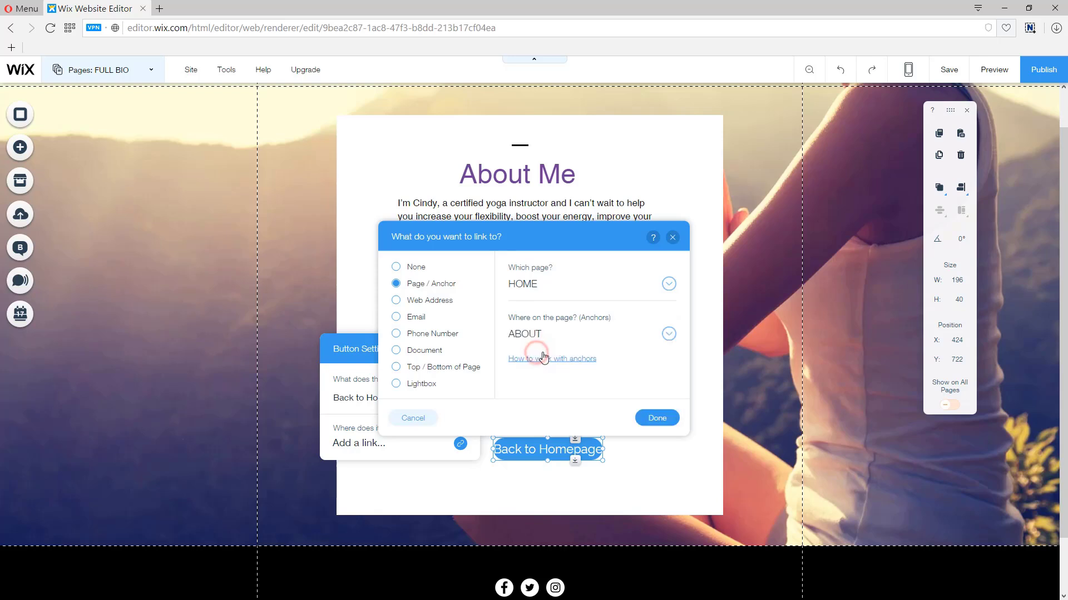
{"action": "left_click", "coordinate": [658, 420]}
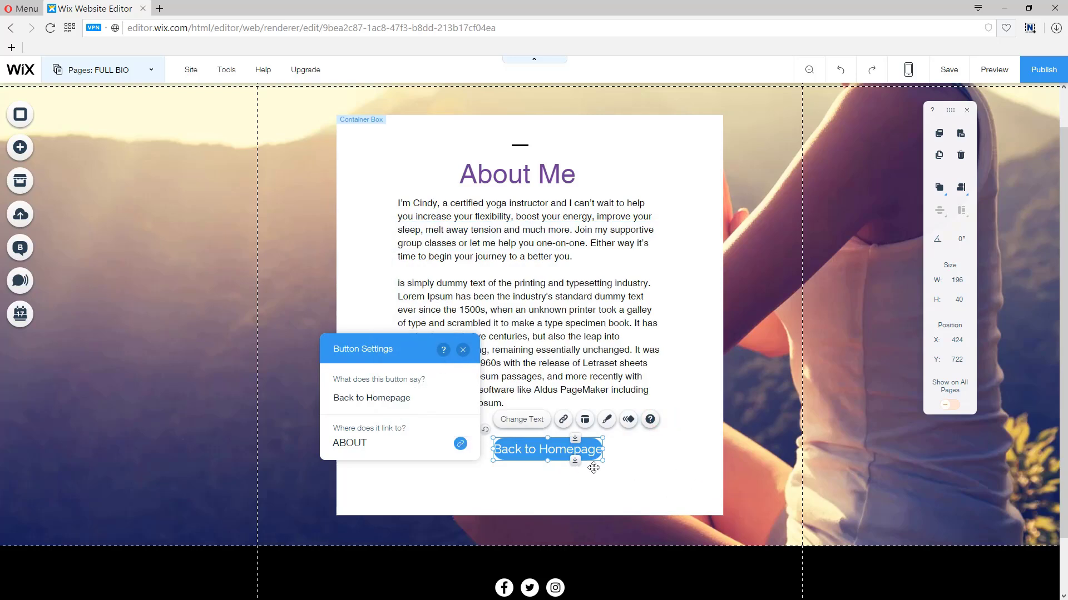
Enlarge the Back to Homepage button, centre it under the text, and set a 50 px corner radius.
{"action": "left_click_drag", "start_coordinate": [602, 459], "coordinate": [661, 475]}
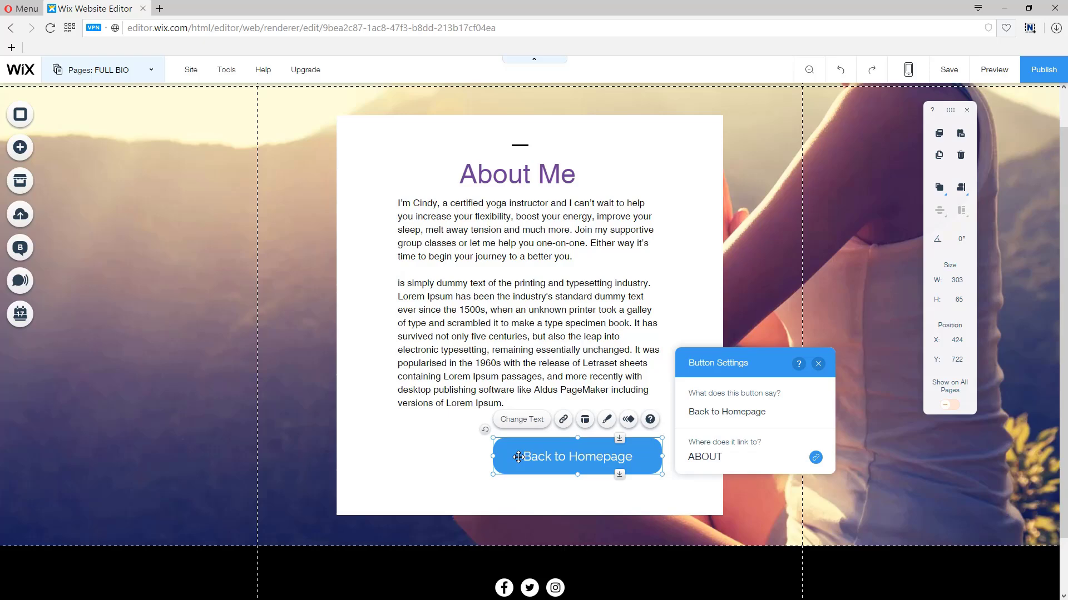
{"action": "left_click_drag", "start_coordinate": [523, 460], "coordinate": [474, 456]}
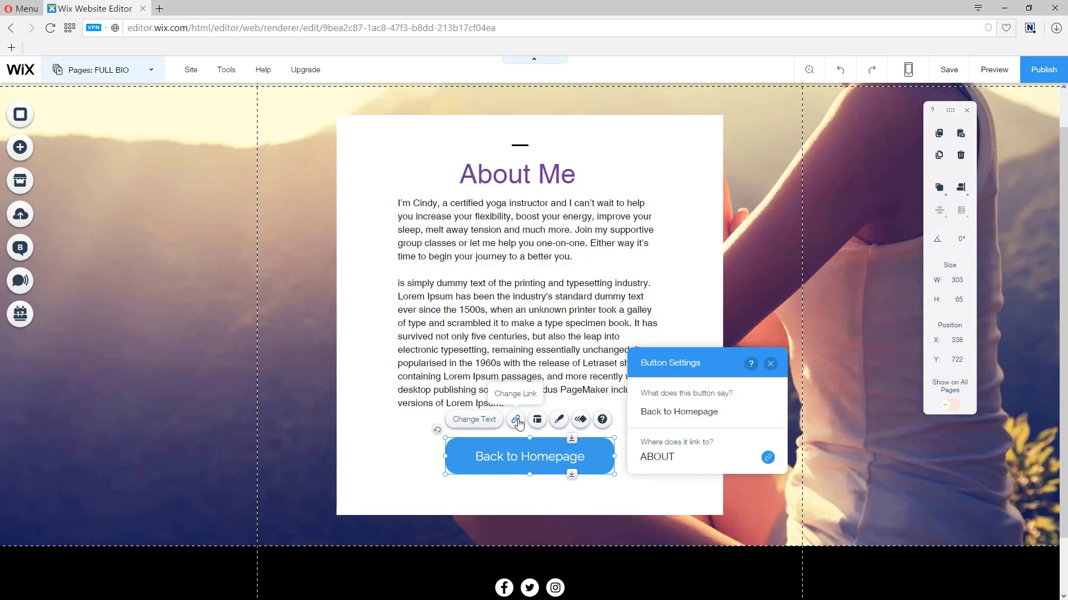
{"action": "left_click", "coordinate": [558, 424]}
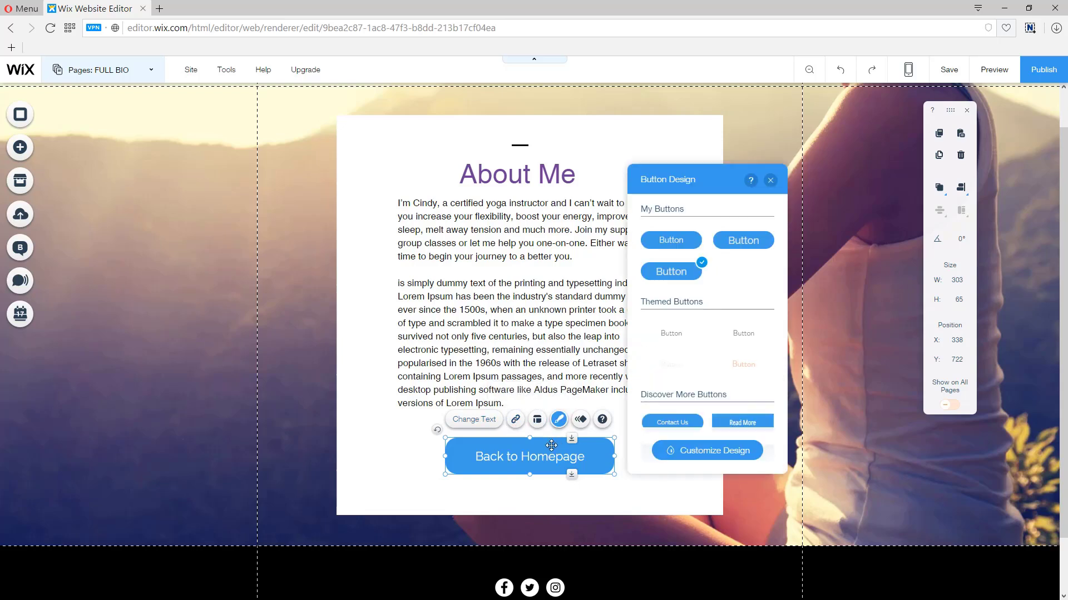
{"action": "left_click", "coordinate": [695, 455]}
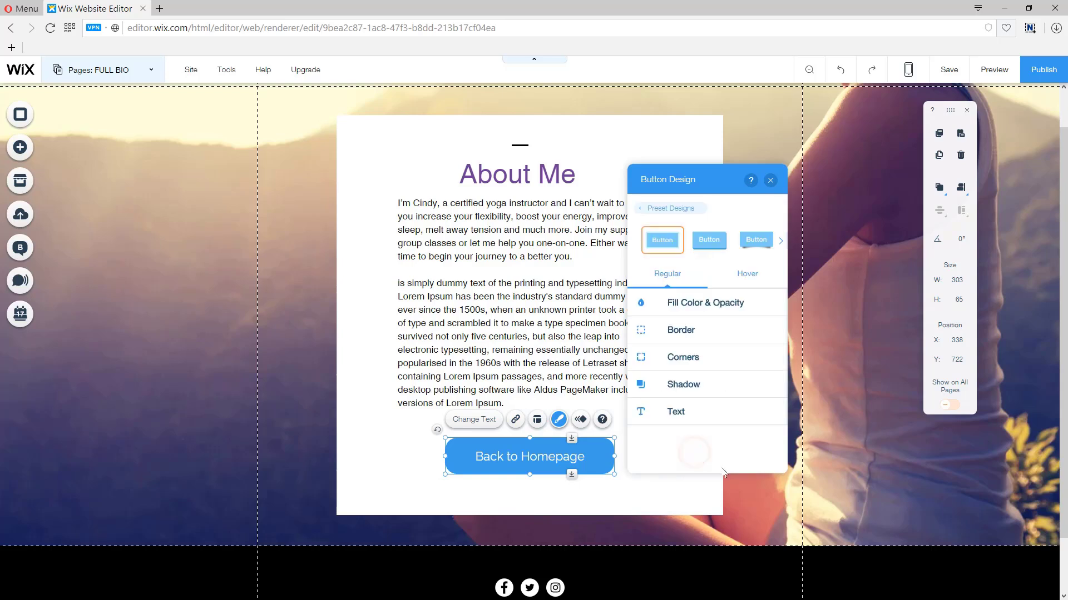
{"action": "left_click", "coordinate": [687, 364]}
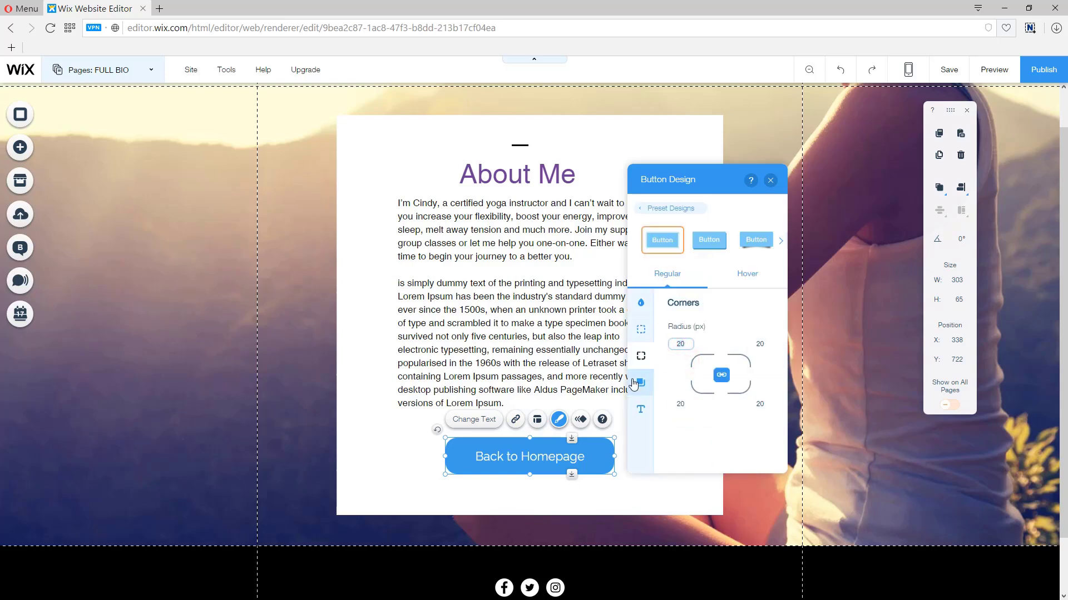
{"action": "key", "text": "Return"}
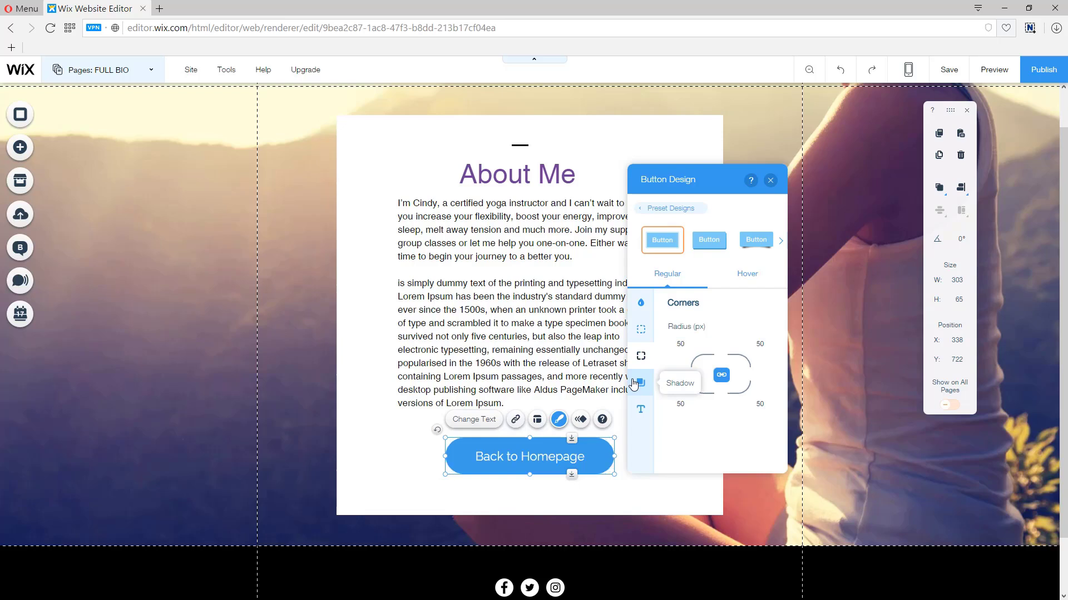
Deselect the button, switch to the HOME page's About Me section with Read More, and save.
{"action": "left_click", "coordinate": [331, 431]}
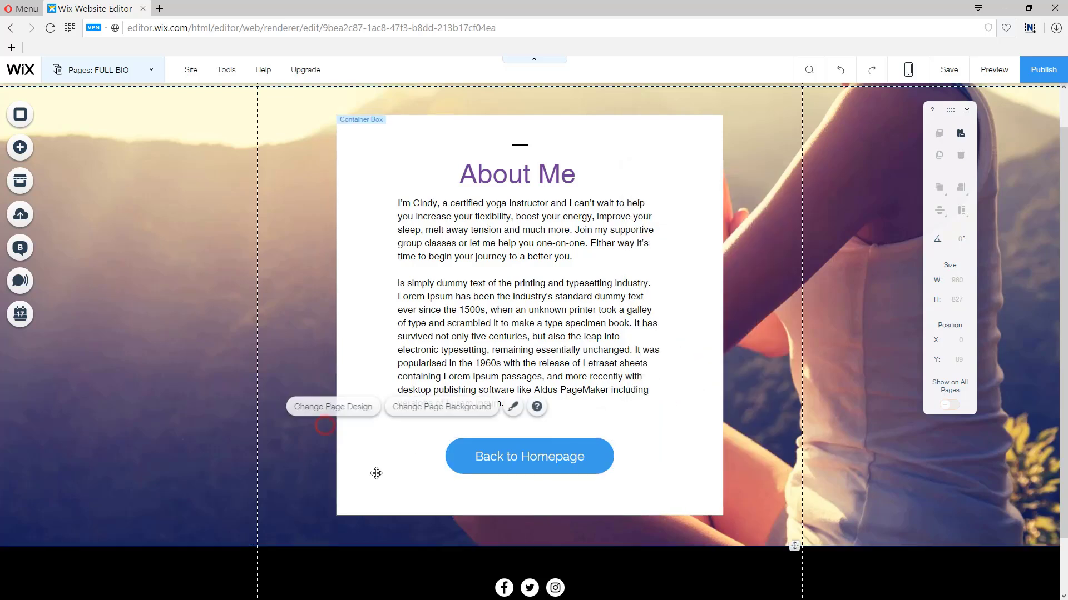
{"action": "scroll", "coordinate": [580, 451], "scroll_direction": "up", "scroll_amount": 1}
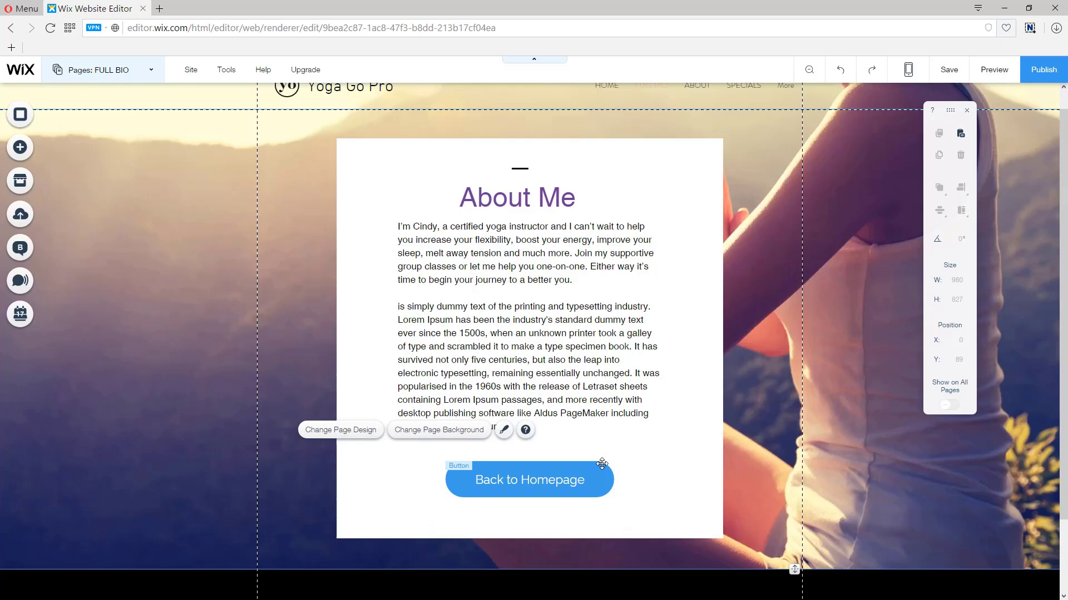
{"action": "scroll", "coordinate": [604, 448], "scroll_direction": "up", "scroll_amount": 1}
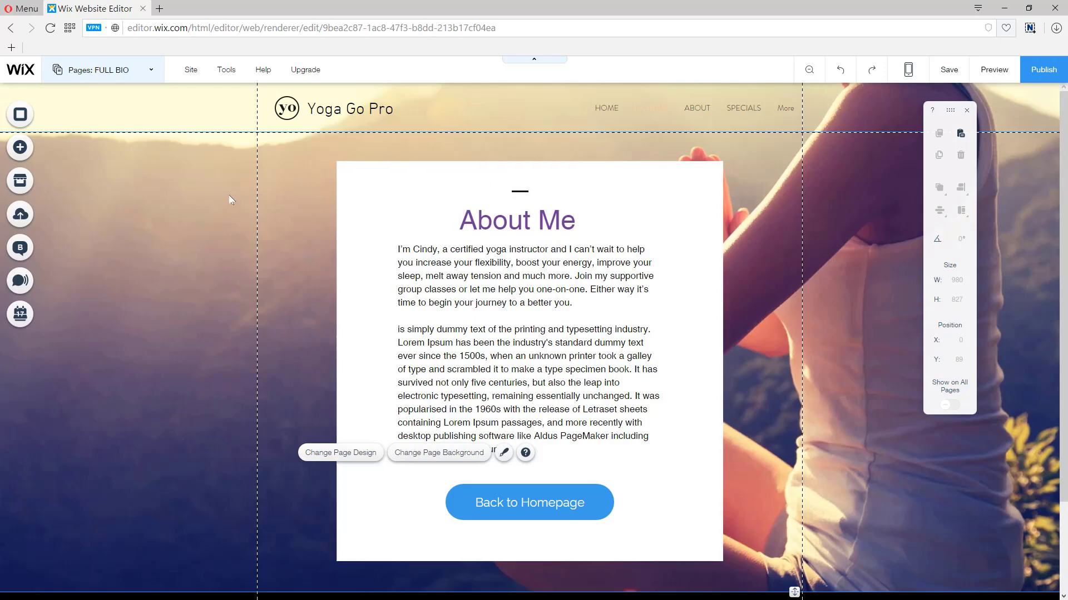
{"action": "left_click", "coordinate": [122, 70]}
{"action": "left_click", "coordinate": [93, 153]}
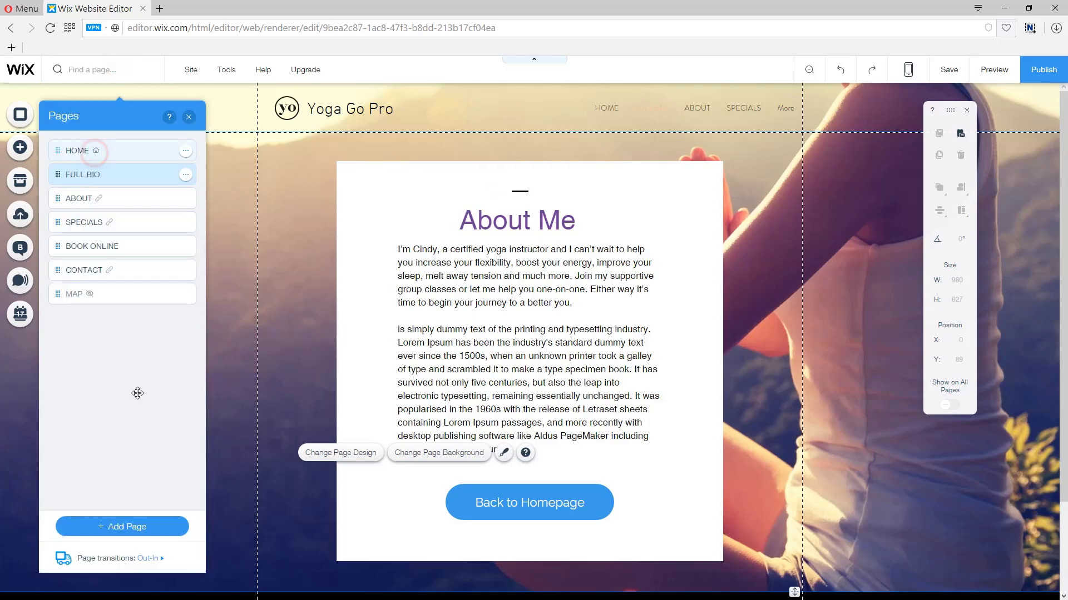
{"action": "scroll", "coordinate": [640, 395], "scroll_direction": "down", "scroll_amount": 6}
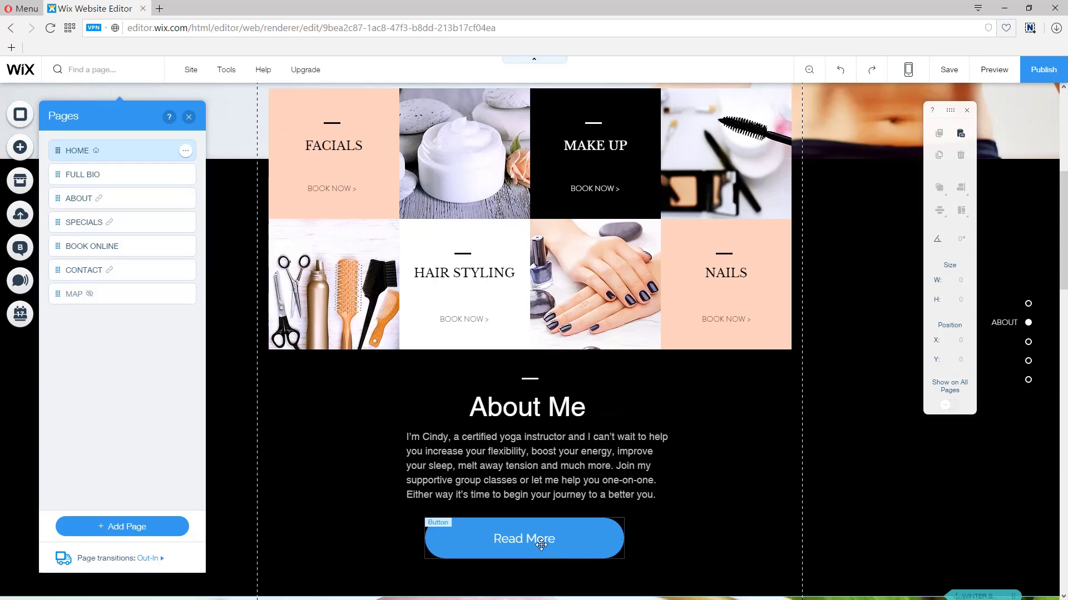
{"action": "left_click", "coordinate": [949, 69]}
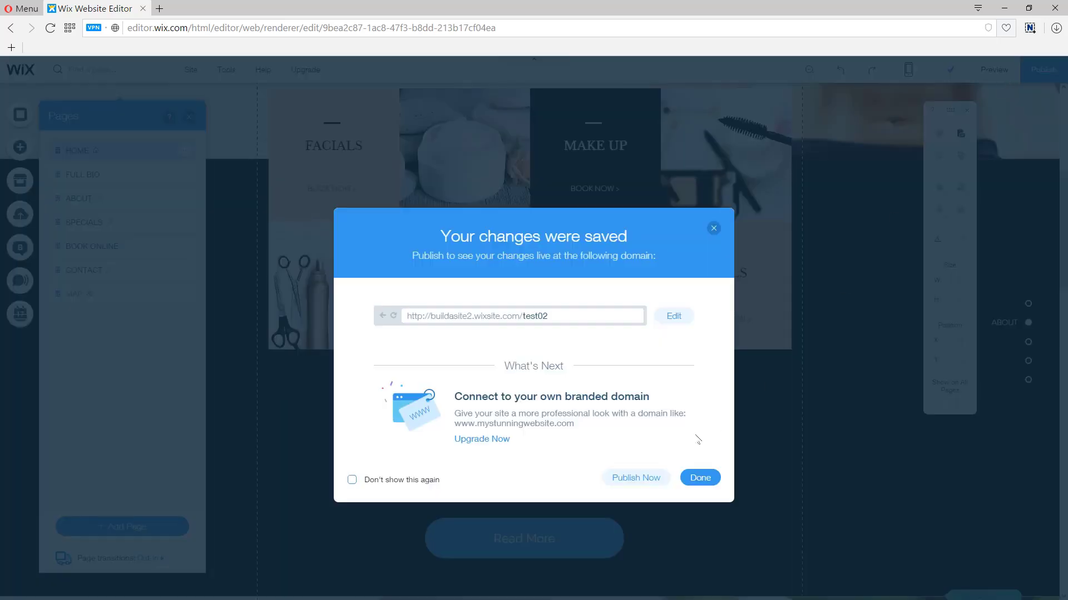
Dismiss the save confirmation and preview the site, which opens on the Our Services page.
{"action": "left_click", "coordinate": [700, 478]}
{"action": "left_click", "coordinate": [995, 70]}
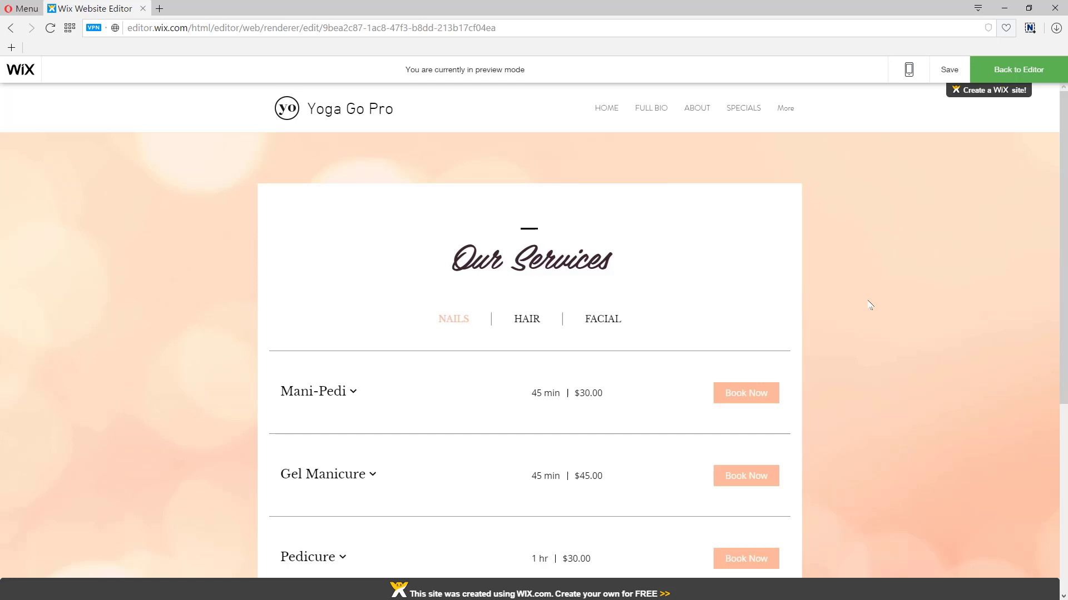
Return to the editor and scroll the HOME page down to the About Me section.
{"action": "left_click", "coordinate": [1018, 69]}
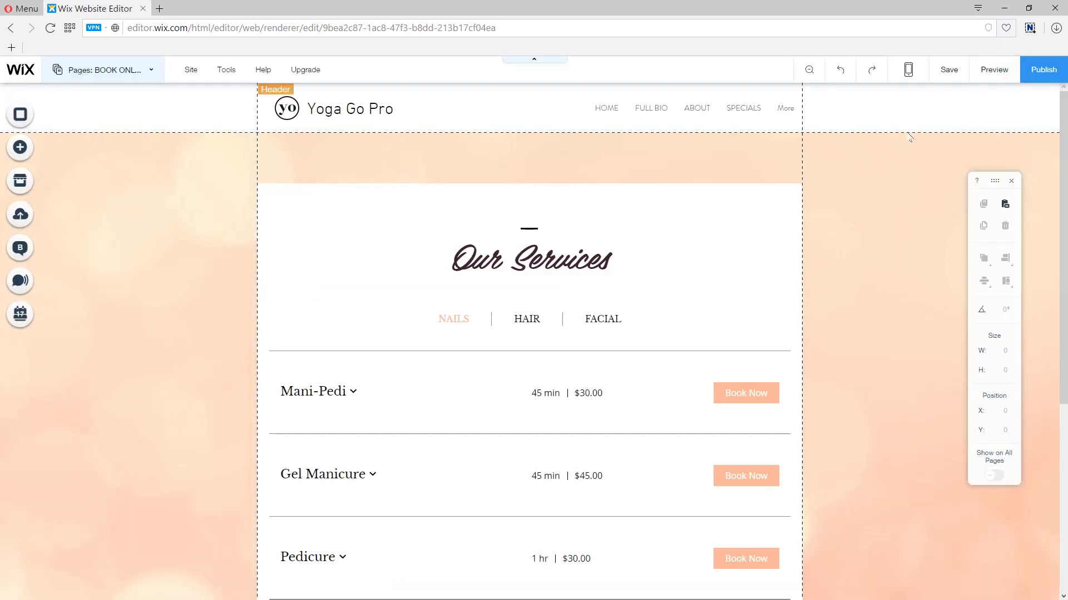
{"action": "left_click", "coordinate": [111, 73]}
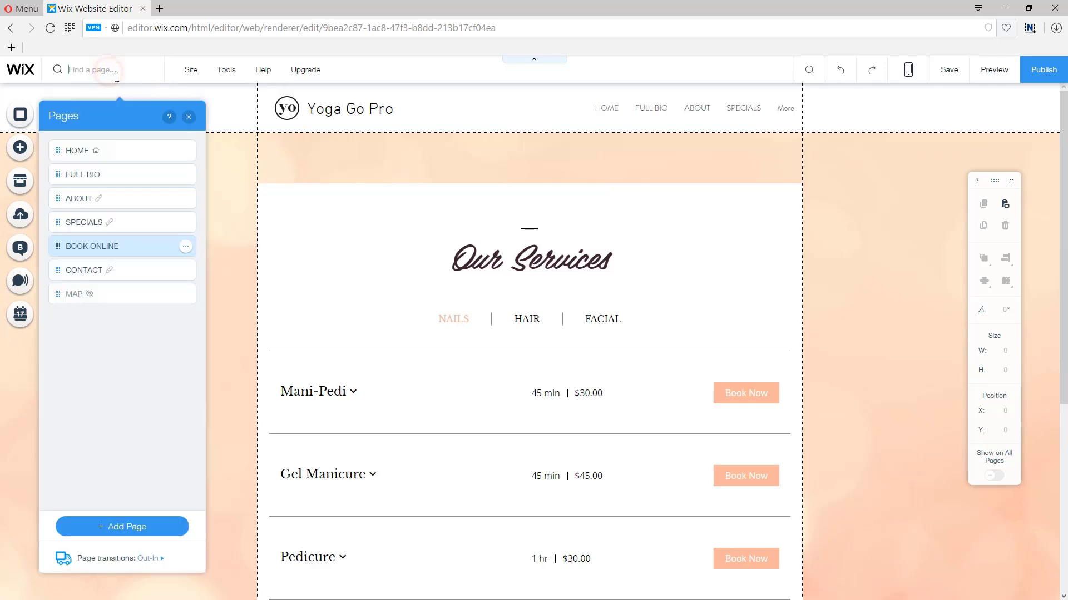
{"action": "left_click", "coordinate": [102, 152]}
{"action": "scroll", "coordinate": [605, 348], "scroll_direction": "down", "scroll_amount": 7}
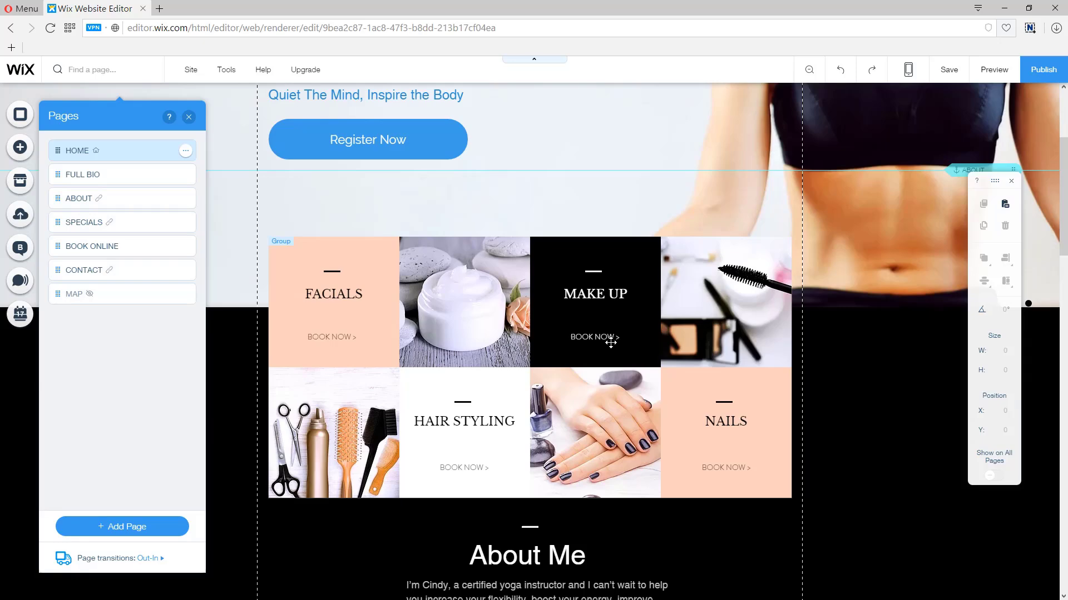
Set the Read More button's link to the FULL BIO page.
{"action": "left_click", "coordinate": [556, 482]}
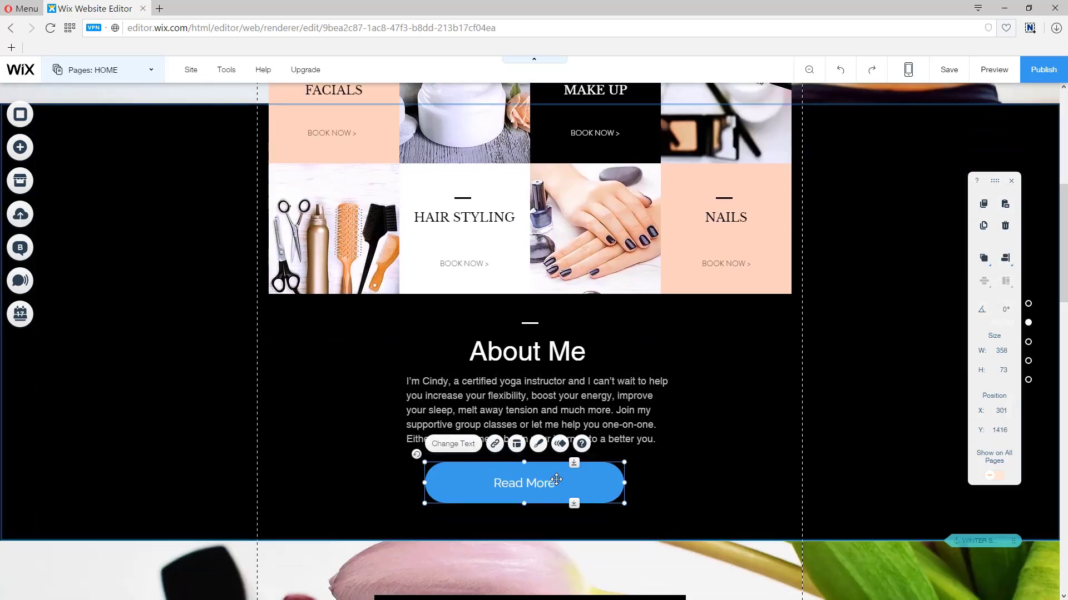
{"action": "left_click", "coordinate": [495, 445]}
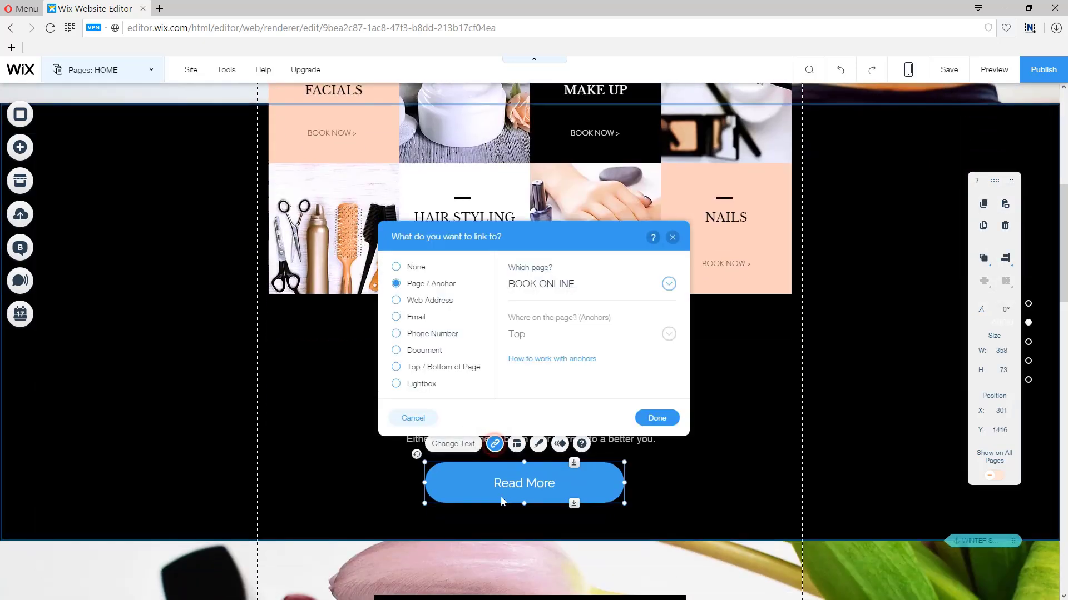
{"action": "left_click", "coordinate": [566, 294]}
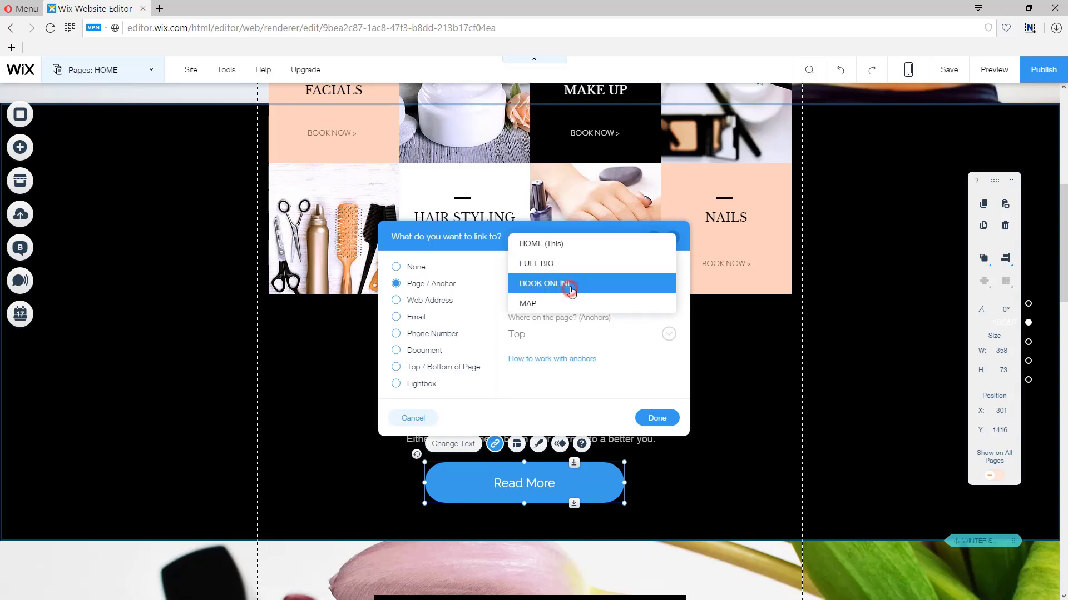
{"action": "left_click", "coordinate": [537, 264]}
{"action": "left_click", "coordinate": [653, 420]}
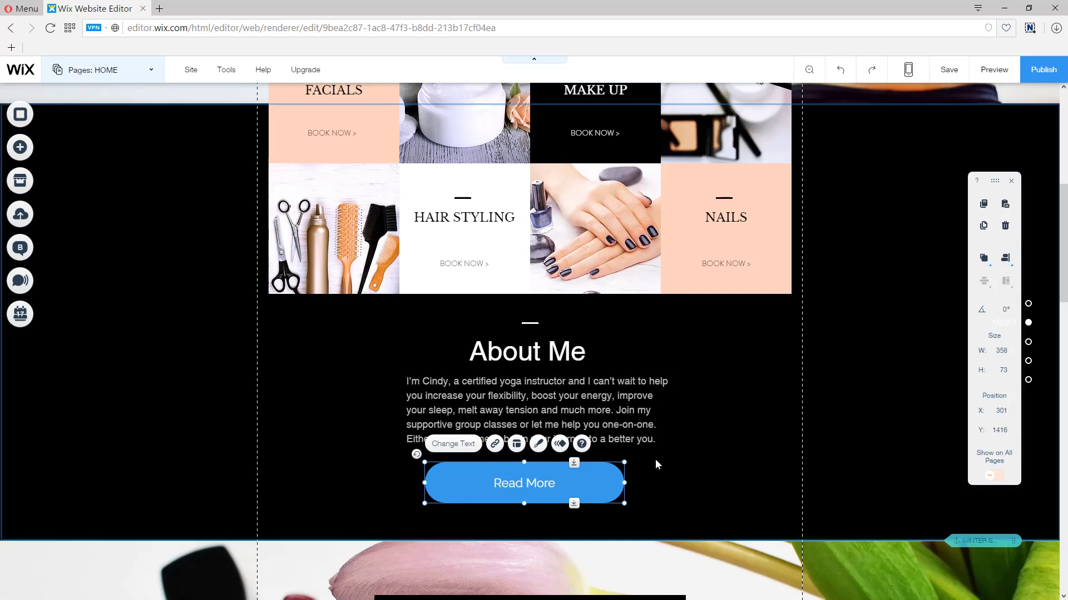
Save the site again and preview it to test the Read More link to FULL BIO.
{"action": "left_click", "coordinate": [949, 69]}
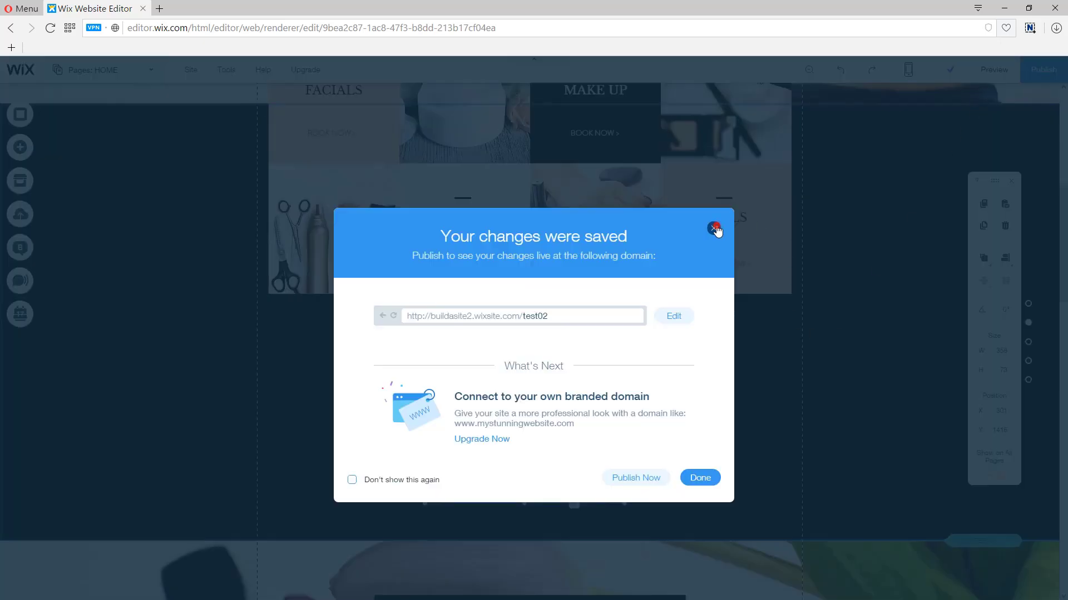
{"action": "left_click", "coordinate": [714, 228]}
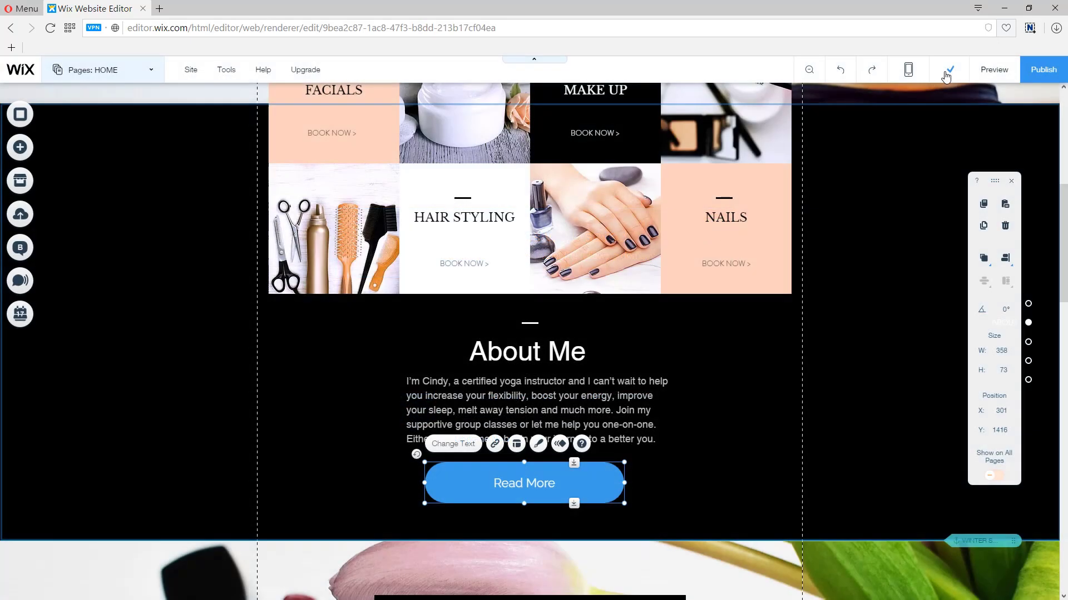
{"action": "left_click", "coordinate": [993, 69]}
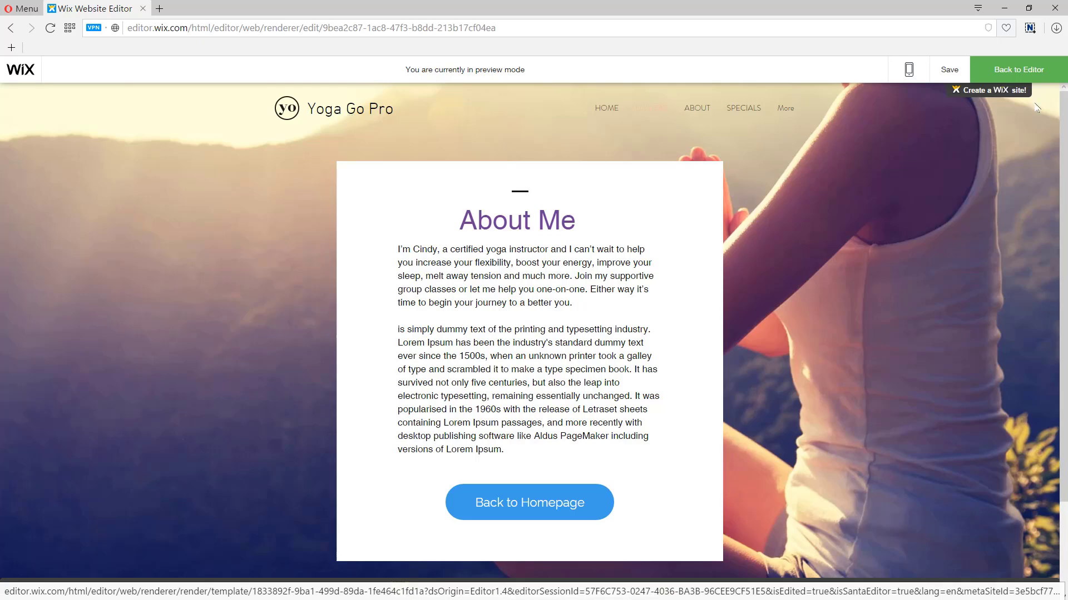
Go back to editing the HOME page and close the changes-saved confirmation.
{"action": "left_click", "coordinate": [1031, 71]}
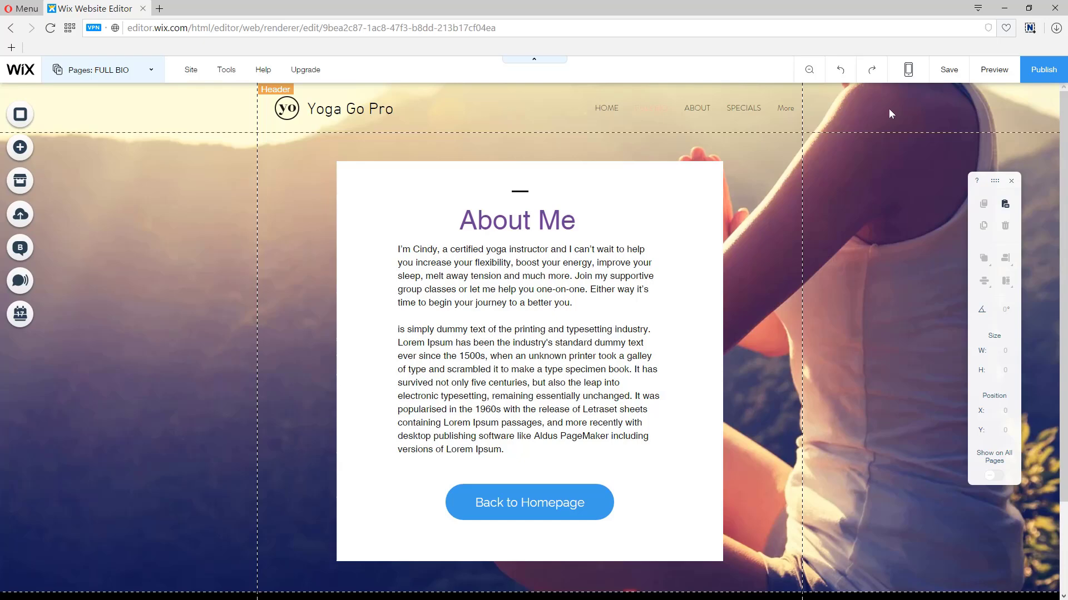
{"action": "left_click", "coordinate": [120, 67]}
{"action": "left_click", "coordinate": [100, 149]}
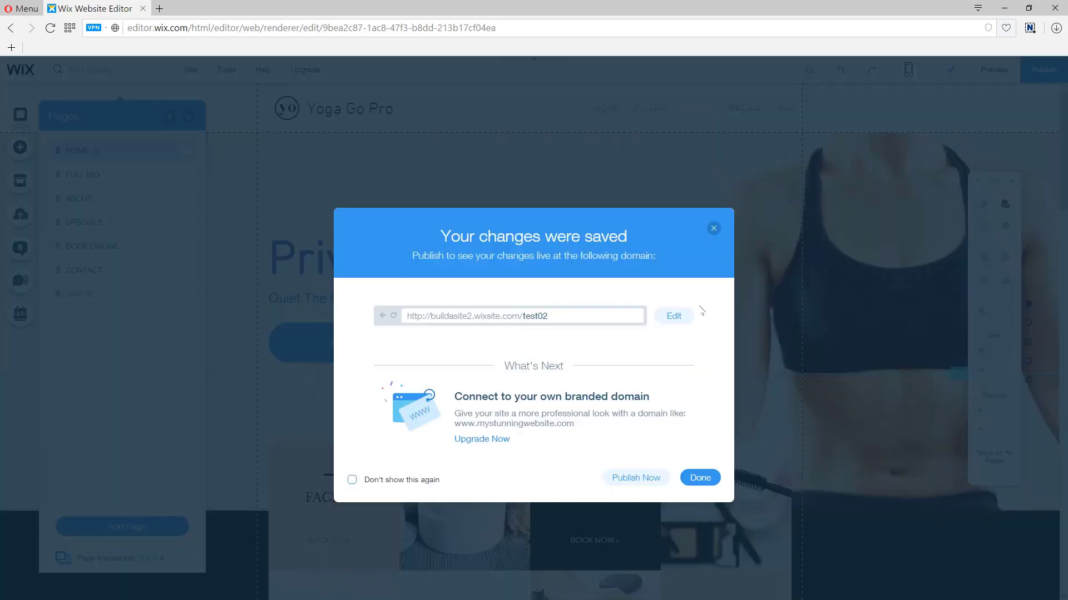
{"action": "left_click", "coordinate": [715, 230]}
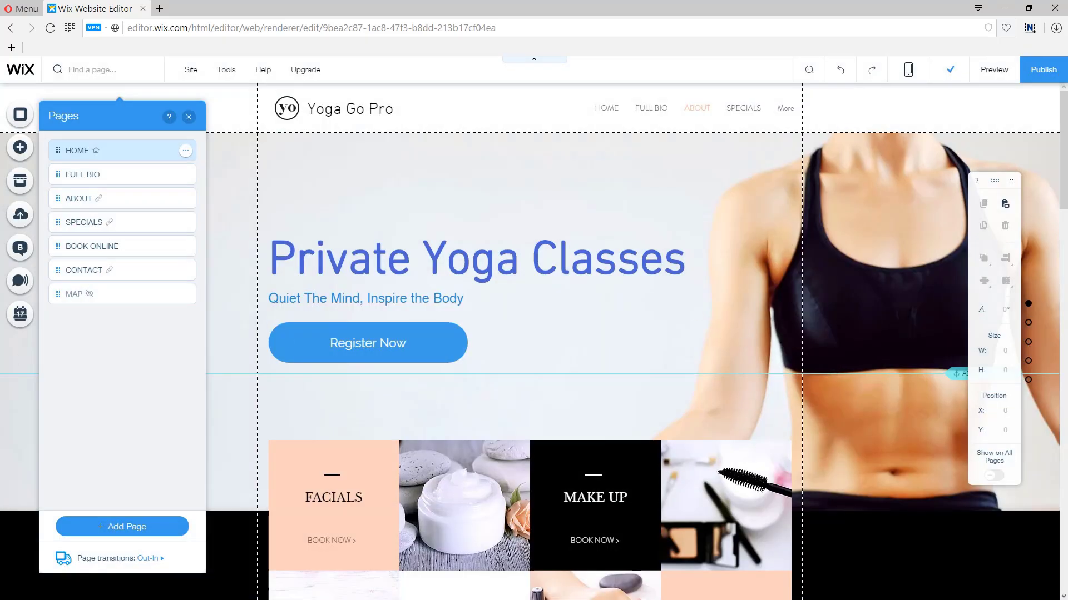